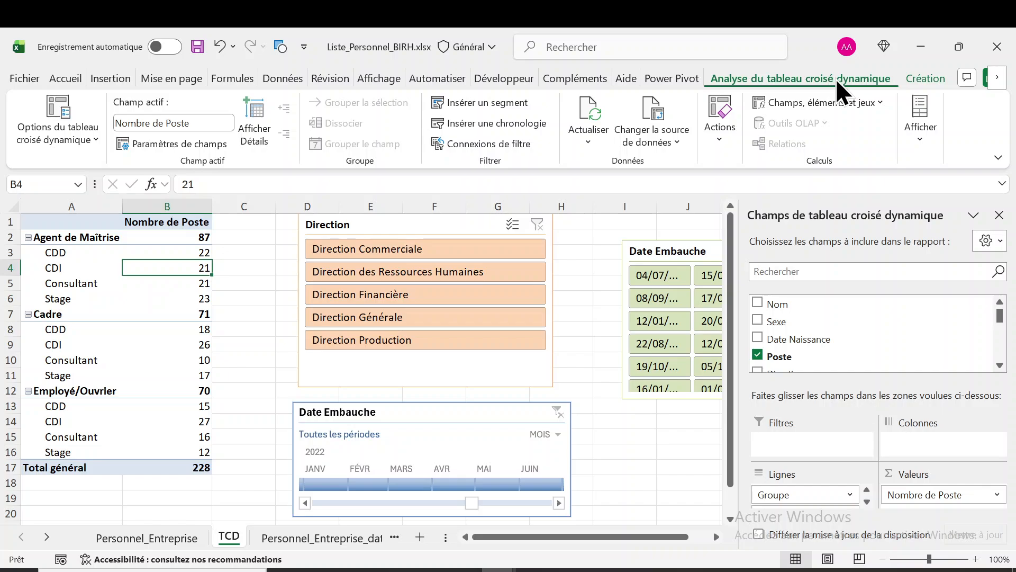
Try the light purple and then the light green style on the pivot table
{"action": "left_click", "coordinate": [128, 357]}
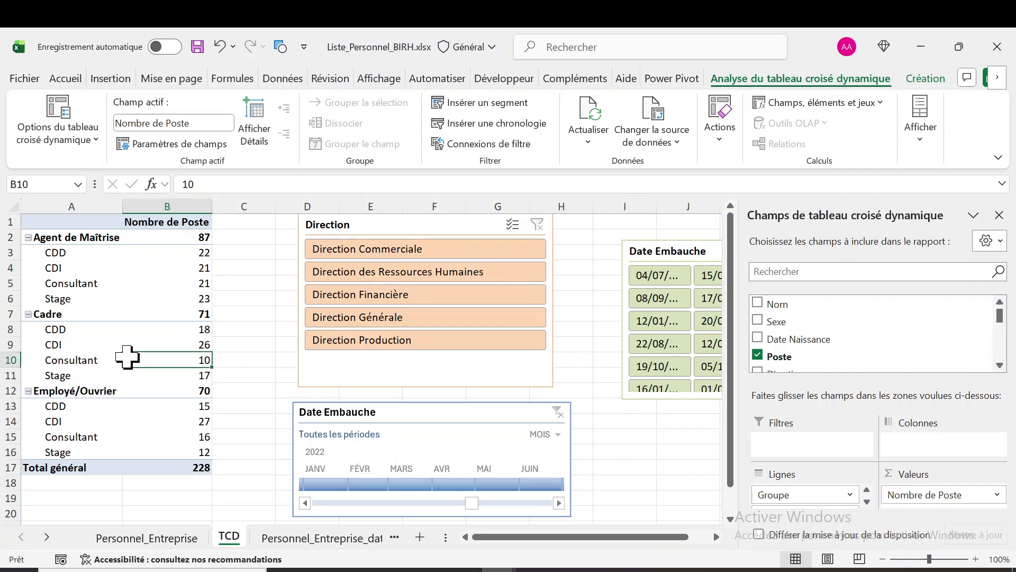
{"action": "mouse_move", "coordinate": [127, 358]}
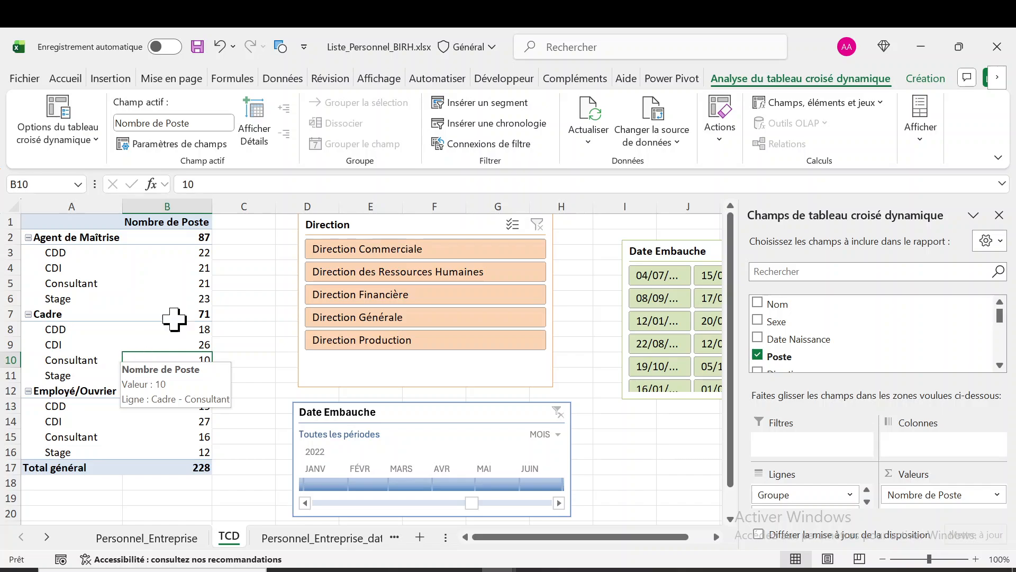
{"action": "left_click", "coordinate": [915, 74]}
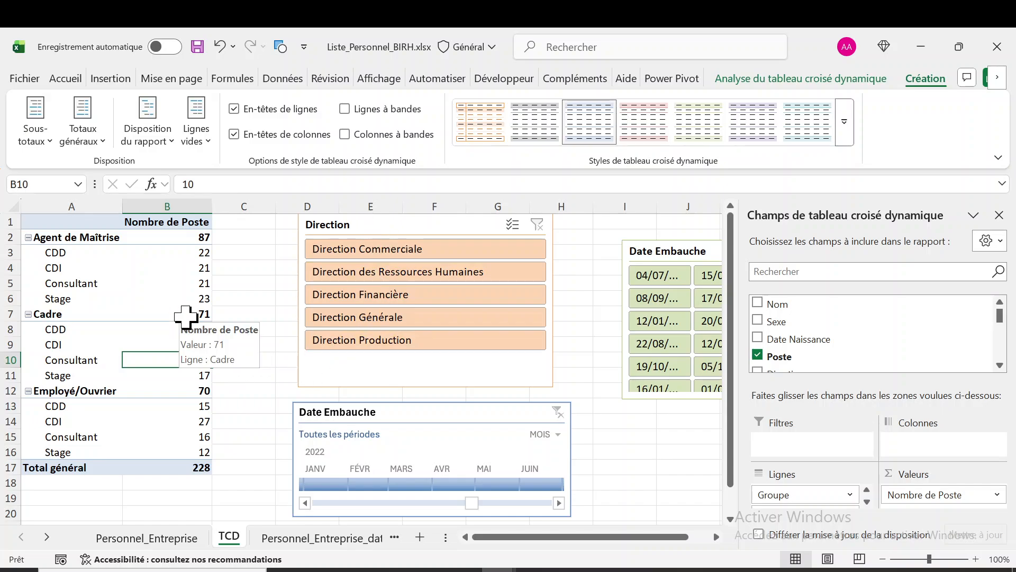
{"action": "mouse_move", "coordinate": [138, 295]}
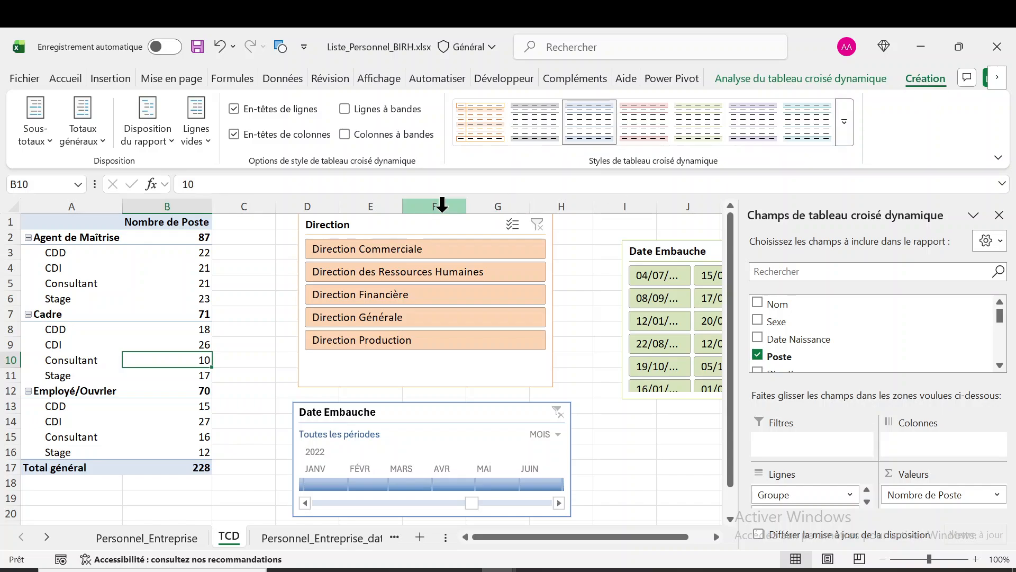
{"action": "left_click", "coordinate": [134, 289]}
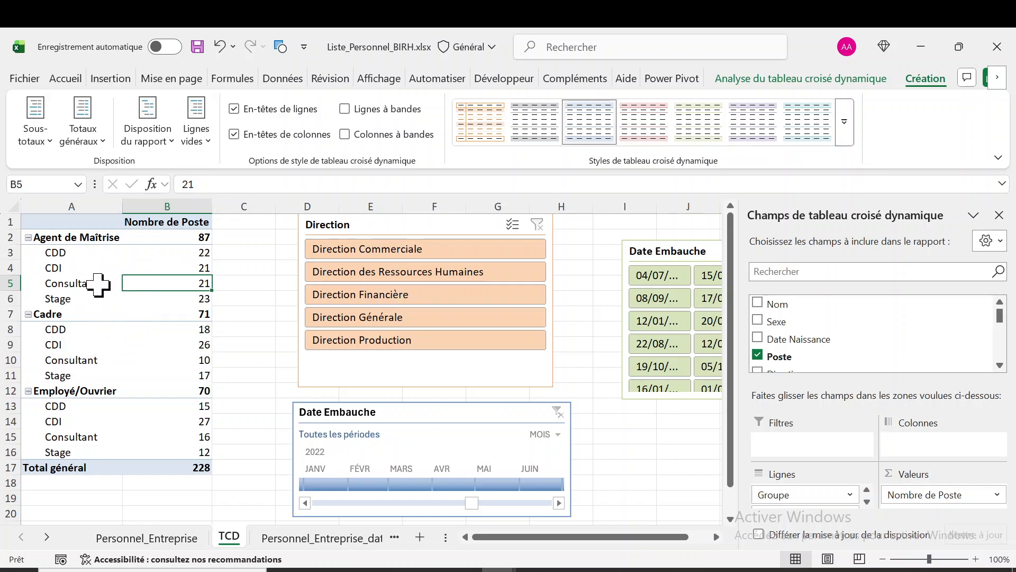
{"action": "left_click", "coordinate": [98, 285]}
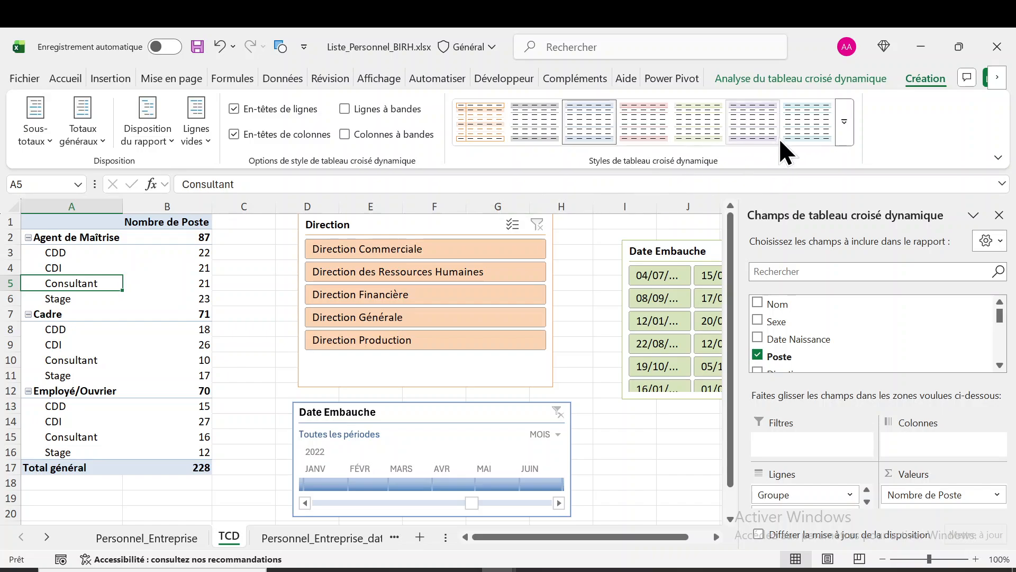
{"action": "left_click", "coordinate": [759, 125]}
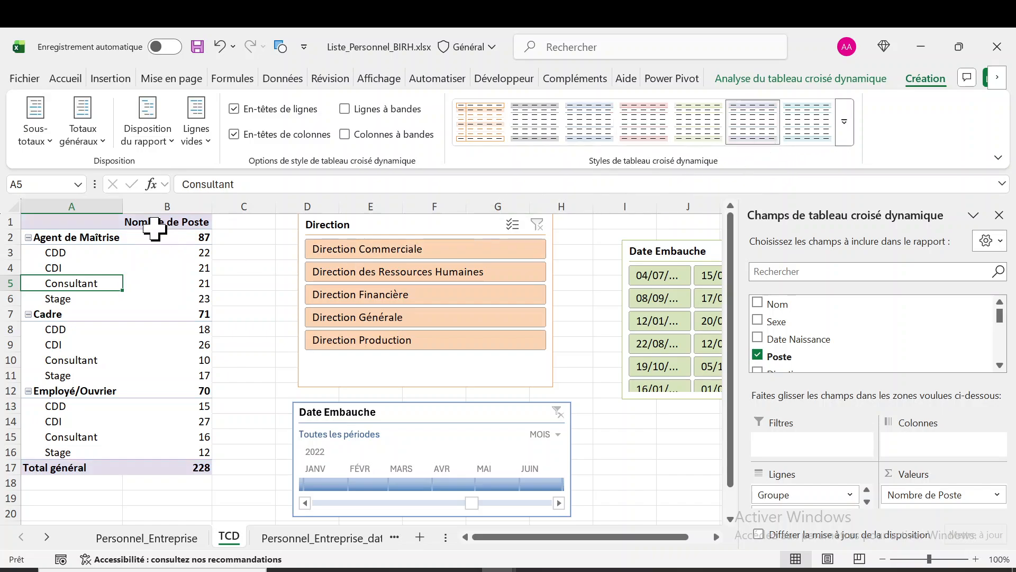
{"action": "left_click", "coordinate": [136, 298]}
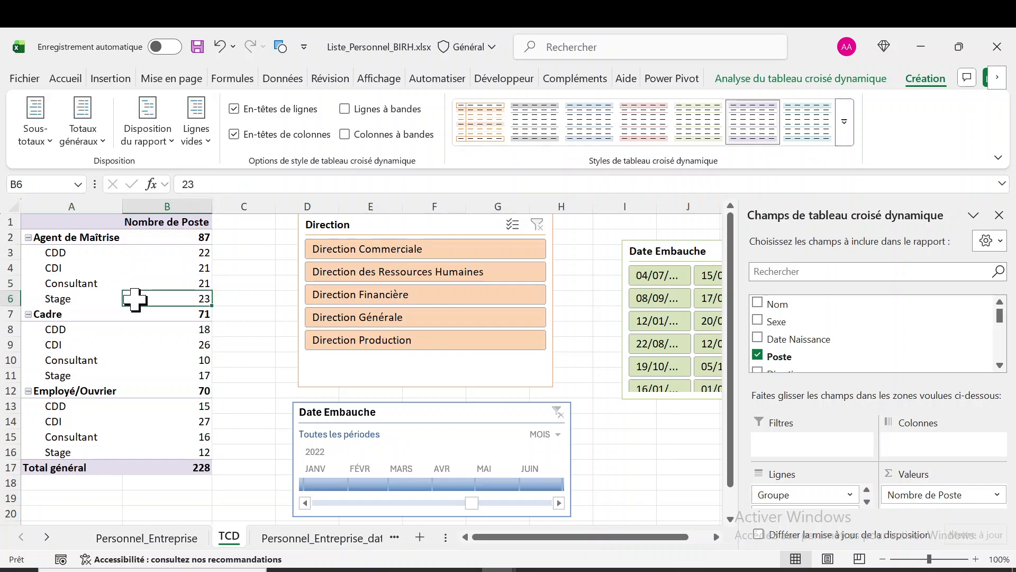
{"action": "left_click", "coordinate": [713, 116]}
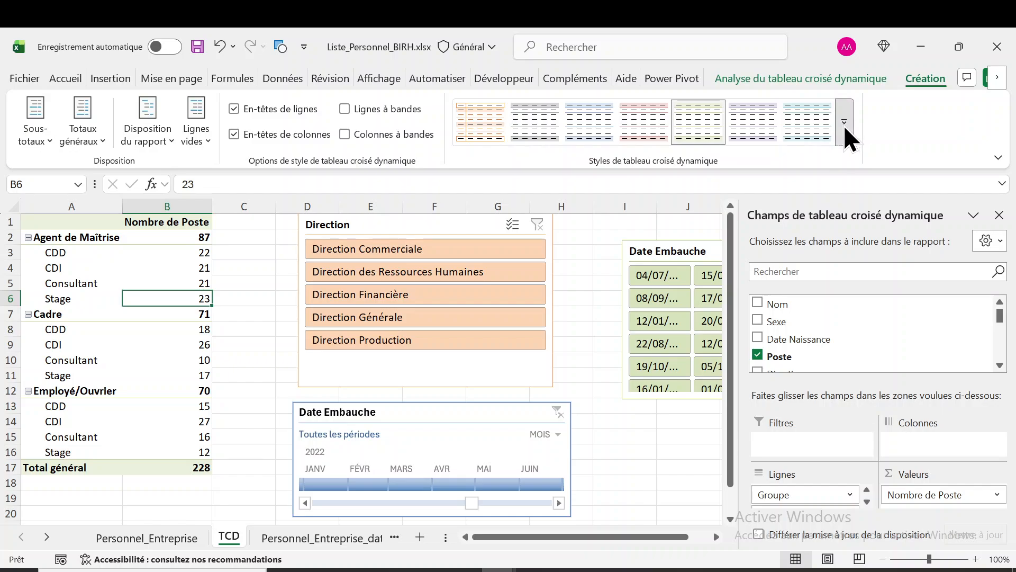
Try the medium dark red and then the medium grey style on the pivot table
{"action": "left_click", "coordinate": [844, 126]}
{"action": "left_click", "coordinate": [593, 397]}
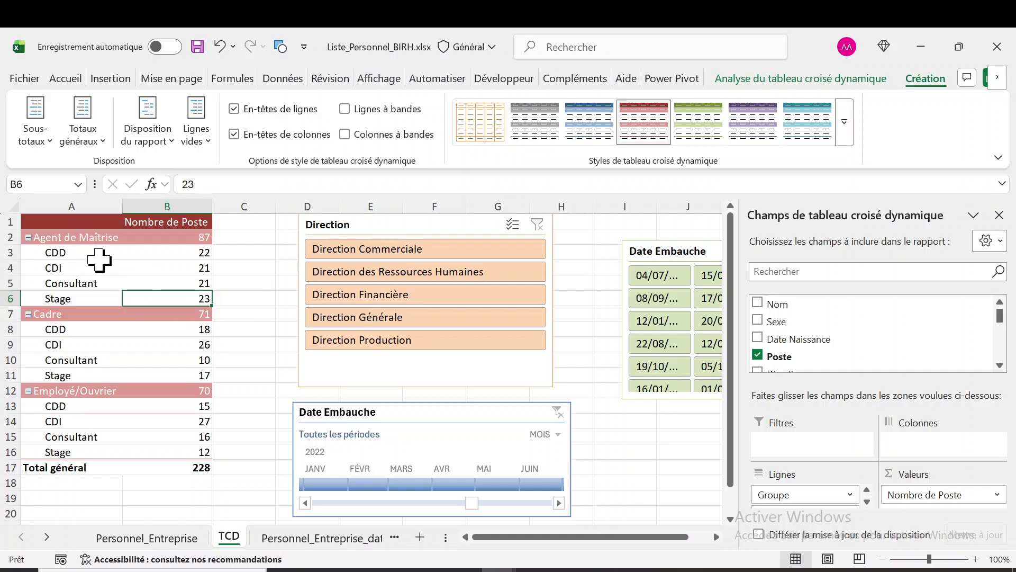
{"action": "left_click", "coordinate": [554, 121]}
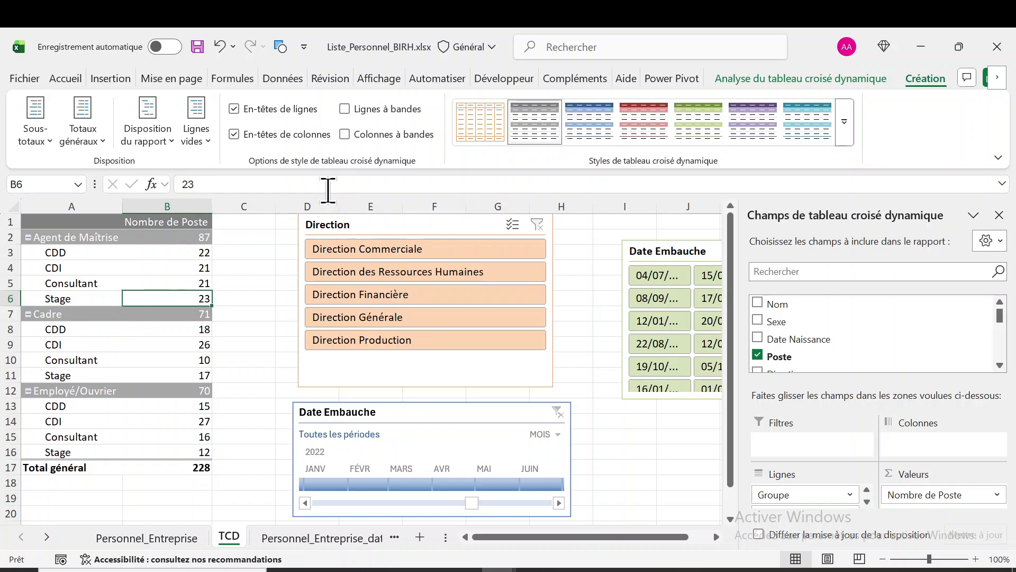
Turn the pivot table's row header formatting off and back on
{"action": "left_click", "coordinate": [234, 109]}
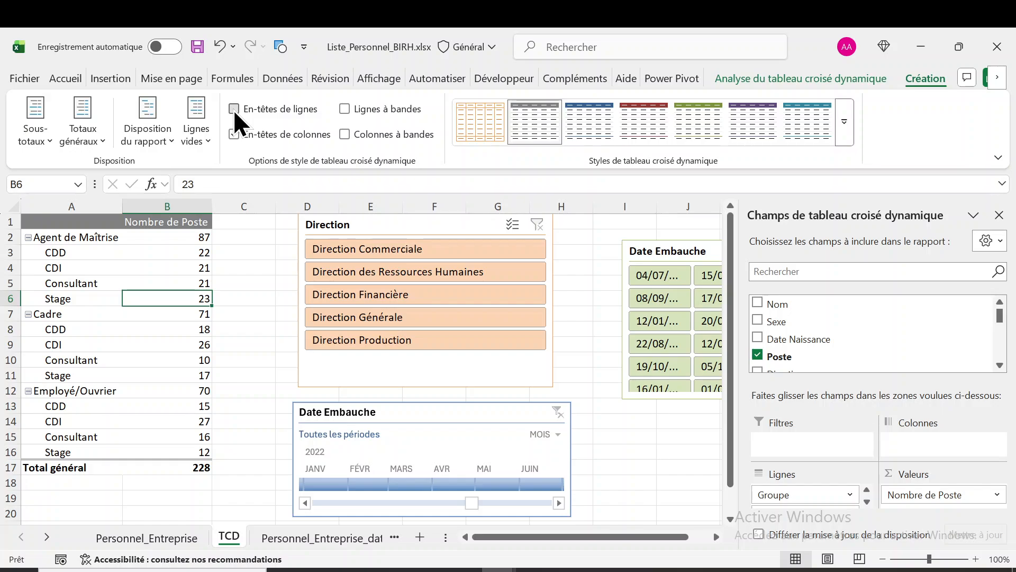
{"action": "left_click", "coordinate": [233, 109]}
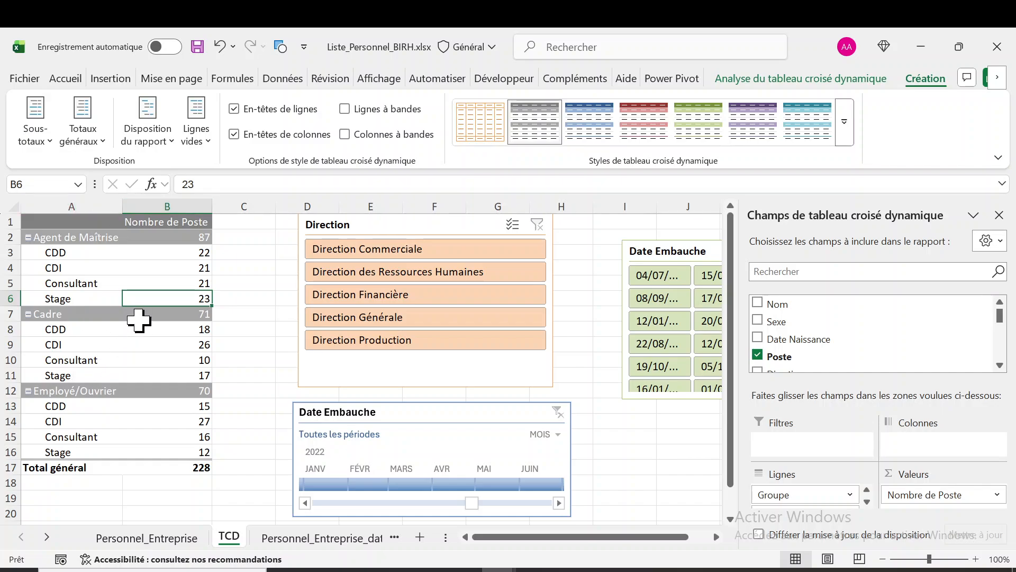
Delete the Direction slicer and both Date Embauche filters, the timeline and the slicer, from the TCD sheet
{"action": "left_click", "coordinate": [459, 225]}
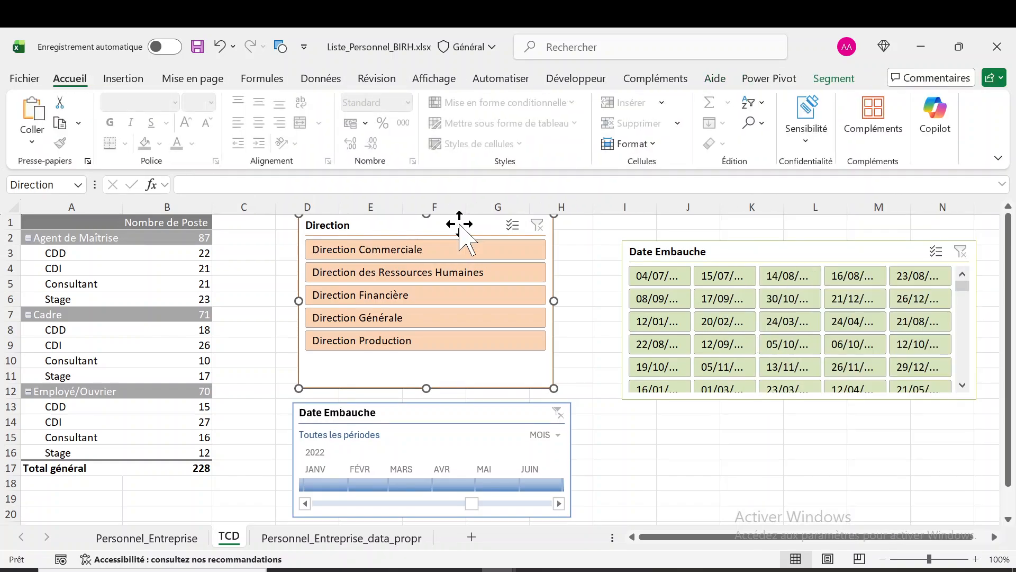
{"action": "key", "text": "Delete"}
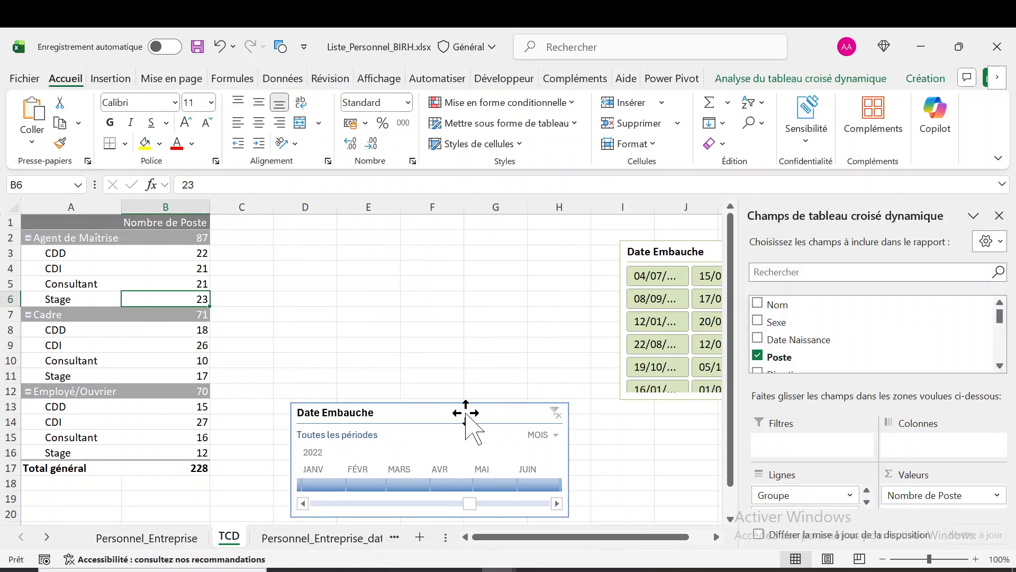
{"action": "left_click", "coordinate": [466, 413]}
{"action": "key", "text": "Delete"}
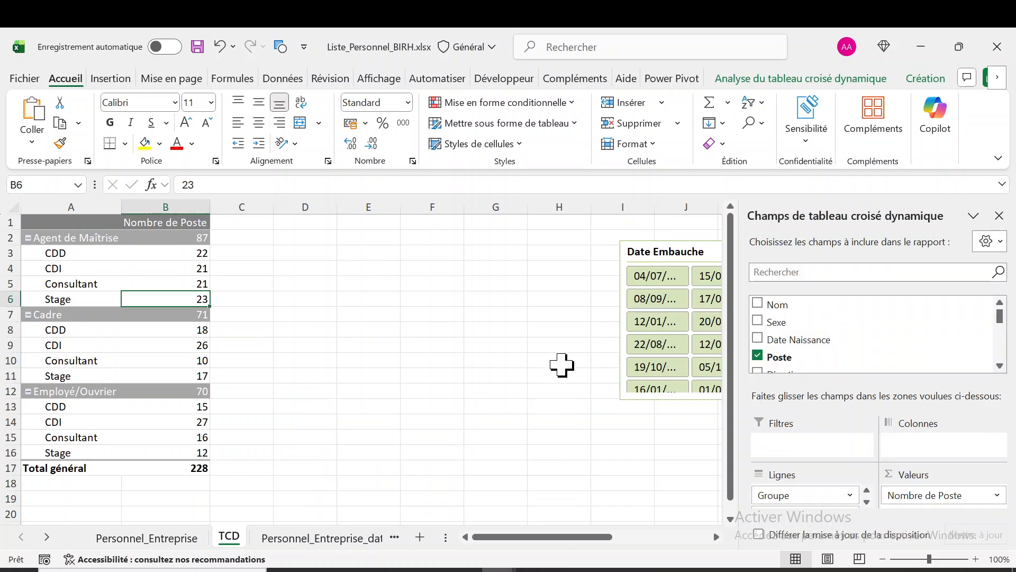
{"action": "left_click", "coordinate": [691, 248]}
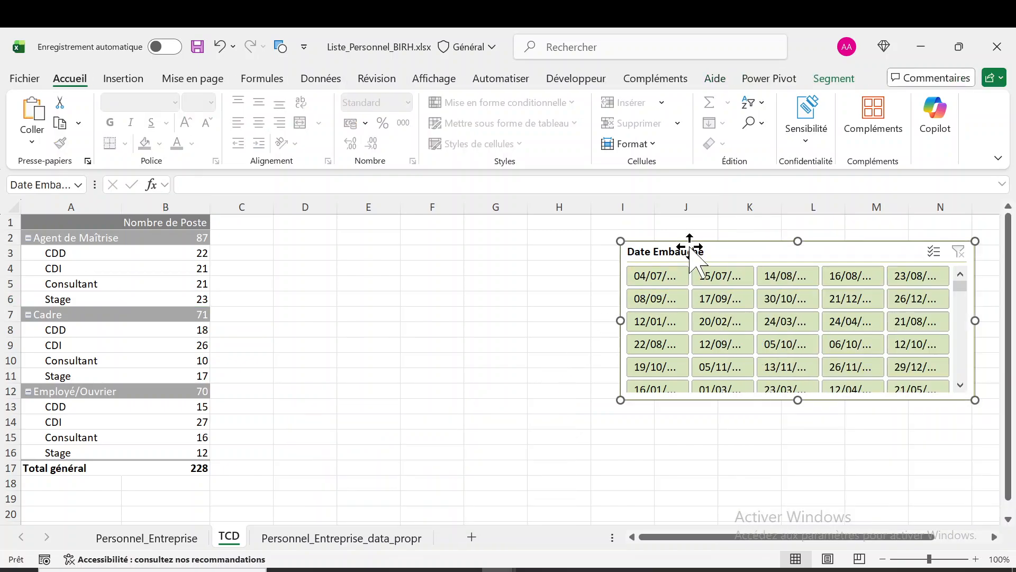
{"action": "key", "text": "Delete"}
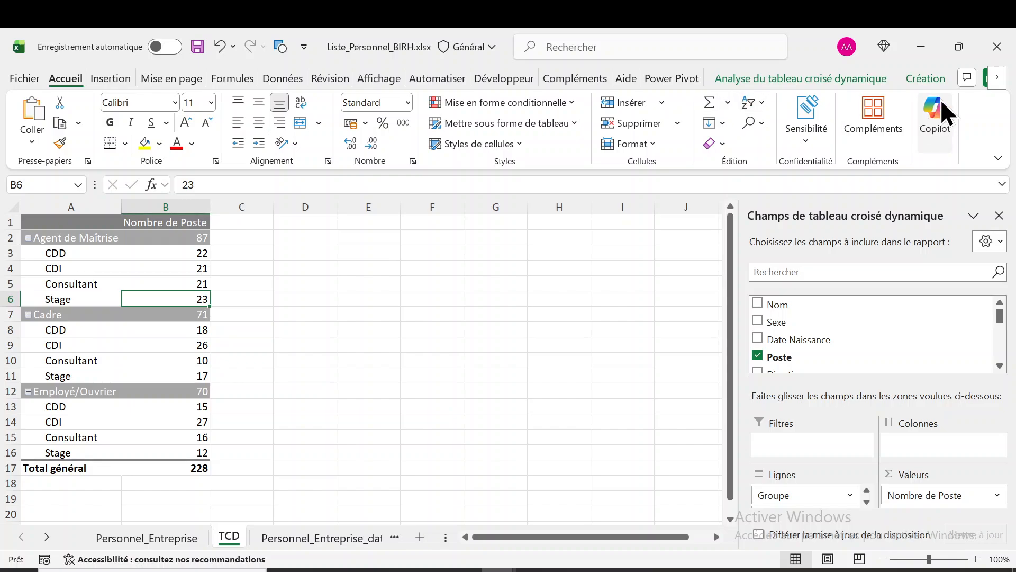
Switch the pivot table's row headers and column headers off and back on to compare their formatting
{"action": "left_click", "coordinate": [924, 76]}
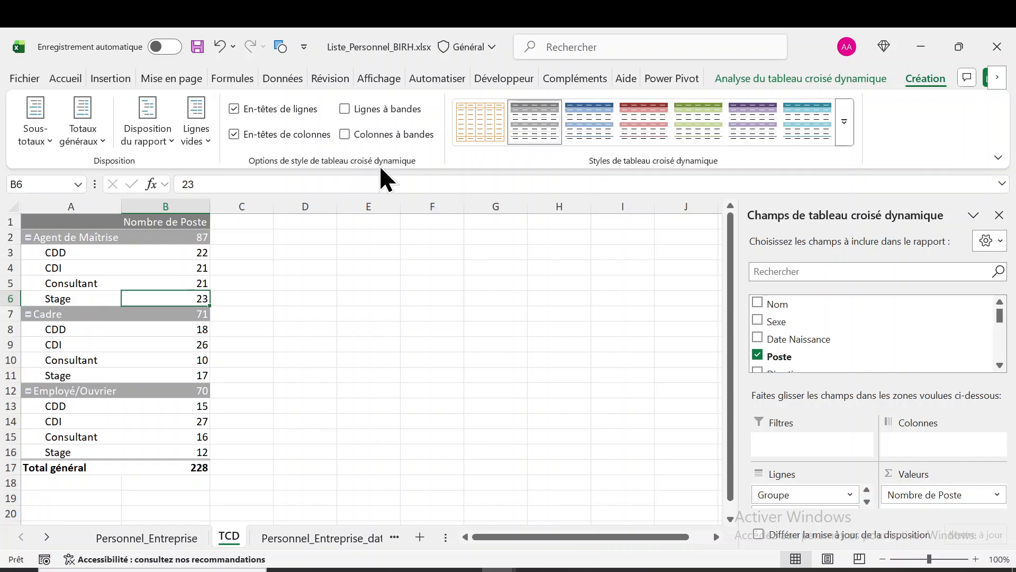
{"action": "left_click", "coordinate": [234, 108]}
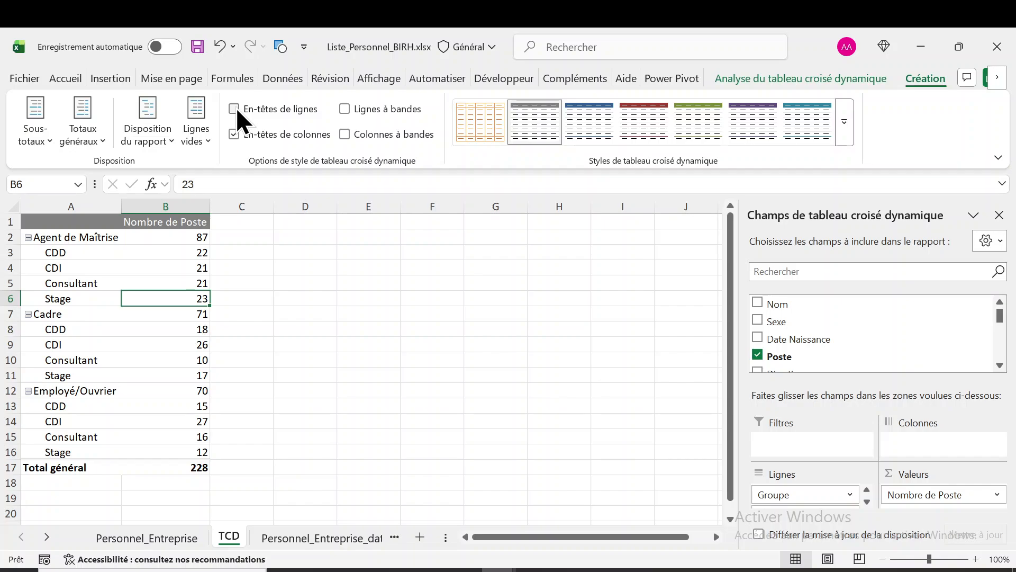
{"action": "left_click", "coordinate": [236, 108]}
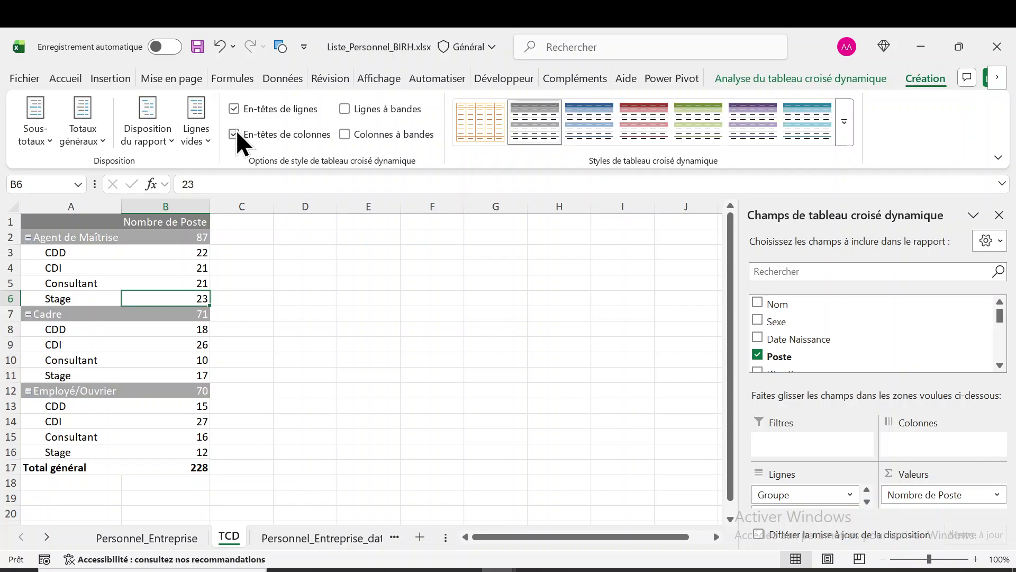
{"action": "left_click", "coordinate": [236, 134]}
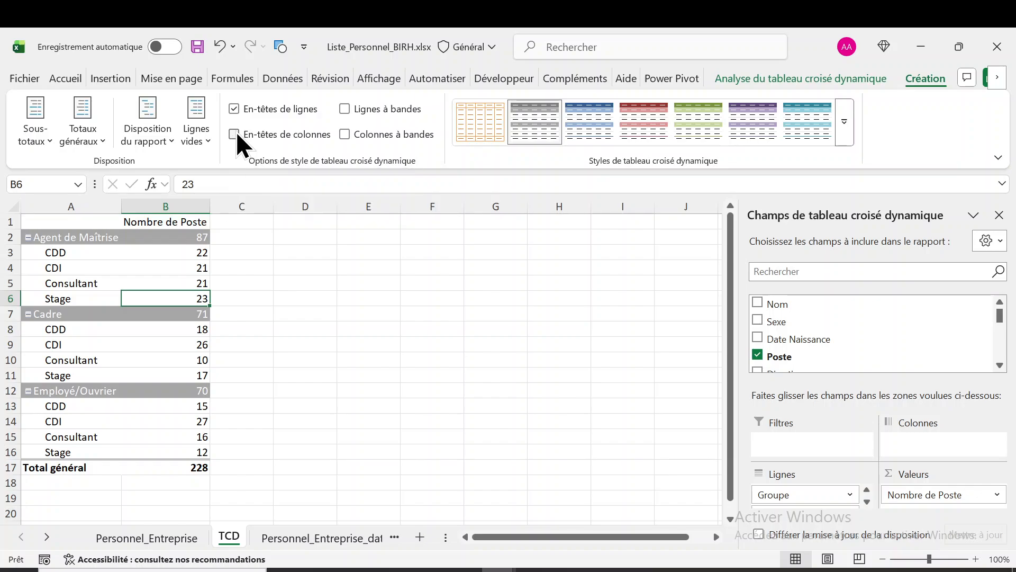
{"action": "left_click", "coordinate": [234, 133]}
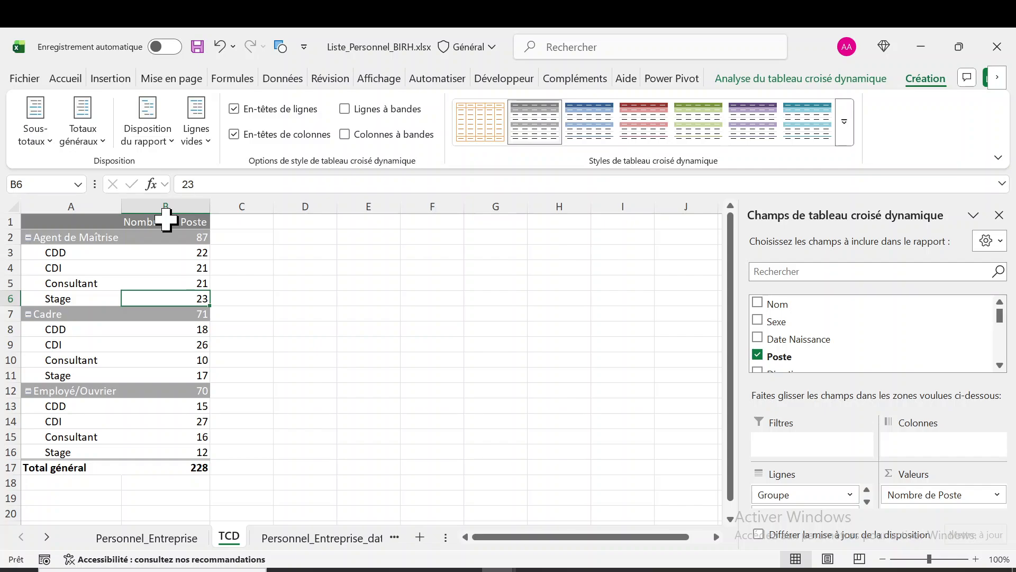
{"action": "left_click", "coordinate": [234, 133]}
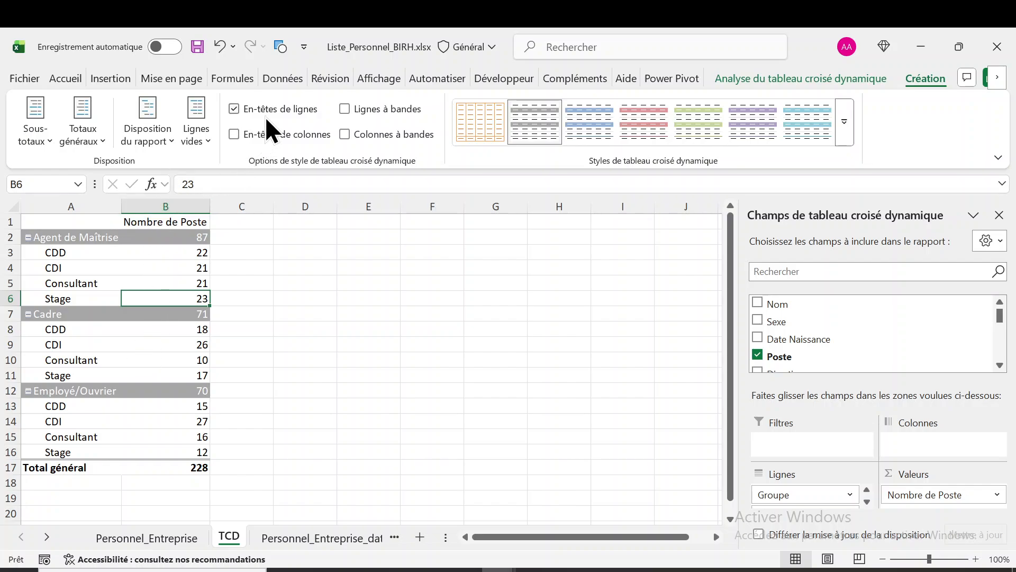
{"action": "left_click", "coordinate": [233, 133]}
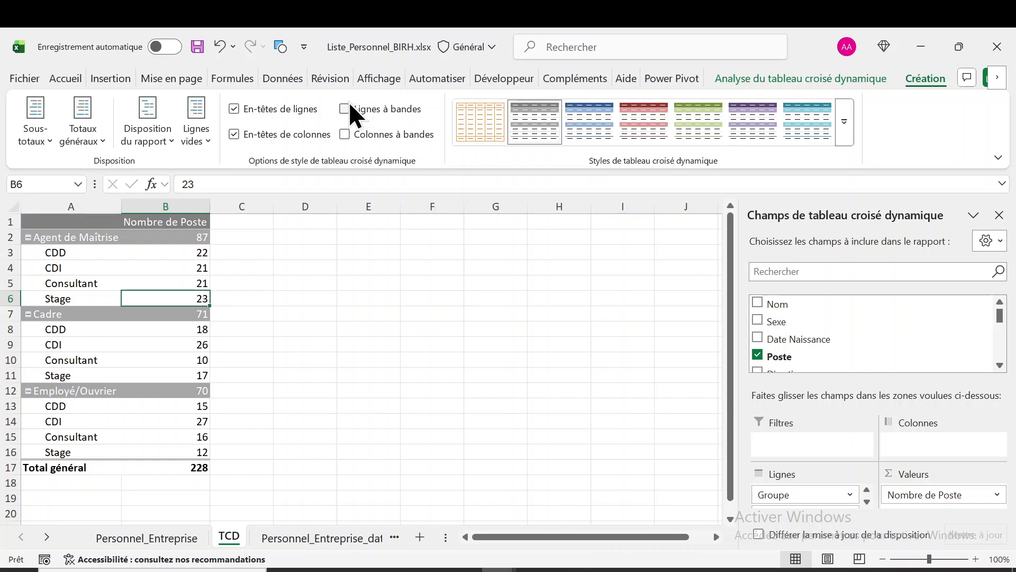
Apply the medium dark red style to the pivot table and compare it with and without banded rows, leaving them off
{"action": "left_click", "coordinate": [345, 108]}
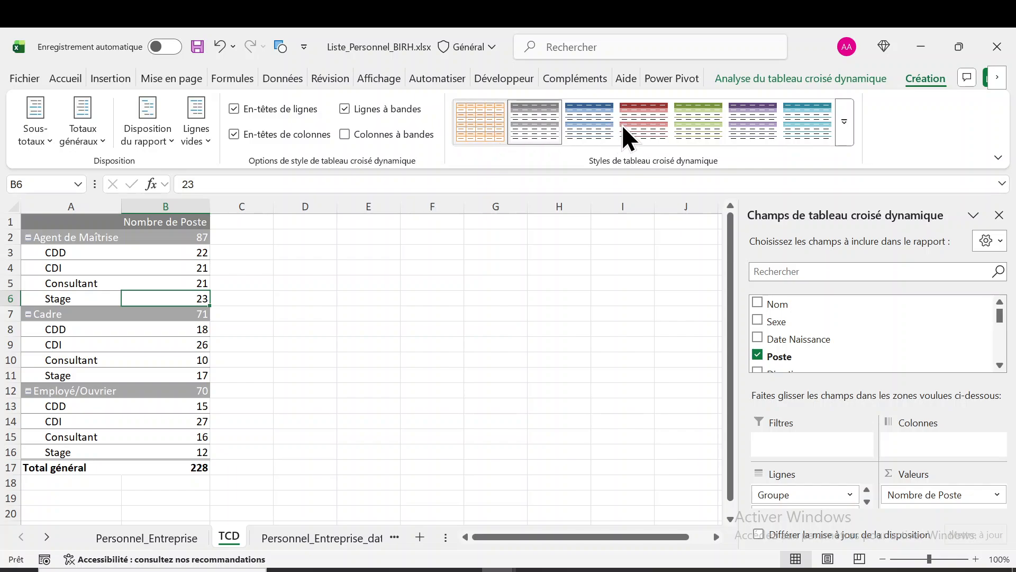
{"action": "left_click", "coordinate": [644, 121]}
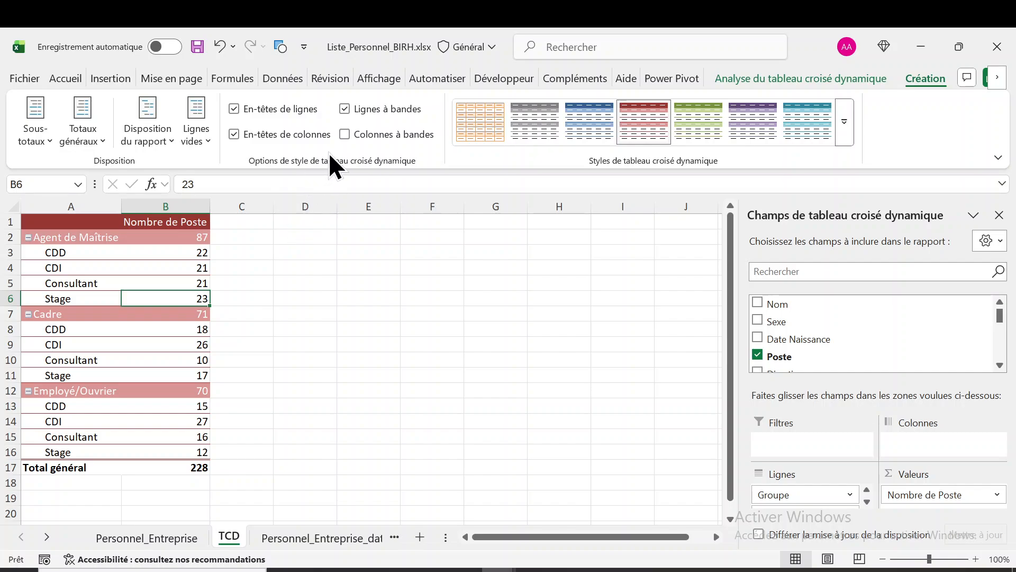
{"action": "left_click", "coordinate": [343, 109]}
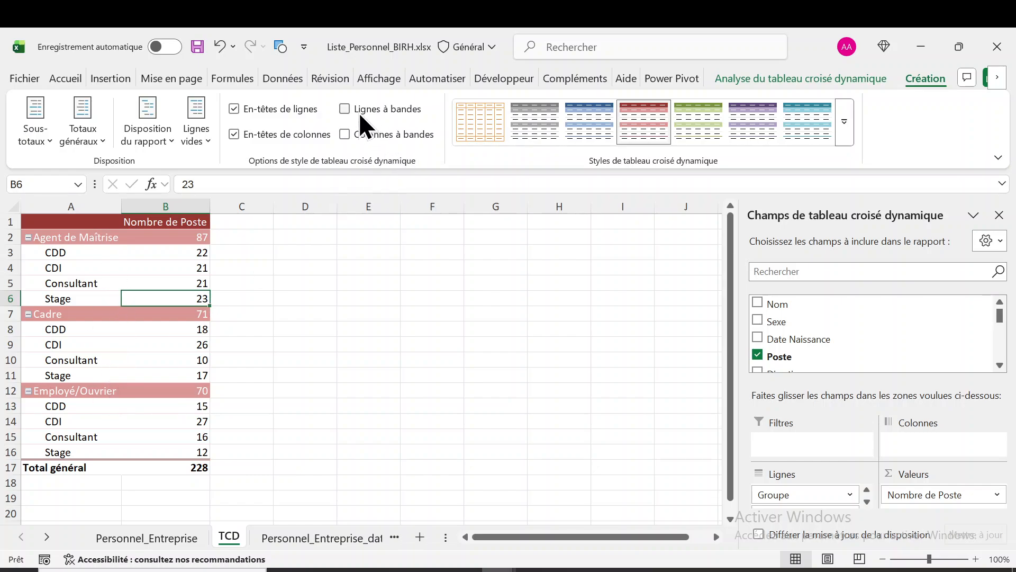
{"action": "left_click", "coordinate": [346, 109]}
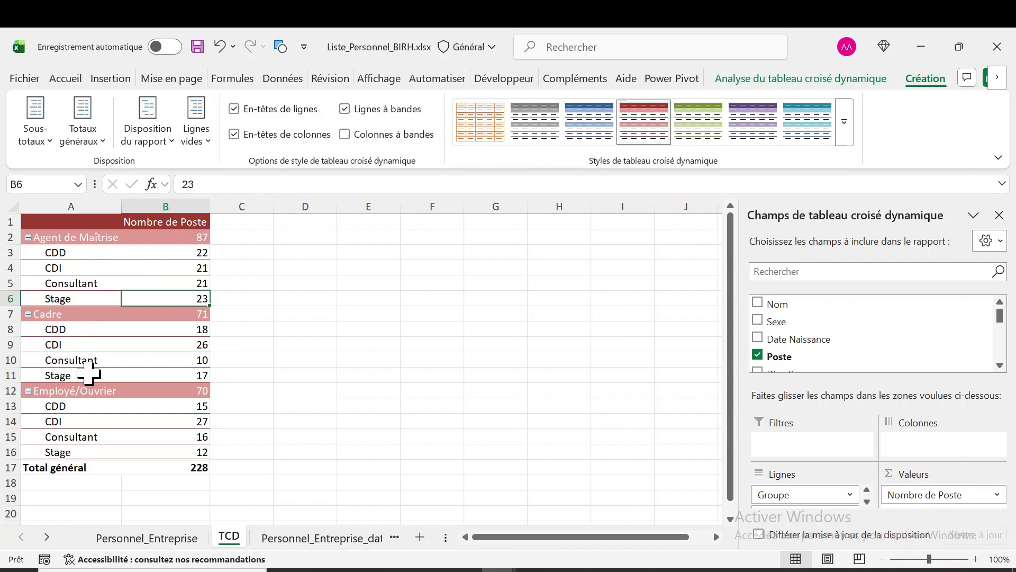
{"action": "left_click", "coordinate": [348, 110]}
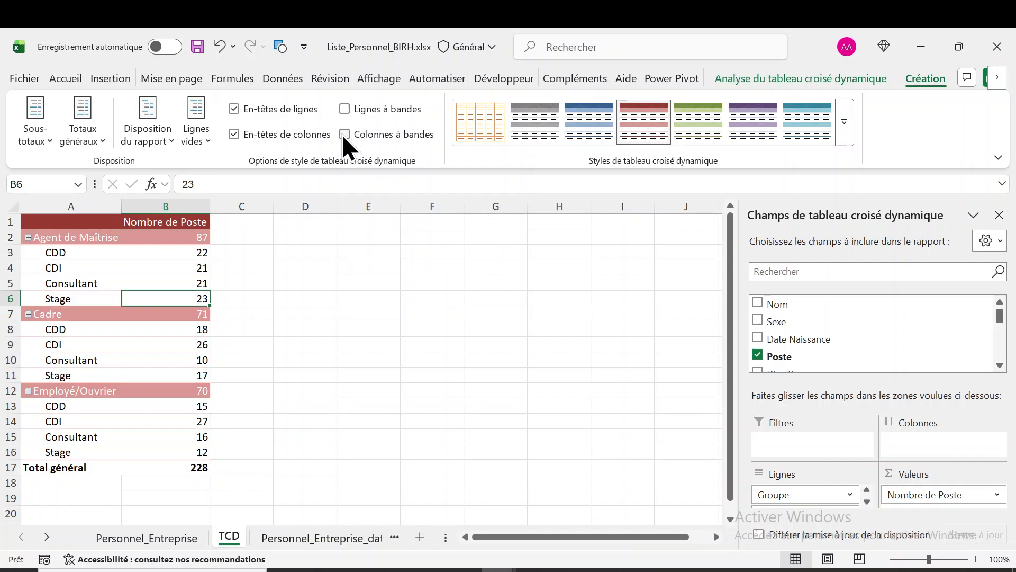
Try banded columns on the pivot table, leaving the option off
{"action": "left_click", "coordinate": [345, 135]}
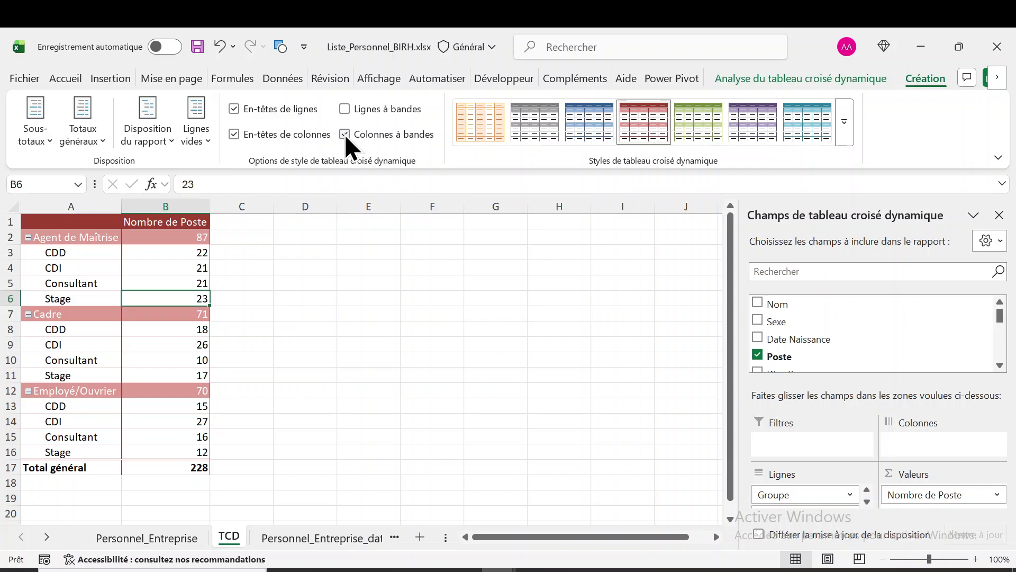
{"action": "left_click", "coordinate": [345, 134]}
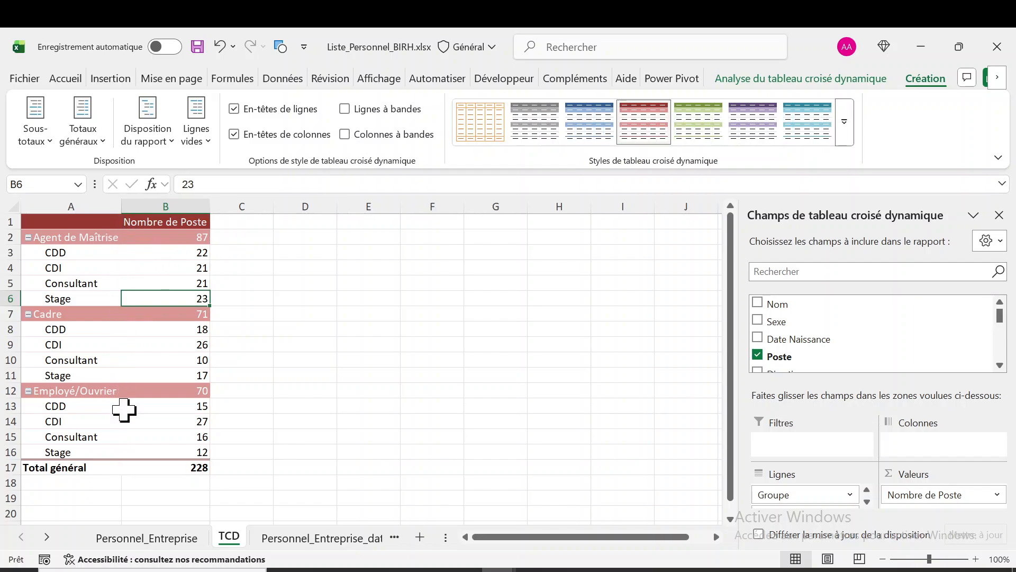
{"action": "left_click", "coordinate": [344, 139]}
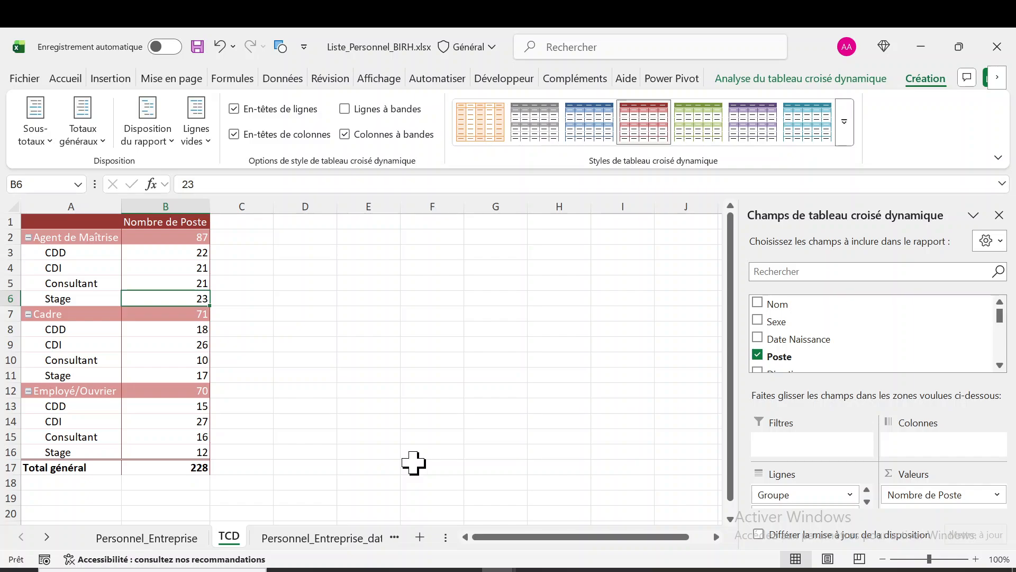
{"action": "left_click", "coordinate": [347, 136]}
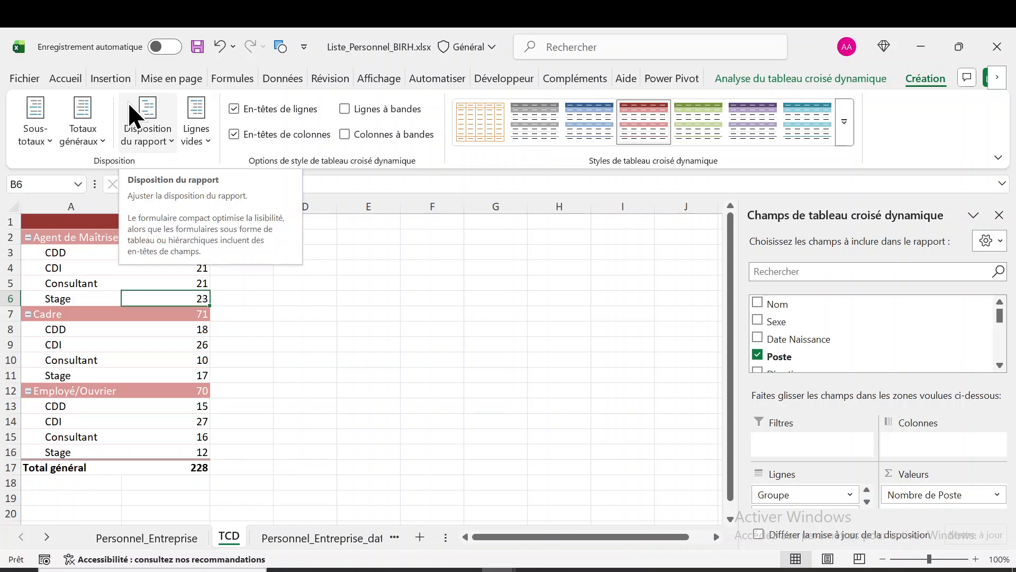
Insert a blank line after each item in the pivot table and inspect the empty rows below the three groups
{"action": "left_click", "coordinate": [210, 141]}
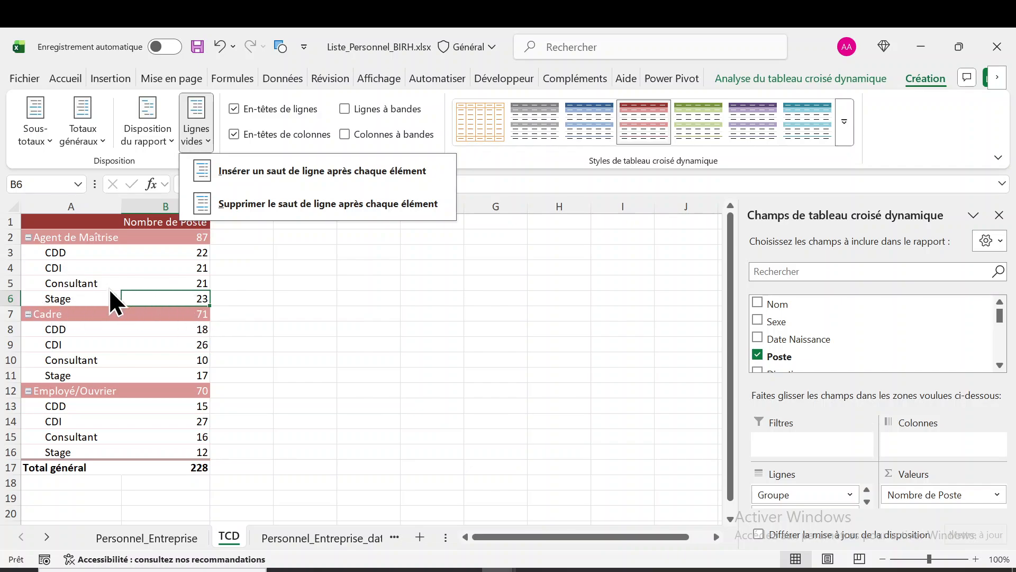
{"action": "left_click", "coordinate": [96, 258]}
{"action": "left_click", "coordinate": [96, 257]}
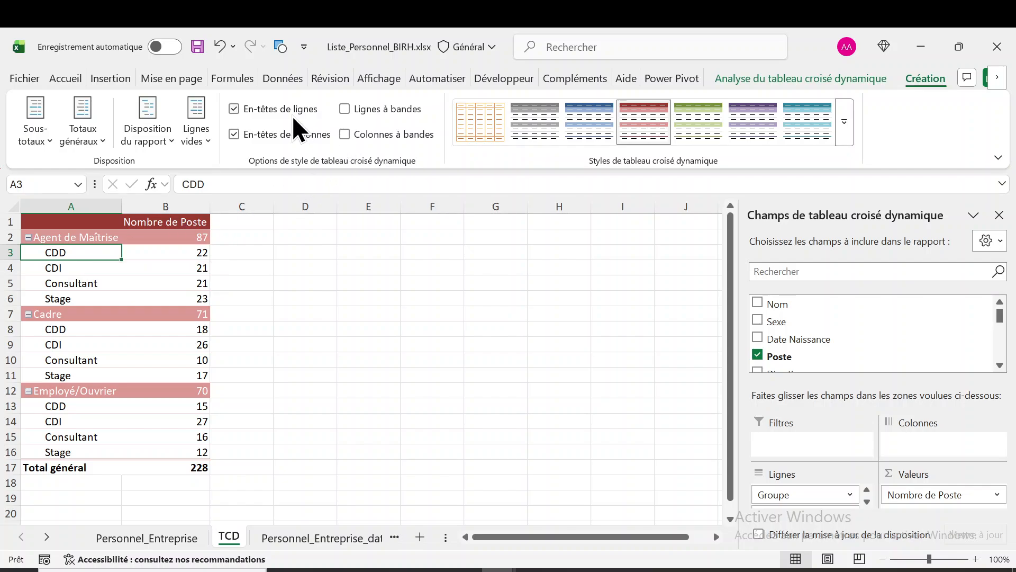
{"action": "left_click", "coordinate": [201, 145]}
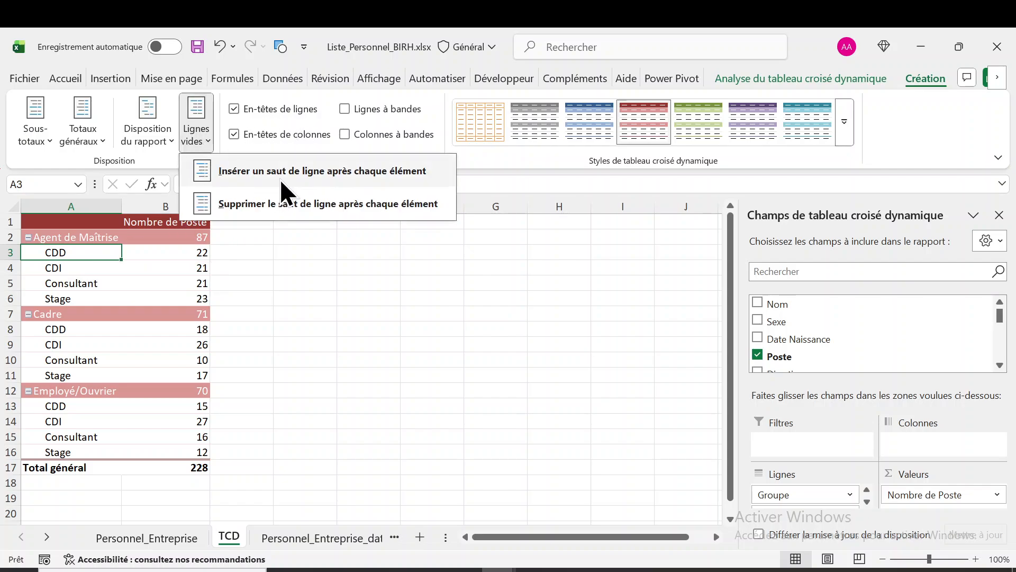
{"action": "left_click", "coordinate": [280, 179]}
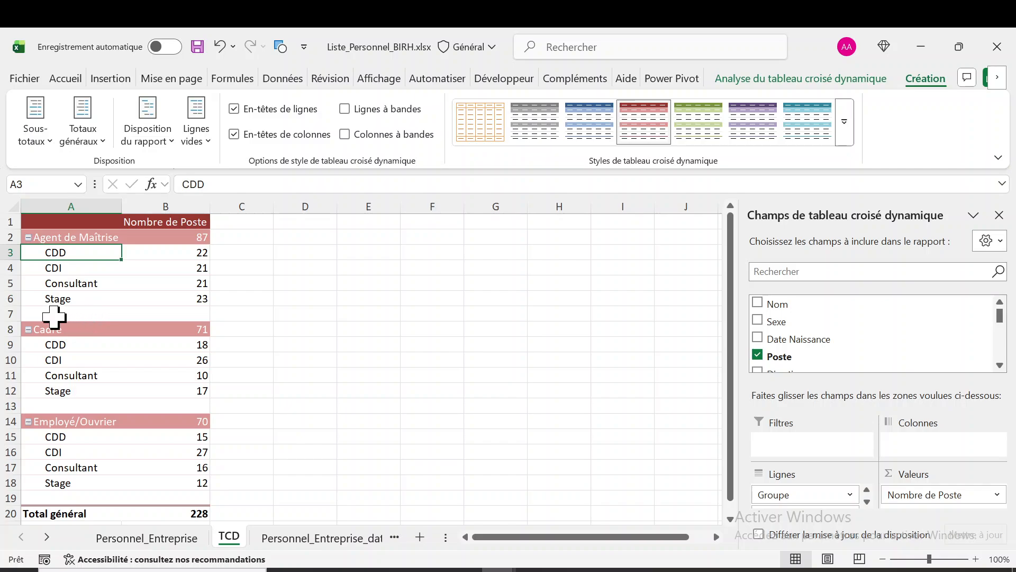
{"action": "left_click", "coordinate": [54, 317]}
{"action": "left_click", "coordinate": [183, 315]}
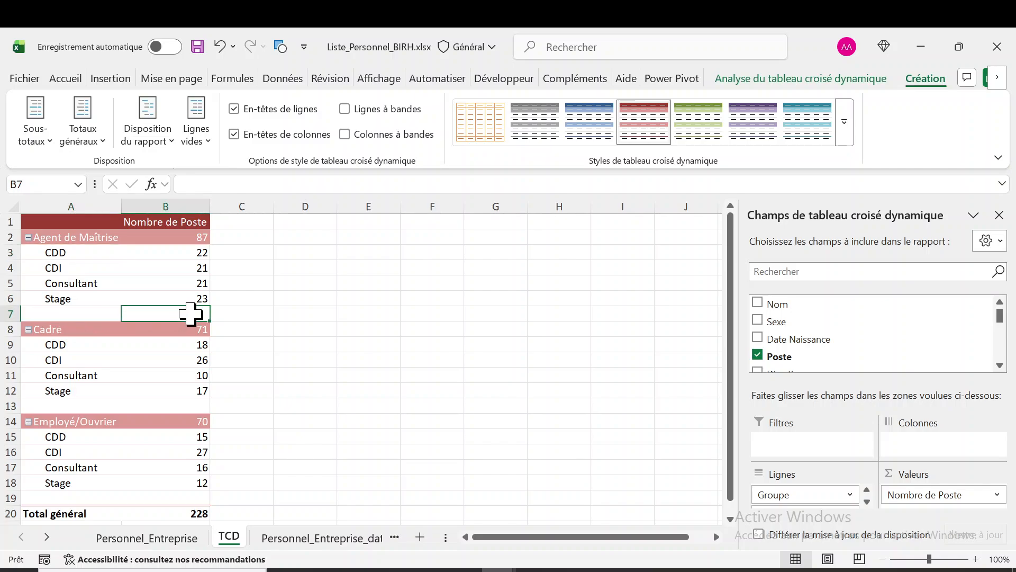
{"action": "left_click", "coordinate": [63, 405]}
{"action": "left_click", "coordinate": [180, 405]}
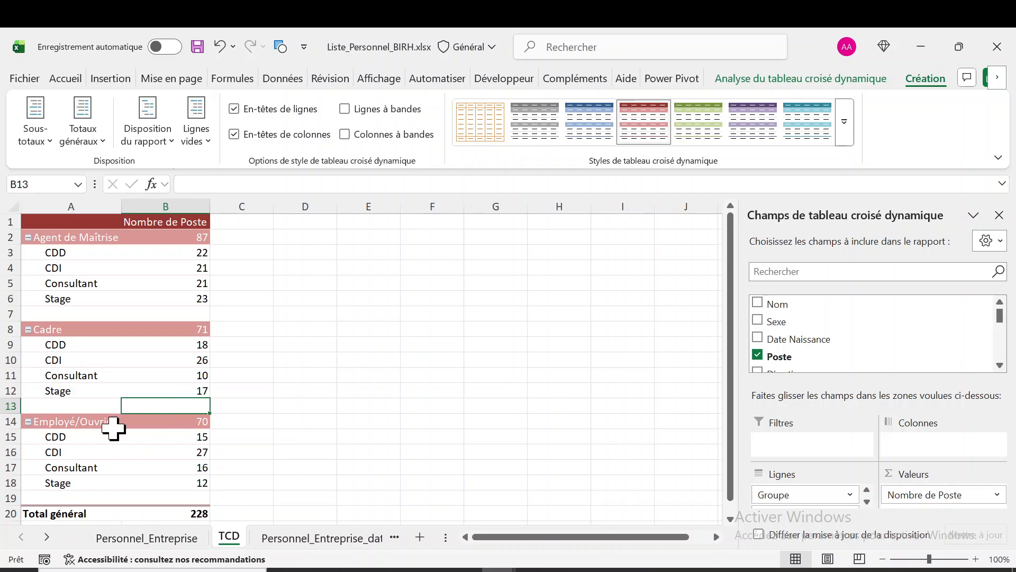
{"action": "left_click", "coordinate": [61, 497]}
{"action": "left_click", "coordinate": [183, 496]}
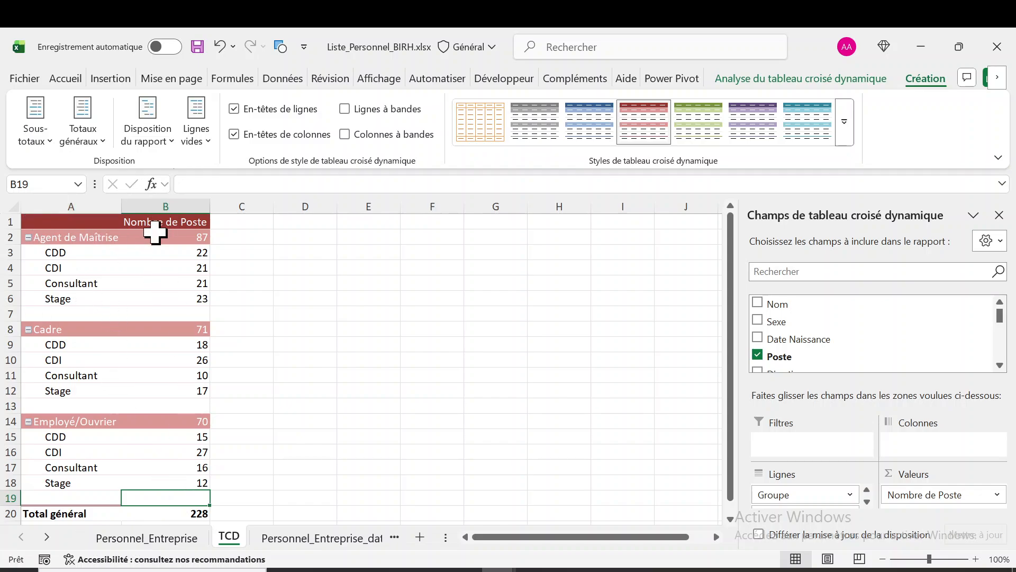
Remove the blank line after each item in the pivot table
{"action": "mouse_move", "coordinate": [182, 355]}
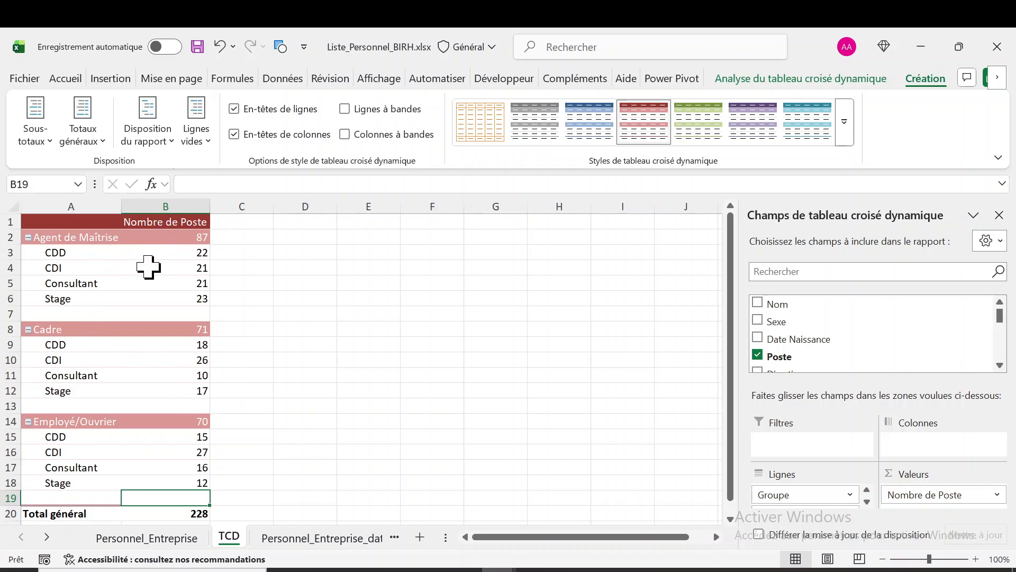
{"action": "mouse_move", "coordinate": [148, 267]}
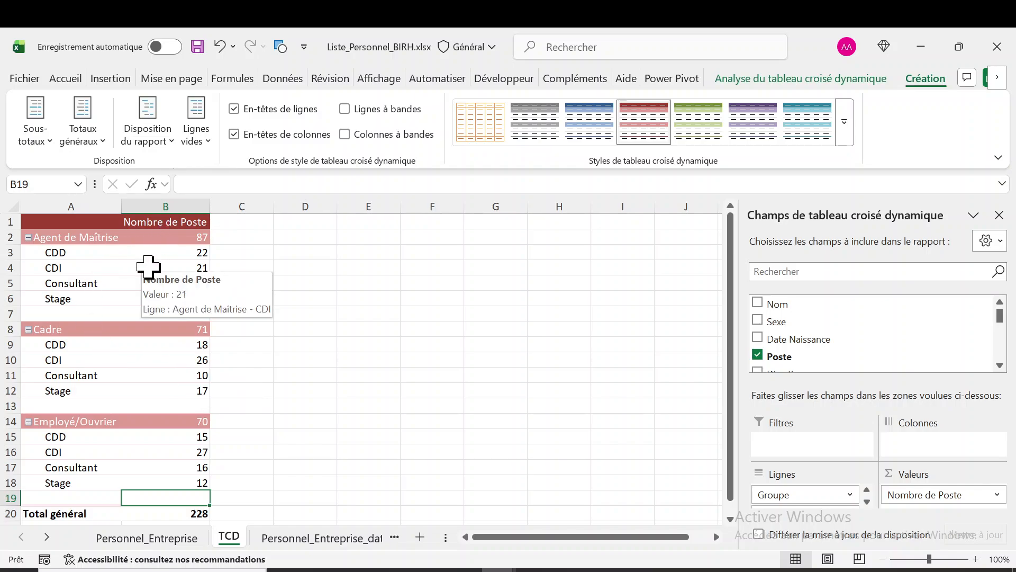
{"action": "left_click", "coordinate": [207, 141]}
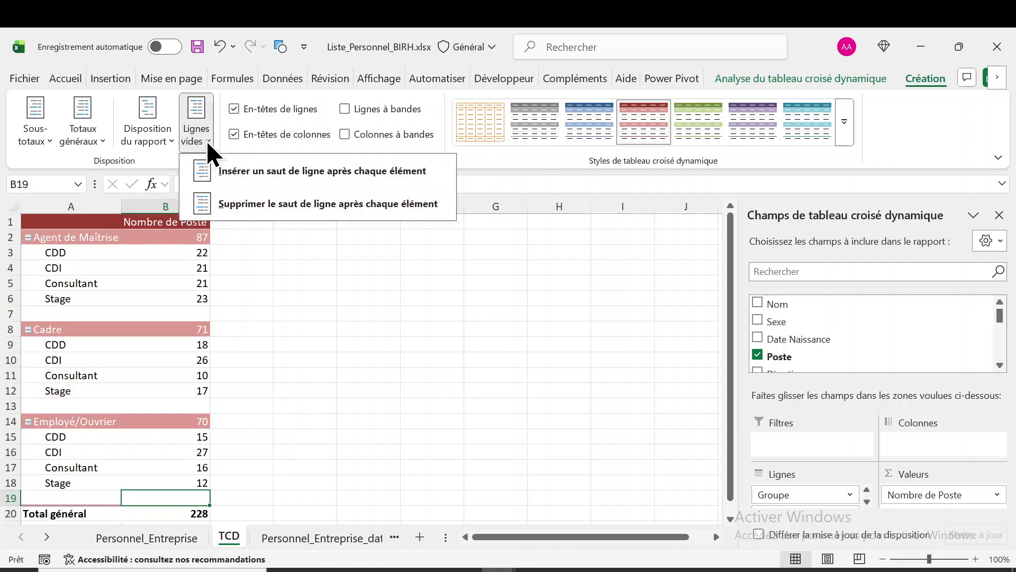
{"action": "left_click", "coordinate": [258, 205]}
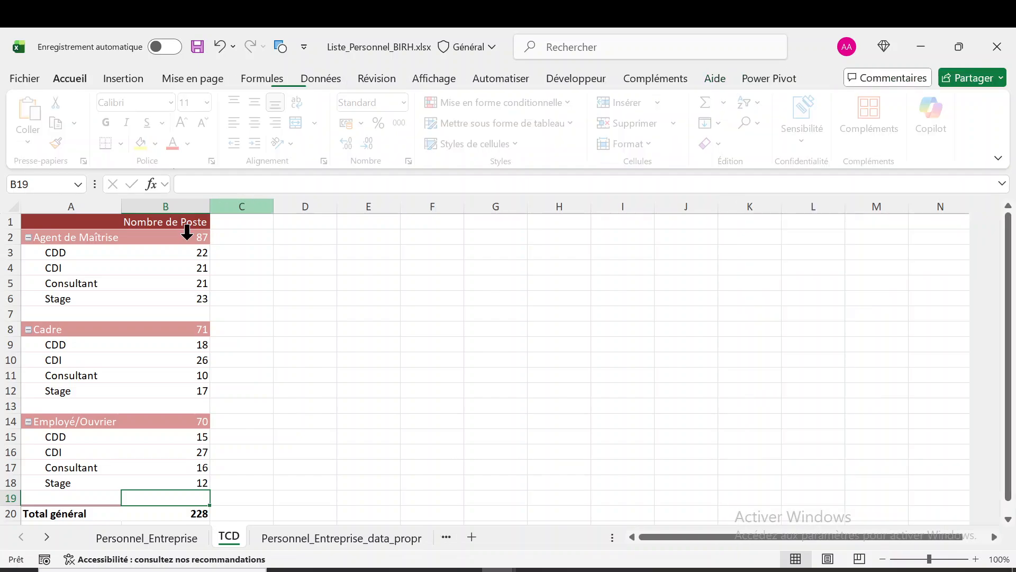
Apply the compact form as the pivot table's report layout
{"action": "left_click", "coordinate": [125, 316]}
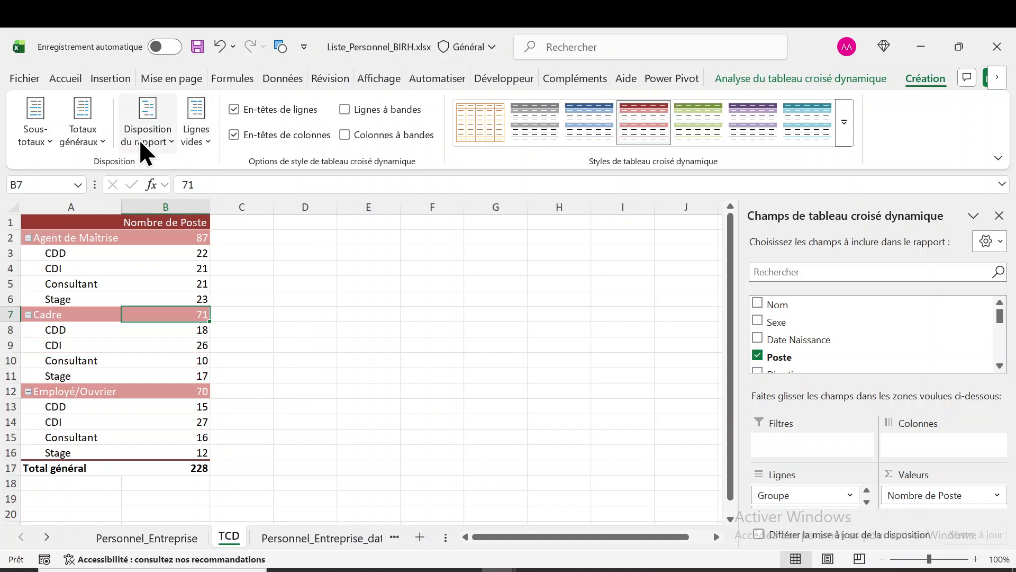
{"action": "left_click", "coordinate": [170, 140]}
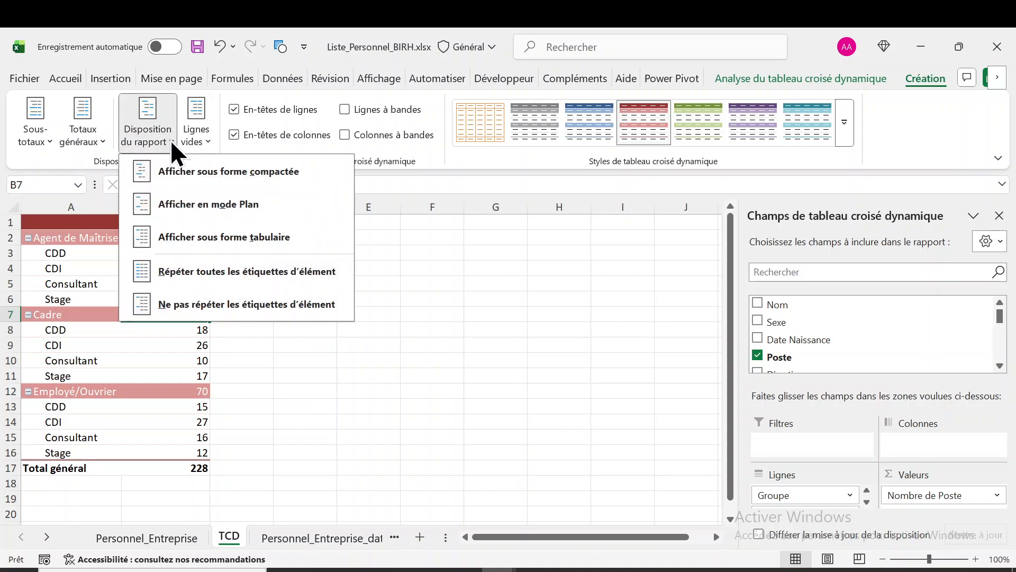
{"action": "left_click", "coordinate": [220, 174]}
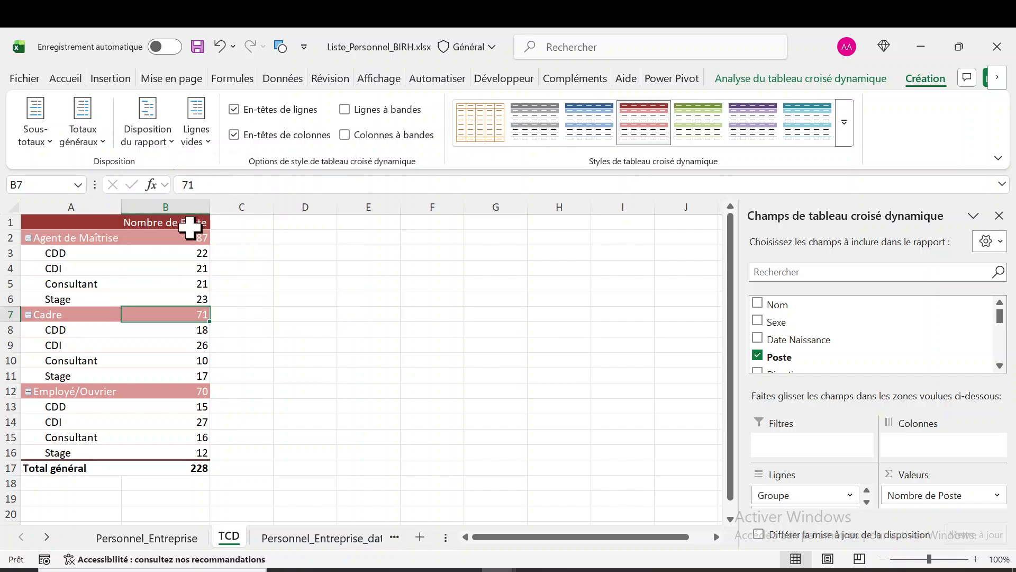
{"action": "left_click", "coordinate": [169, 140]}
{"action": "left_click", "coordinate": [202, 170]}
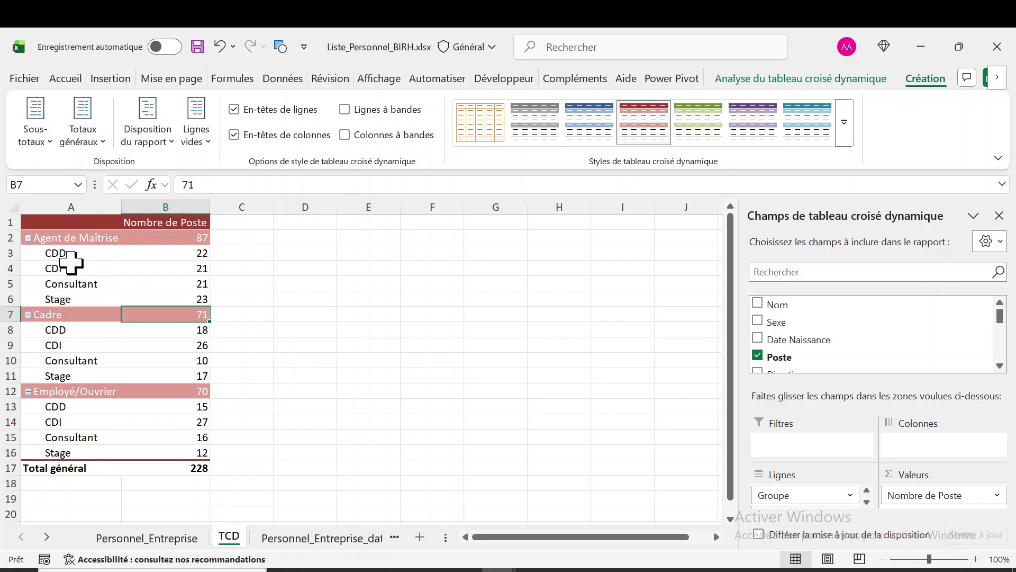
Switch the pivot table's report layout to outline form and back to compact form to compare them
{"action": "left_click", "coordinate": [170, 135]}
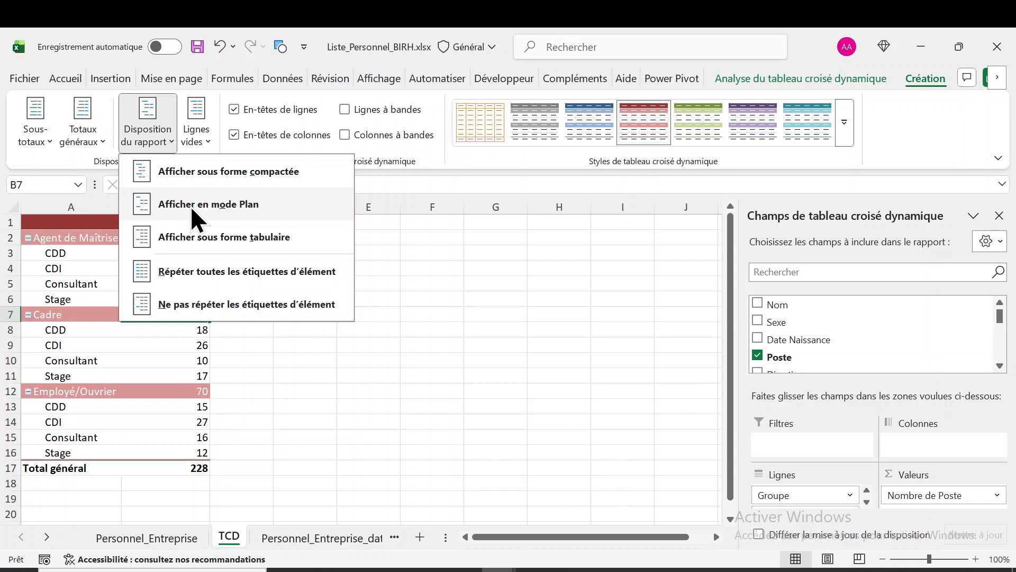
{"action": "left_click", "coordinate": [191, 205]}
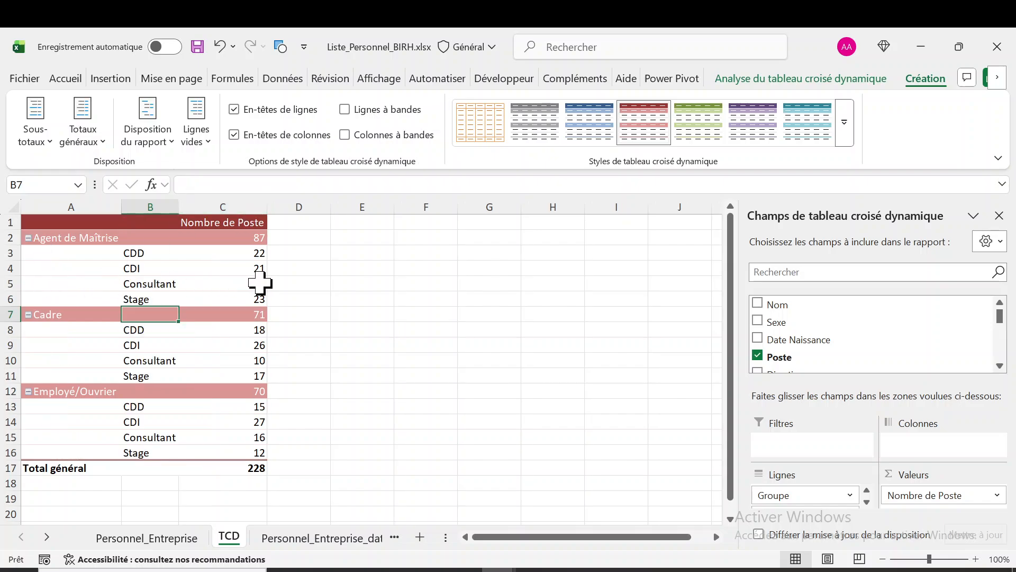
{"action": "left_click", "coordinate": [173, 139]}
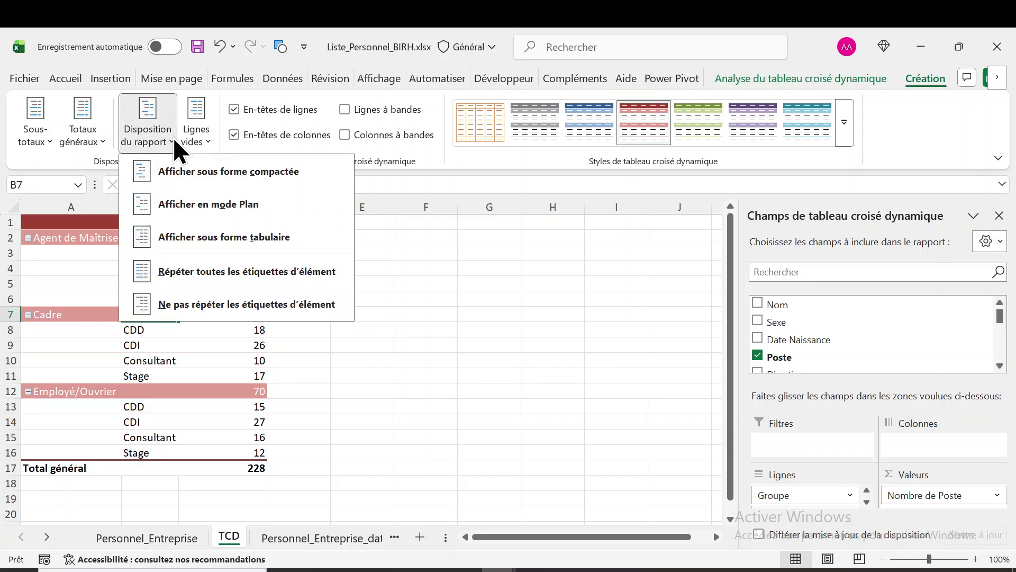
{"action": "left_click", "coordinate": [221, 176]}
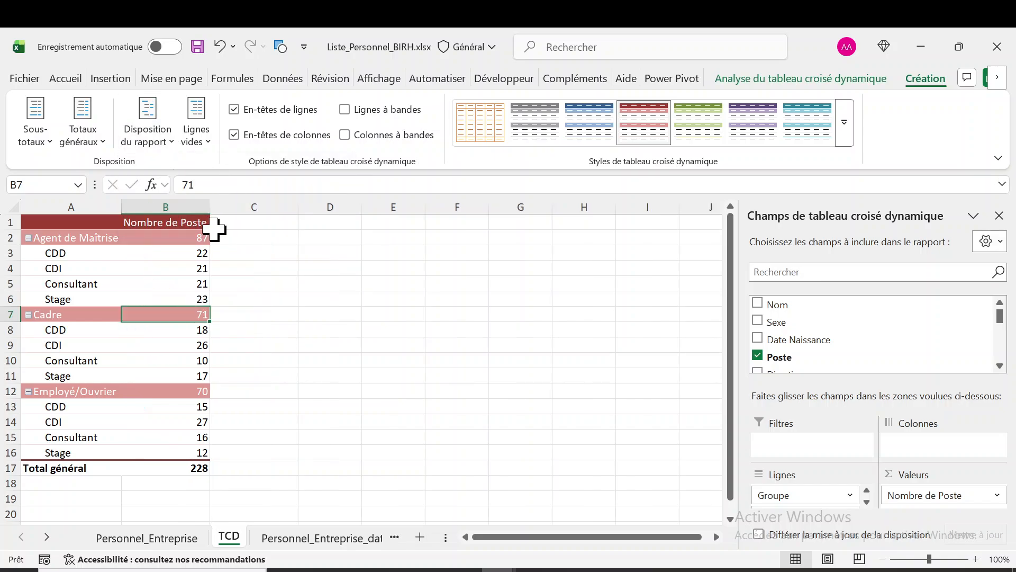
Show the pivot table in outline form and examine how the Agent de Maîtrise group is arranged
{"action": "left_click", "coordinate": [170, 139]}
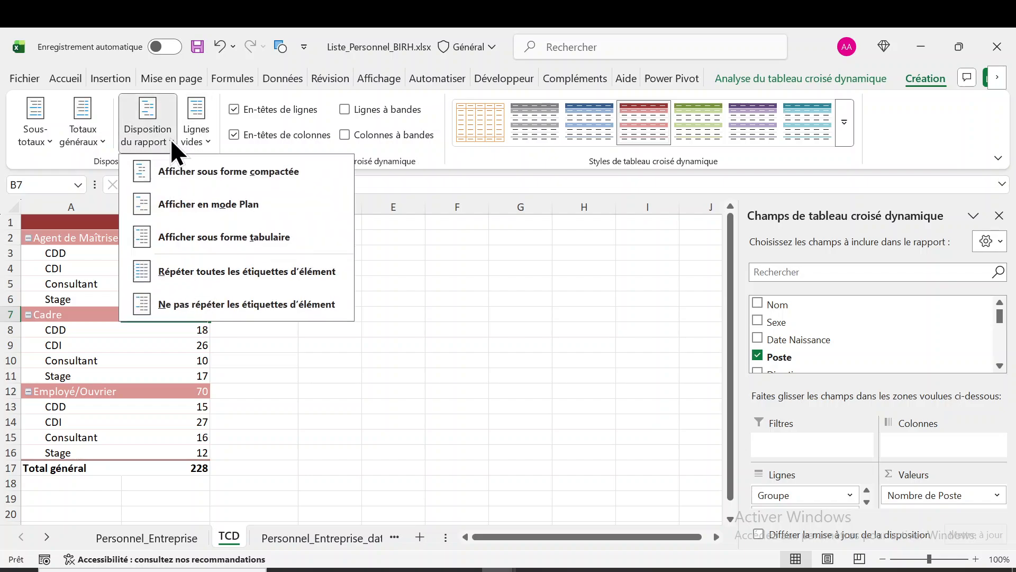
{"action": "left_click", "coordinate": [199, 204]}
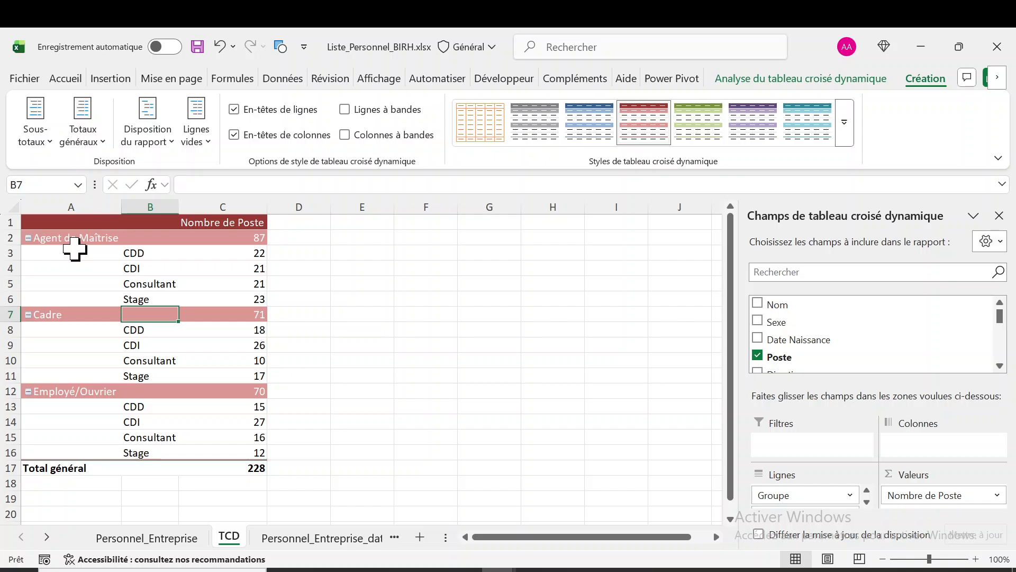
{"action": "left_click", "coordinate": [171, 138]}
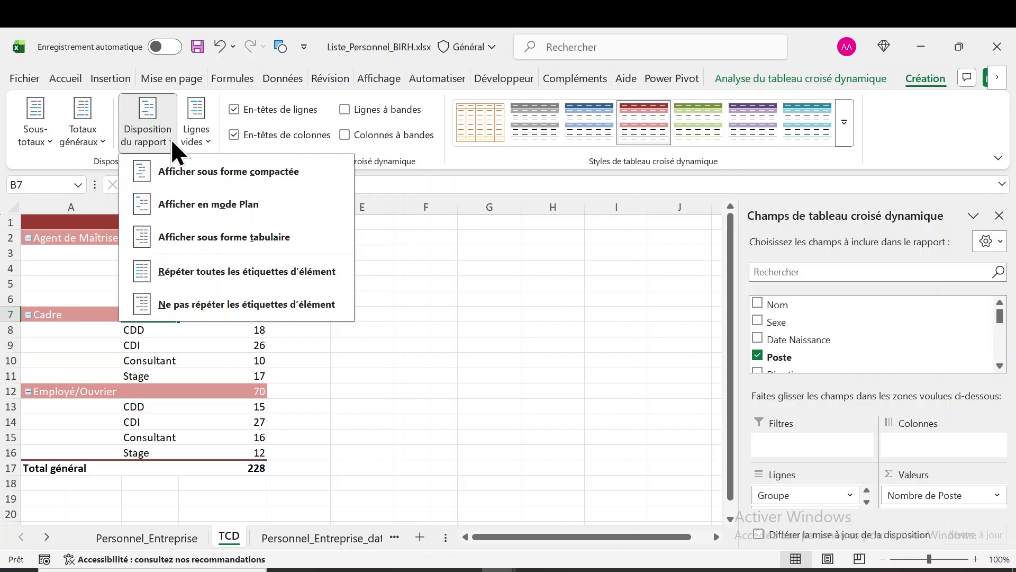
{"action": "left_click", "coordinate": [94, 267]}
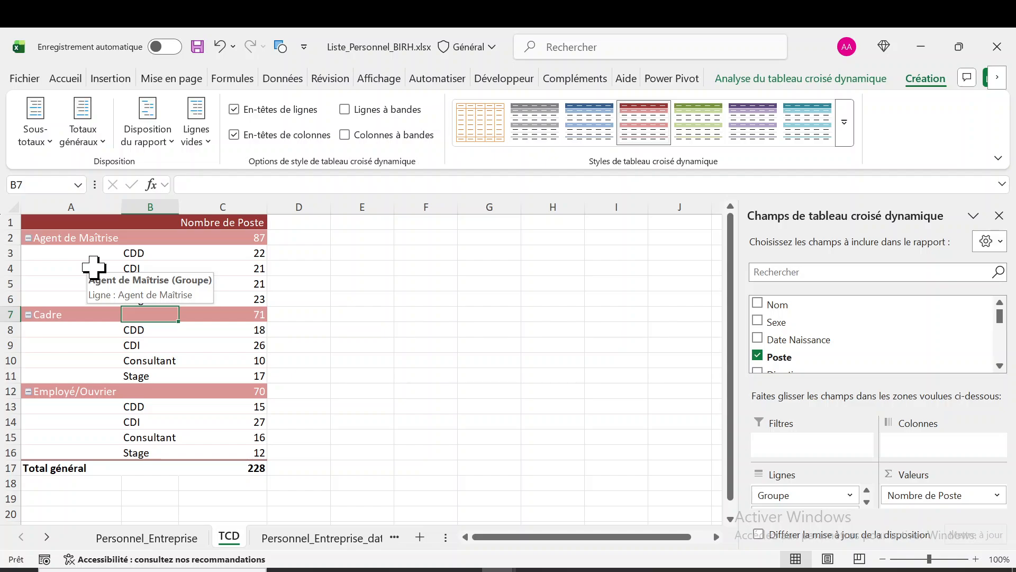
{"action": "mouse_move", "coordinate": [219, 264]}
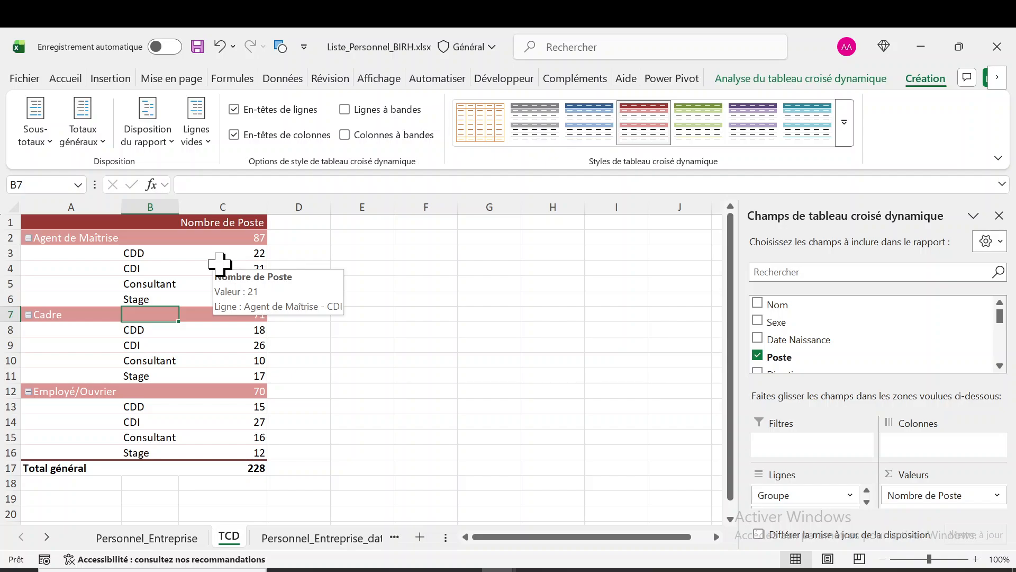
Try the tabular form on the pivot table and inspect the Total Agent de Maîtrise subtotal row
{"action": "left_click", "coordinate": [173, 142]}
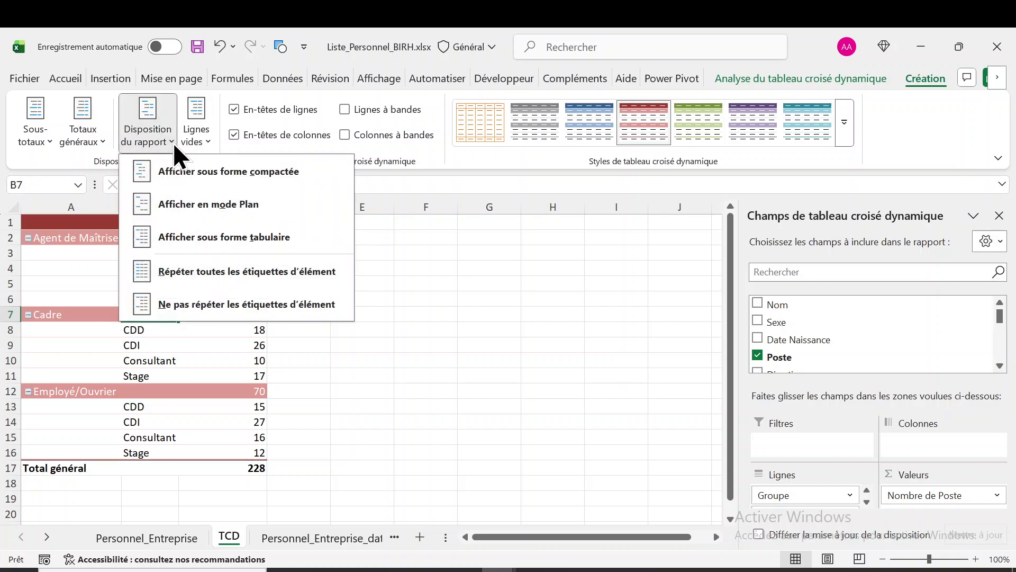
{"action": "left_click", "coordinate": [205, 236]}
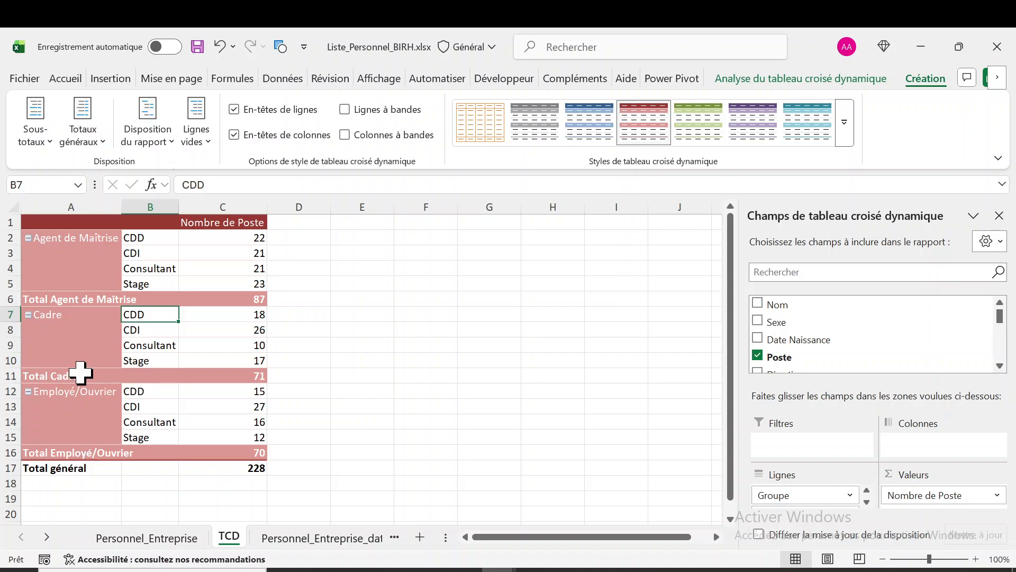
{"action": "left_click", "coordinate": [57, 297]}
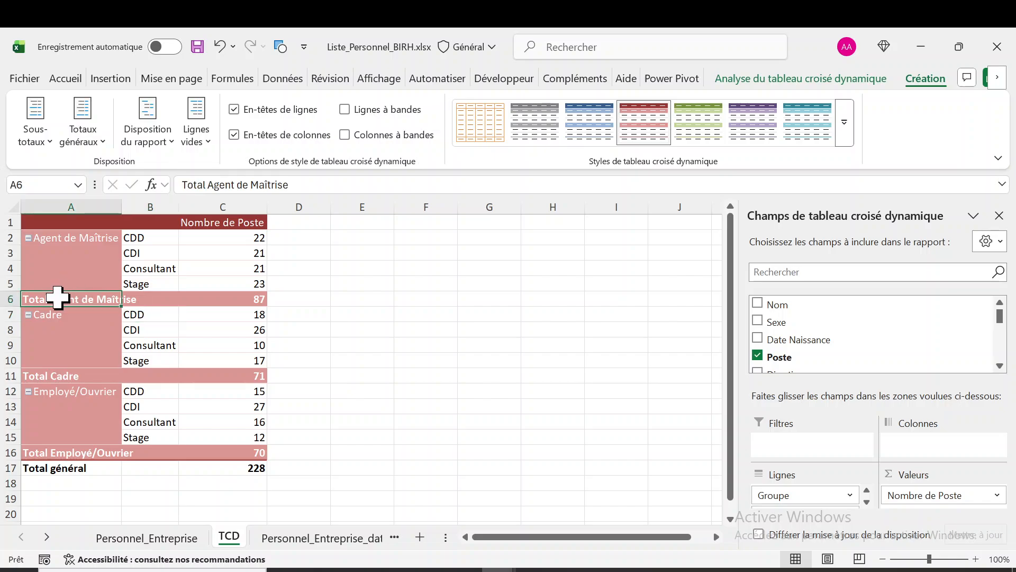
{"action": "left_click", "coordinate": [242, 299]}
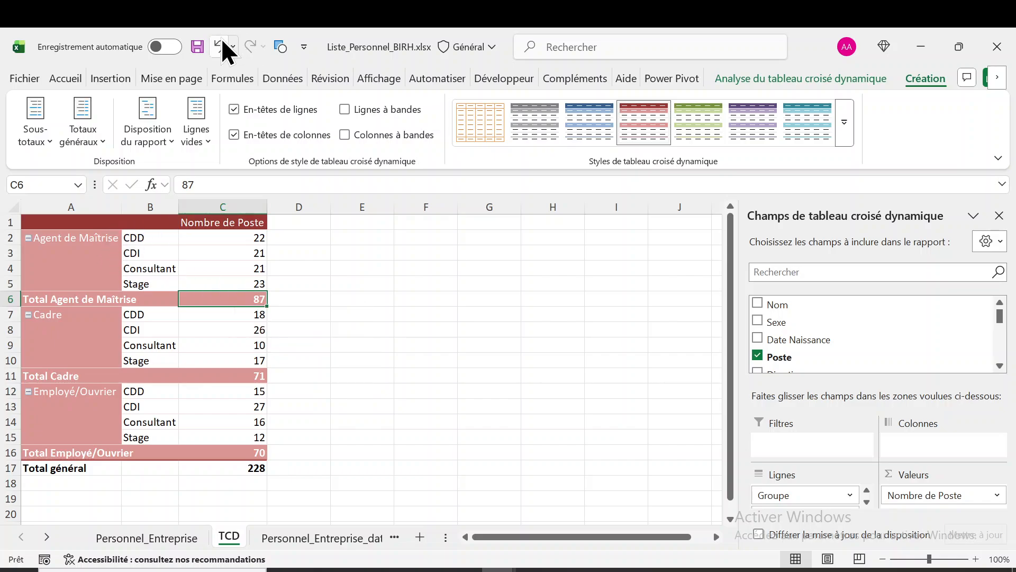
Undo the tabular layout and check where the Agent de Maîtrise subtotal sits in outline form
{"action": "left_click", "coordinate": [220, 44]}
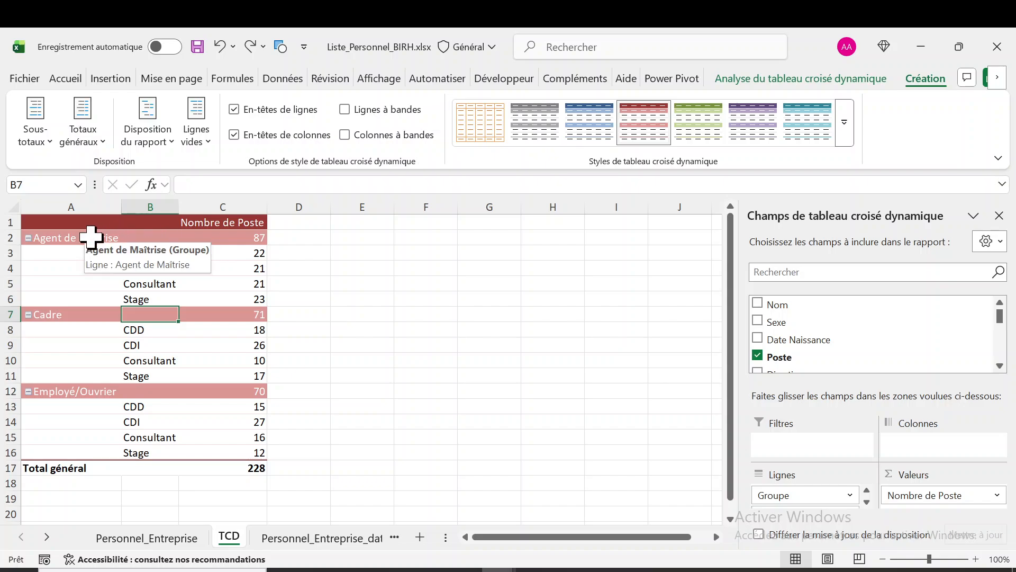
{"action": "left_click", "coordinate": [73, 237]}
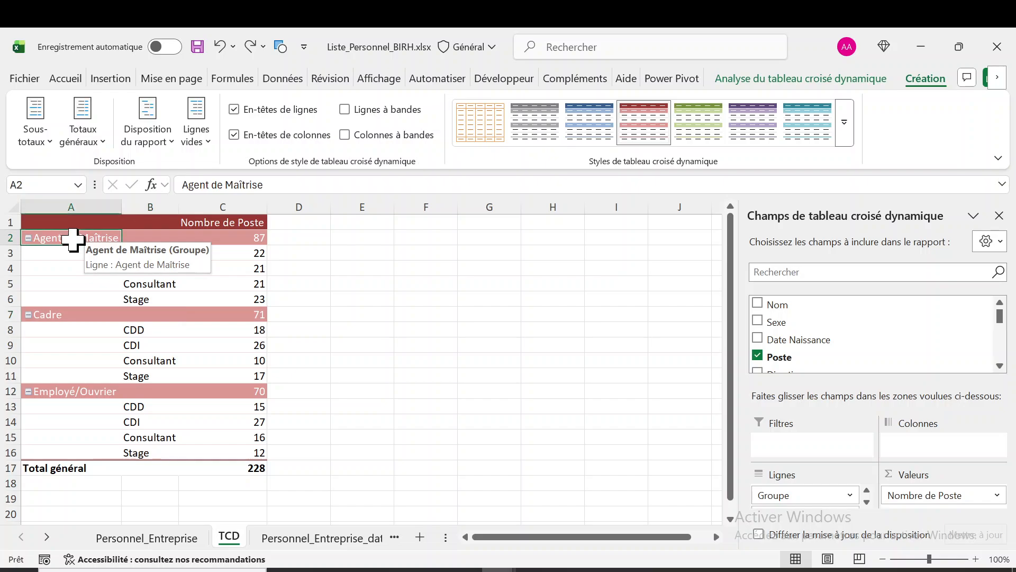
{"action": "left_click", "coordinate": [250, 236]}
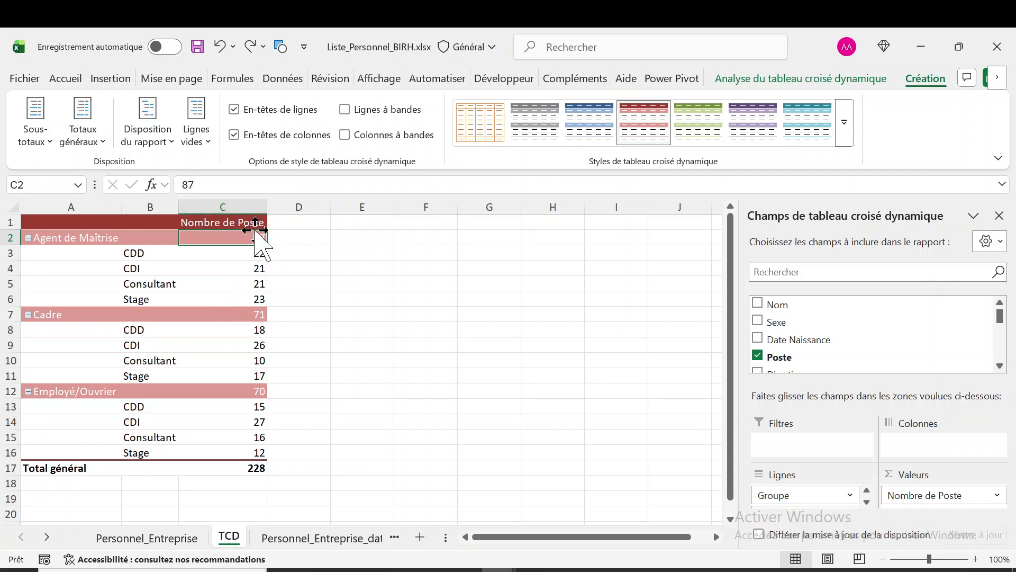
{"action": "mouse_move", "coordinate": [254, 241]}
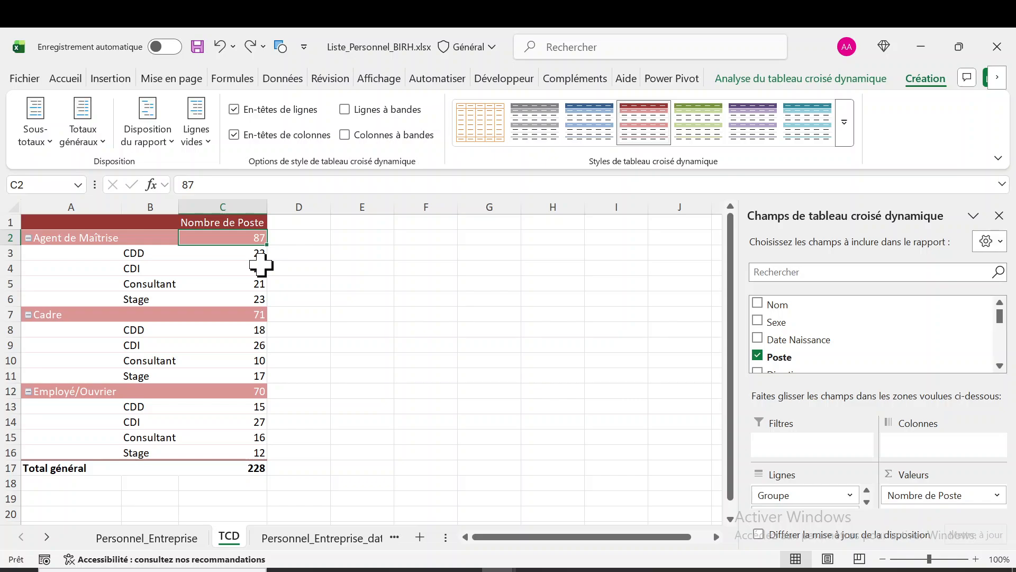
Set the pivot table's report layout to tabular form and check the Agent de Maîtrise subtotal below its group
{"action": "left_click", "coordinate": [157, 149]}
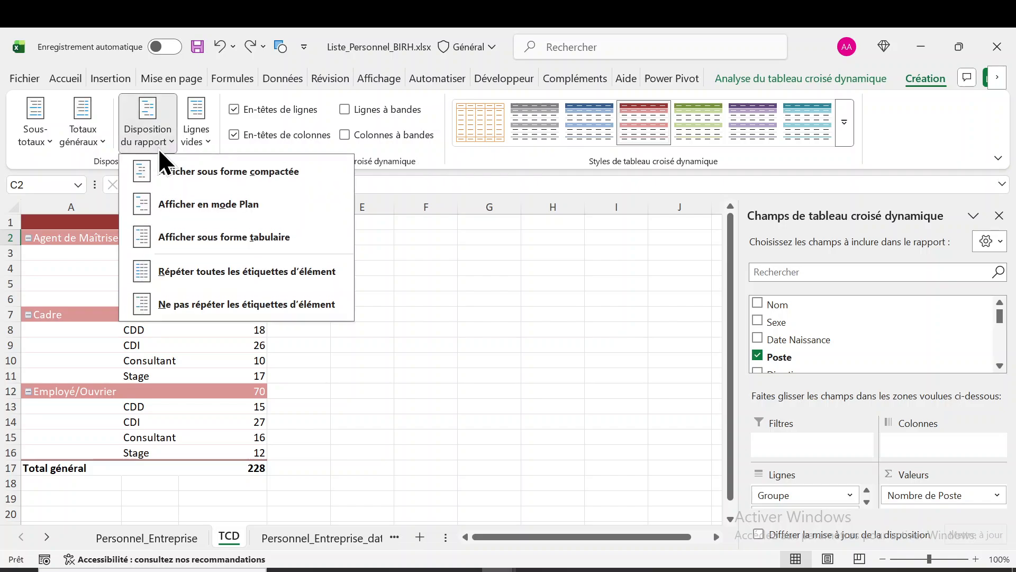
{"action": "left_click", "coordinate": [201, 236]}
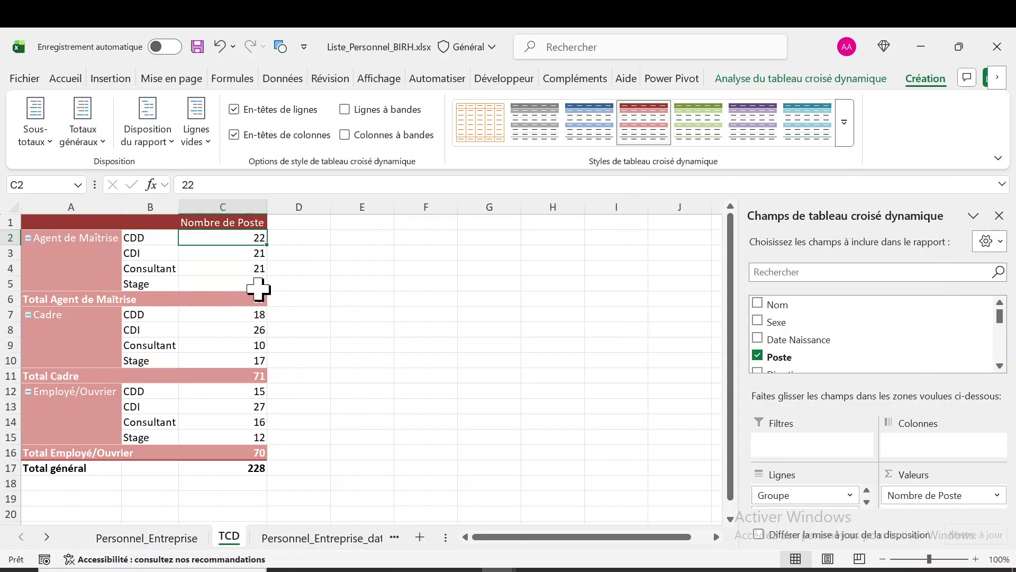
{"action": "left_click", "coordinate": [259, 298]}
{"action": "mouse_move", "coordinate": [259, 299]}
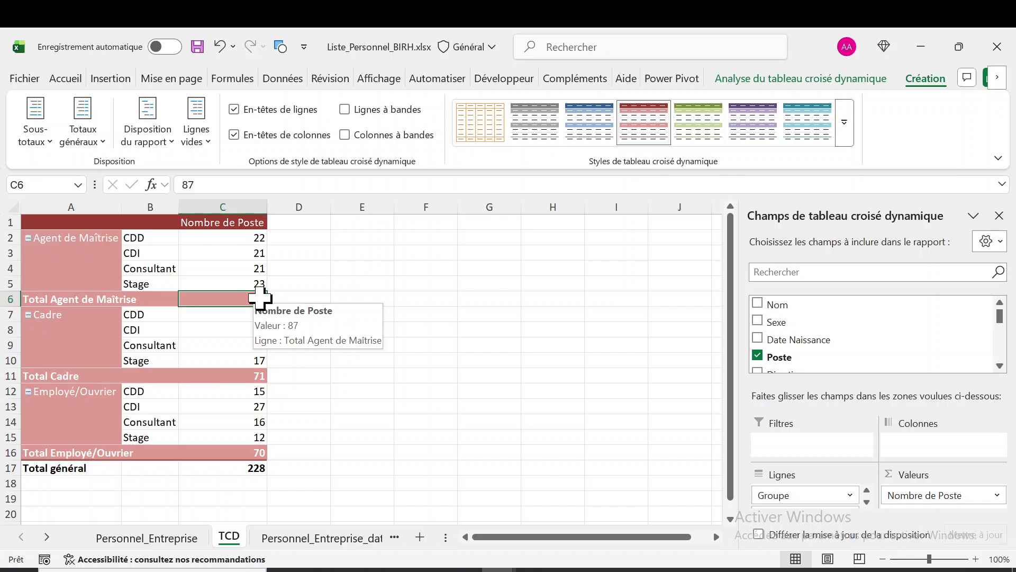
Examine the subtotal rows for Cadre and Employé/Ouvrier and the Total général row in the tabular pivot table
{"action": "left_click", "coordinate": [71, 380]}
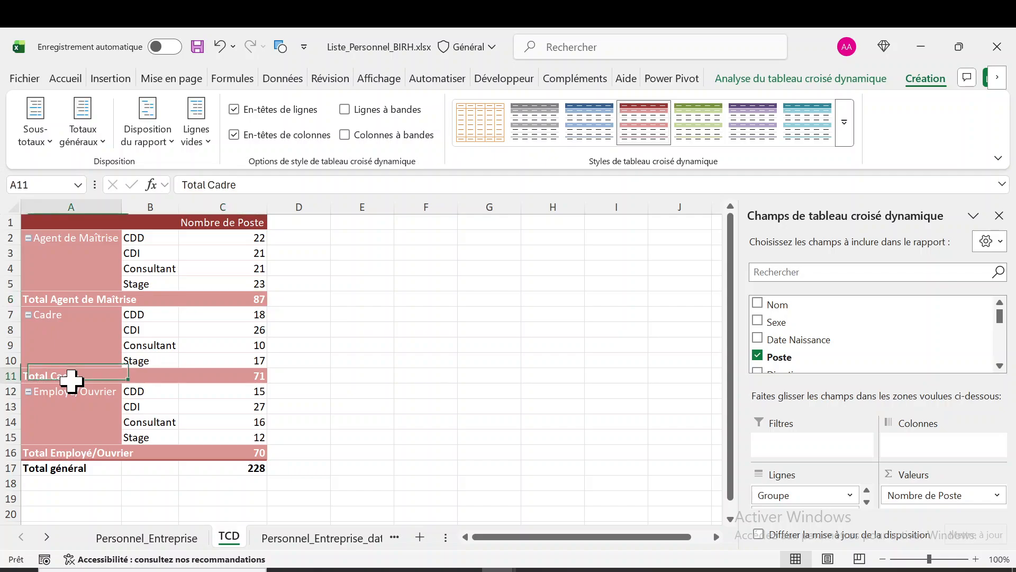
{"action": "left_click", "coordinate": [101, 453]}
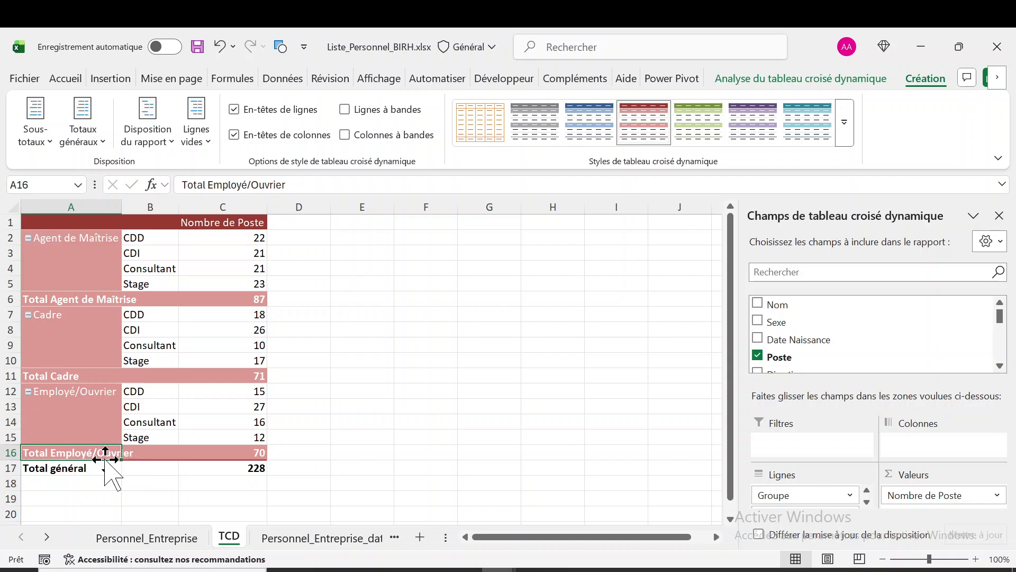
{"action": "left_click", "coordinate": [99, 467]}
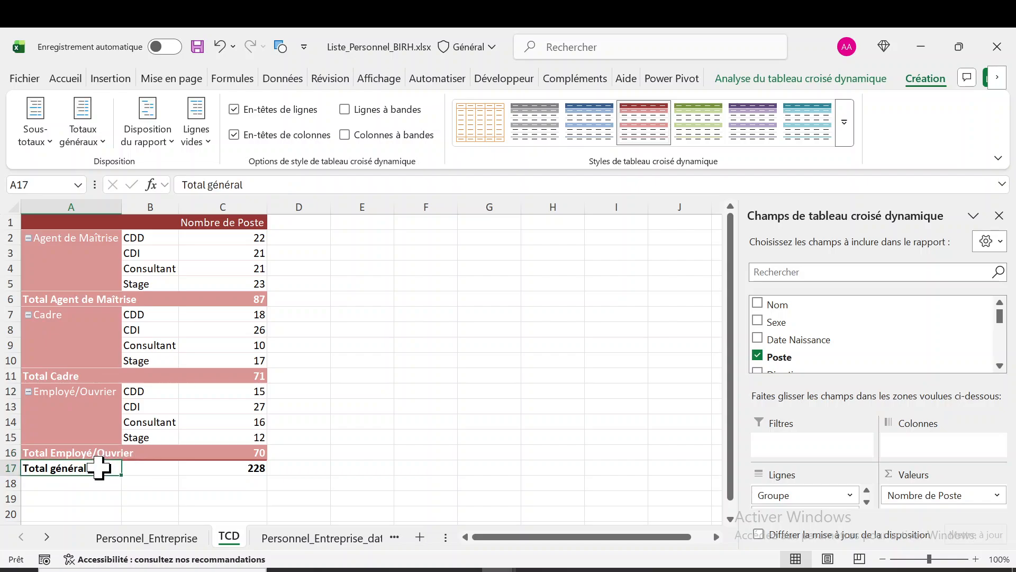
{"action": "left_click", "coordinate": [244, 468]}
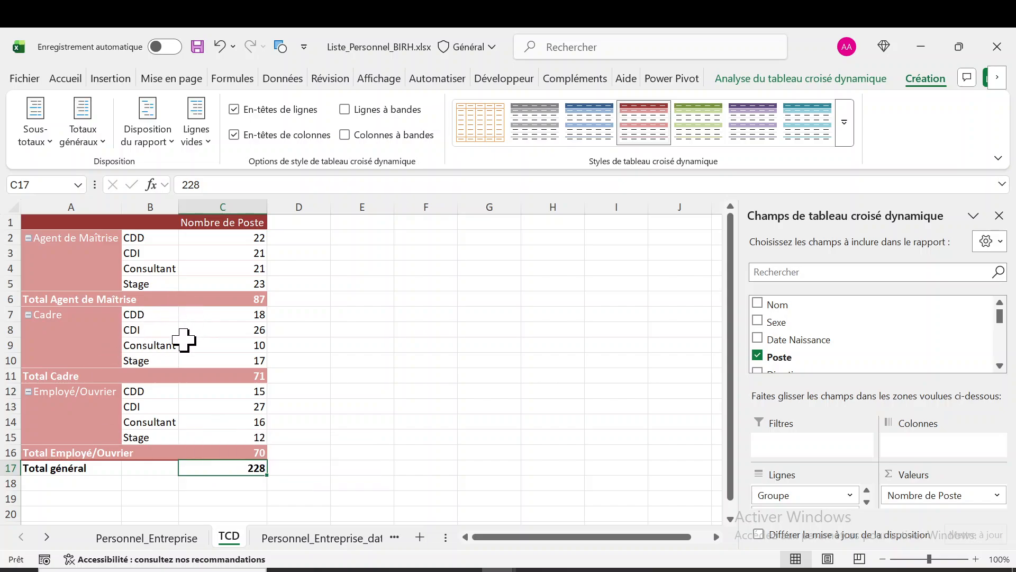
Set the pivot table's report layout to repeat all item labels, so each row carries its Groupe name
{"action": "mouse_move", "coordinate": [184, 339]}
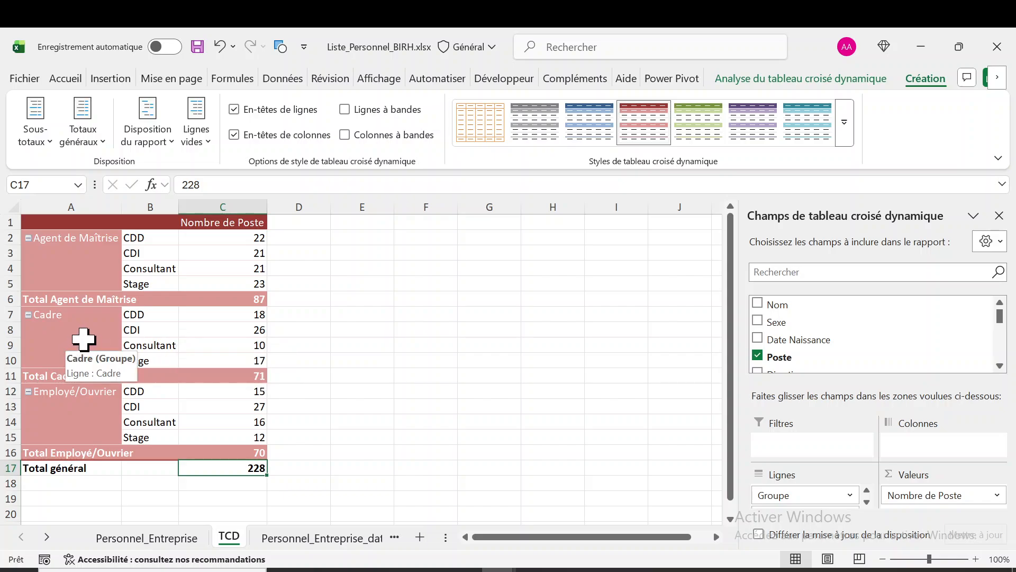
{"action": "left_click", "coordinate": [174, 138]}
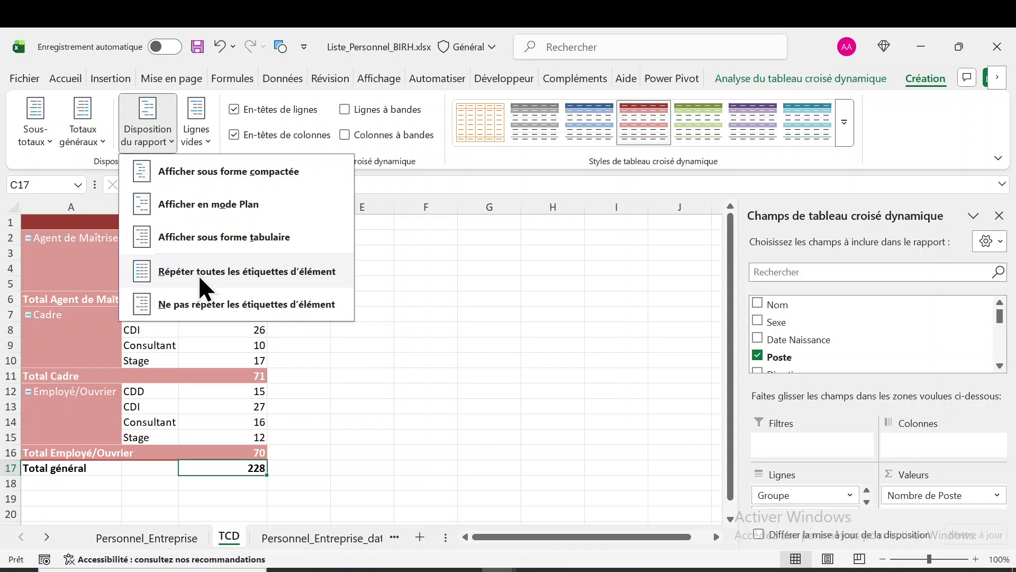
{"action": "left_click", "coordinate": [94, 253]}
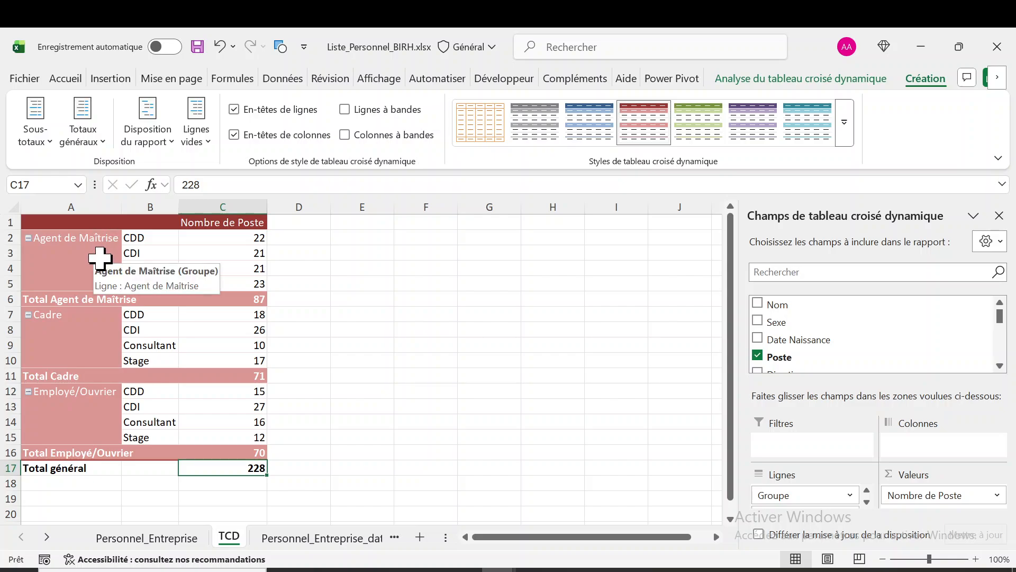
{"action": "left_click", "coordinate": [173, 141]}
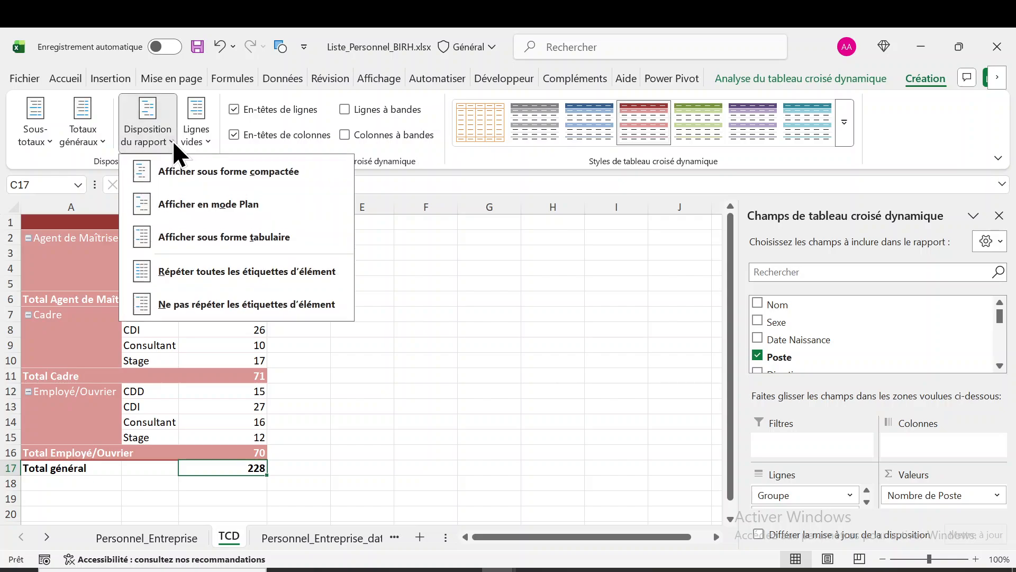
{"action": "left_click", "coordinate": [243, 274]}
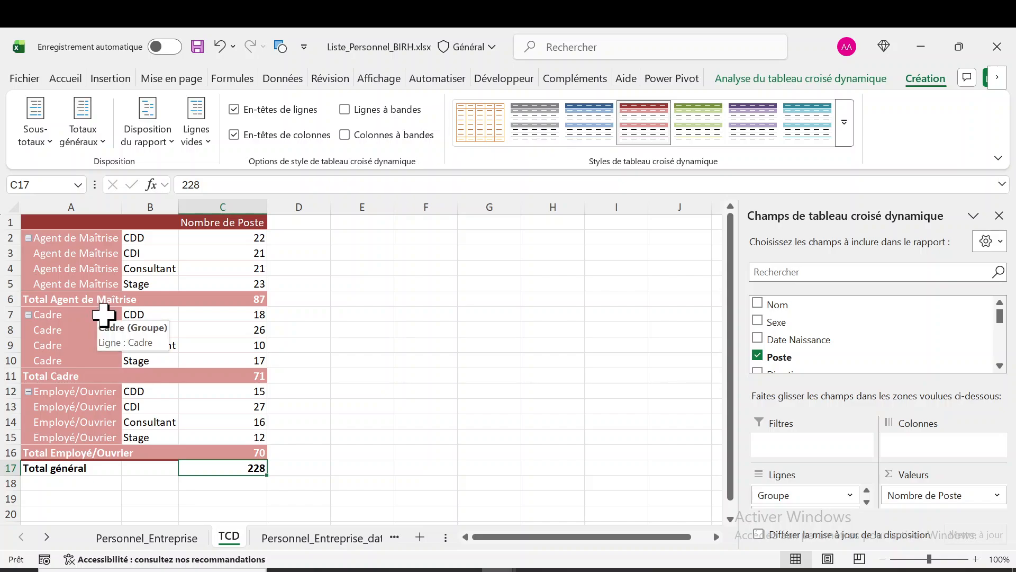
Try the layout without repeated item labels and restore the repetition of all item labels
{"action": "left_click", "coordinate": [171, 134]}
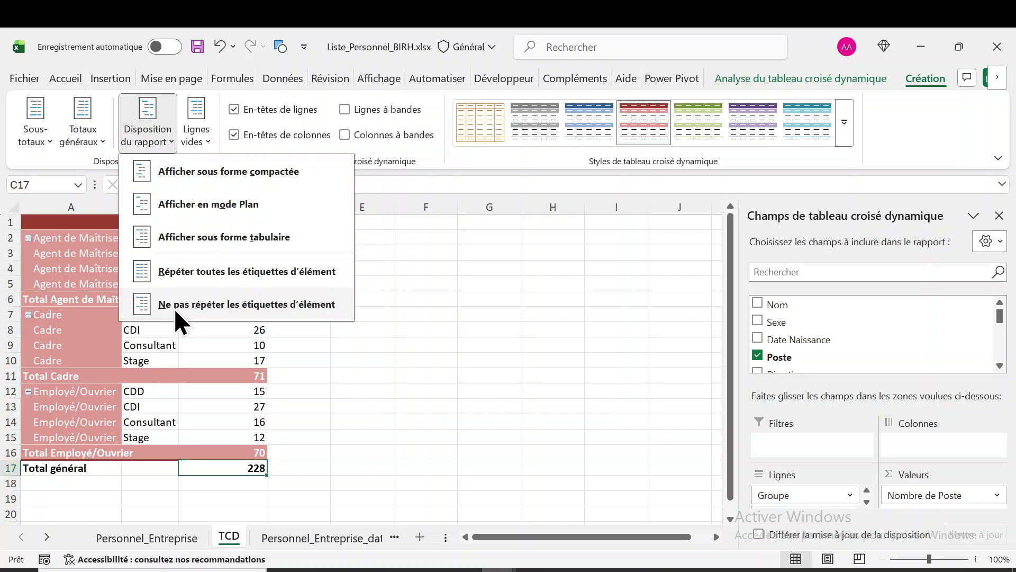
{"action": "left_click", "coordinate": [290, 303]}
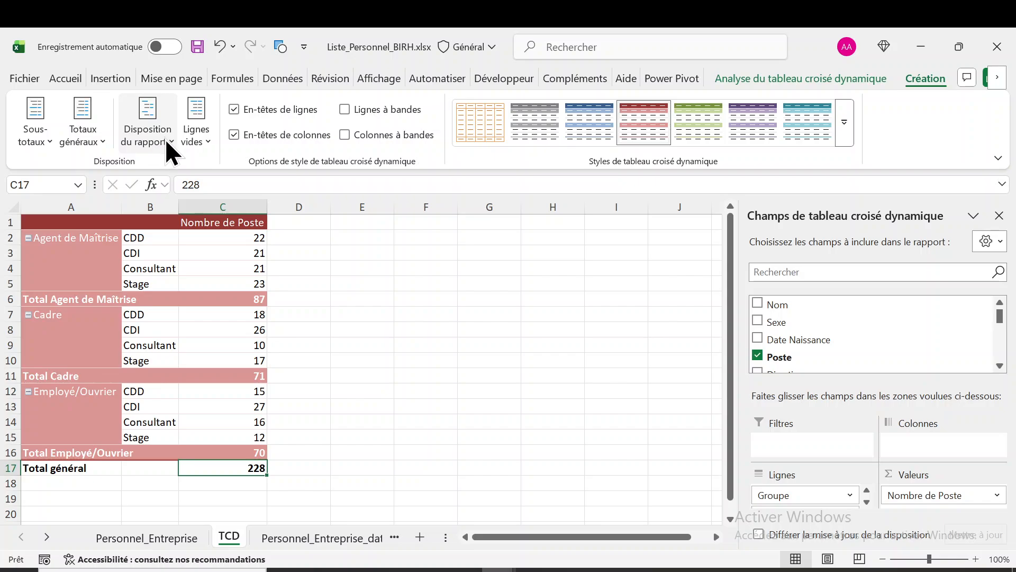
{"action": "left_click", "coordinate": [165, 138]}
{"action": "left_click", "coordinate": [215, 271]}
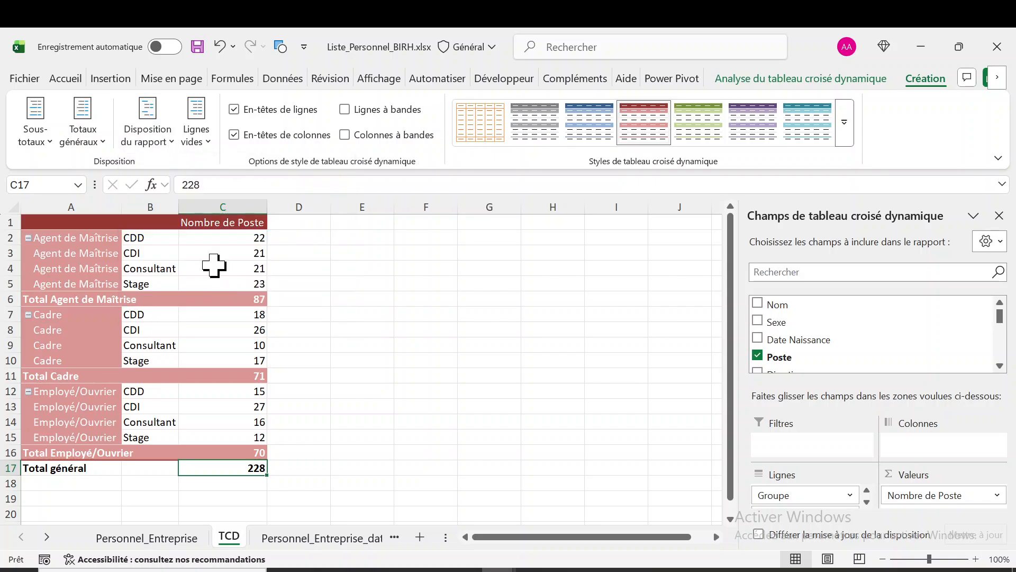
{"action": "left_click", "coordinate": [163, 142]}
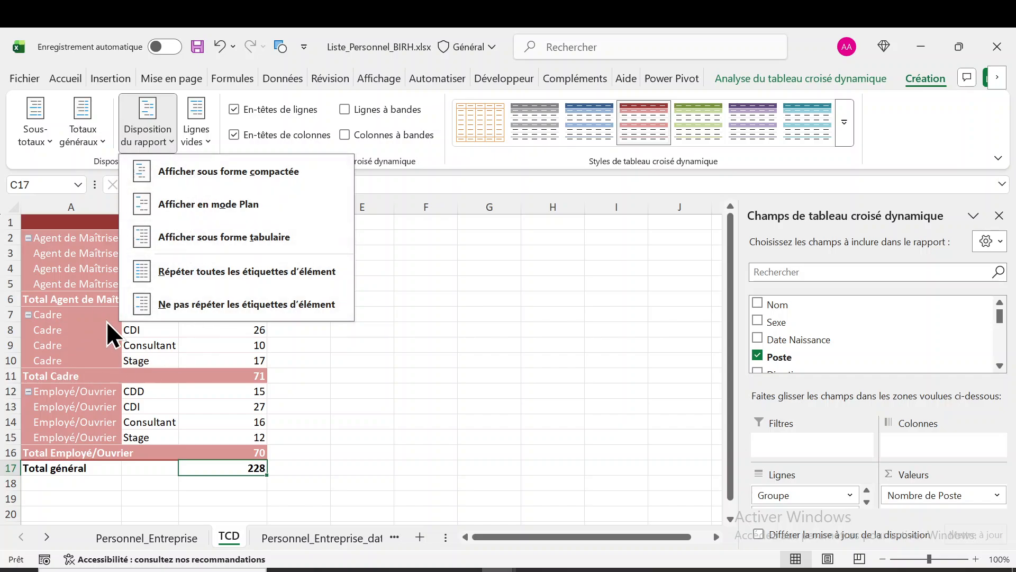
{"action": "left_click", "coordinate": [80, 329]}
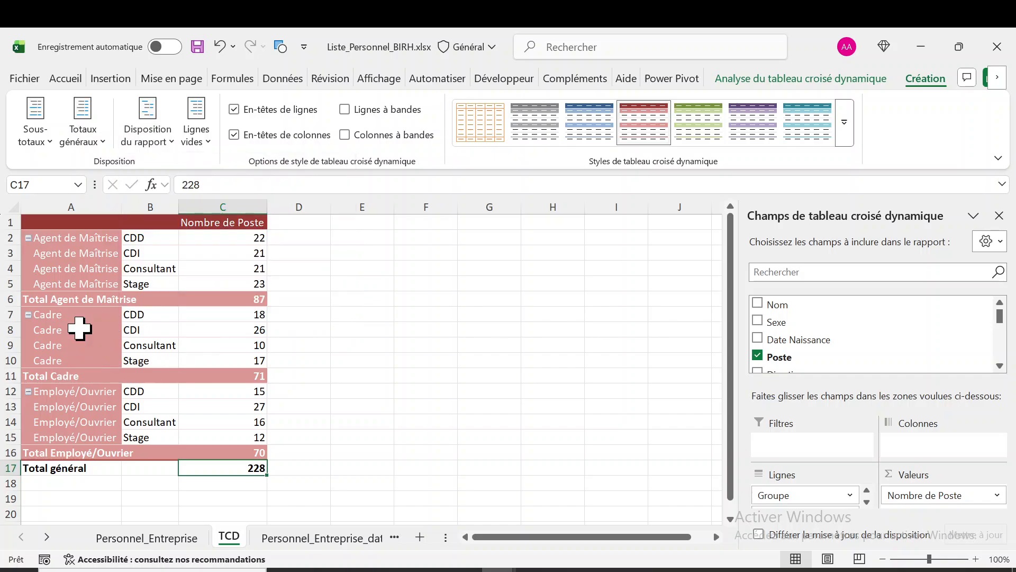
Turn off the pivot table's grand totals for rows and columns and check the row below Total Employé/Ouvrier
{"action": "left_click", "coordinate": [105, 142]}
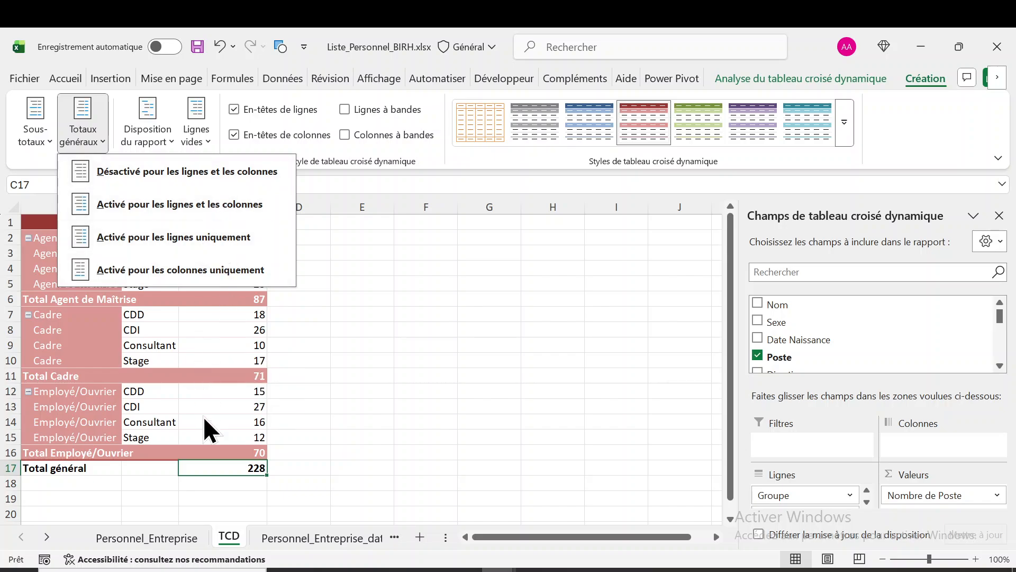
{"action": "left_click", "coordinate": [152, 469]}
{"action": "left_click", "coordinate": [152, 467]}
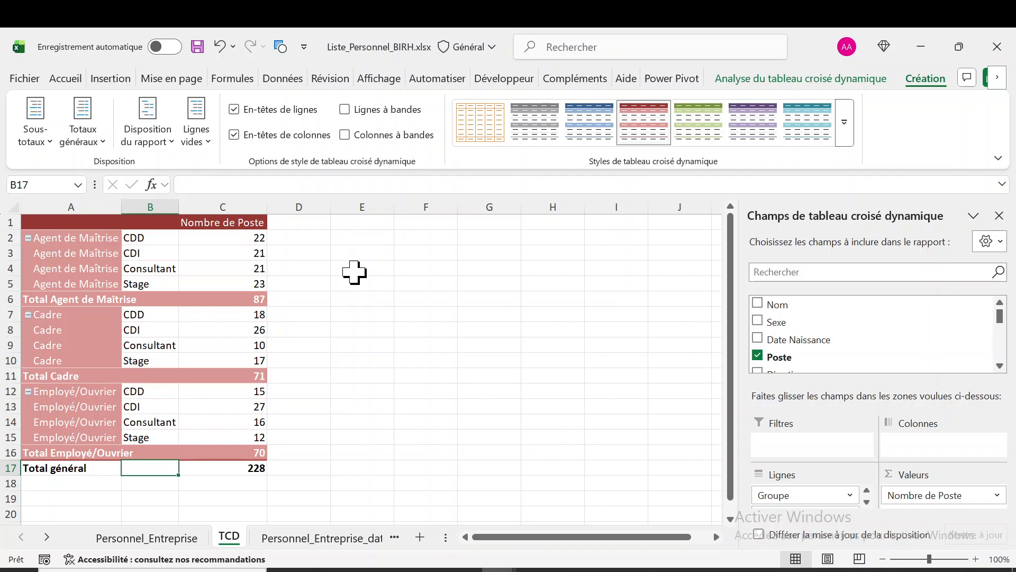
{"action": "left_click", "coordinate": [169, 145]}
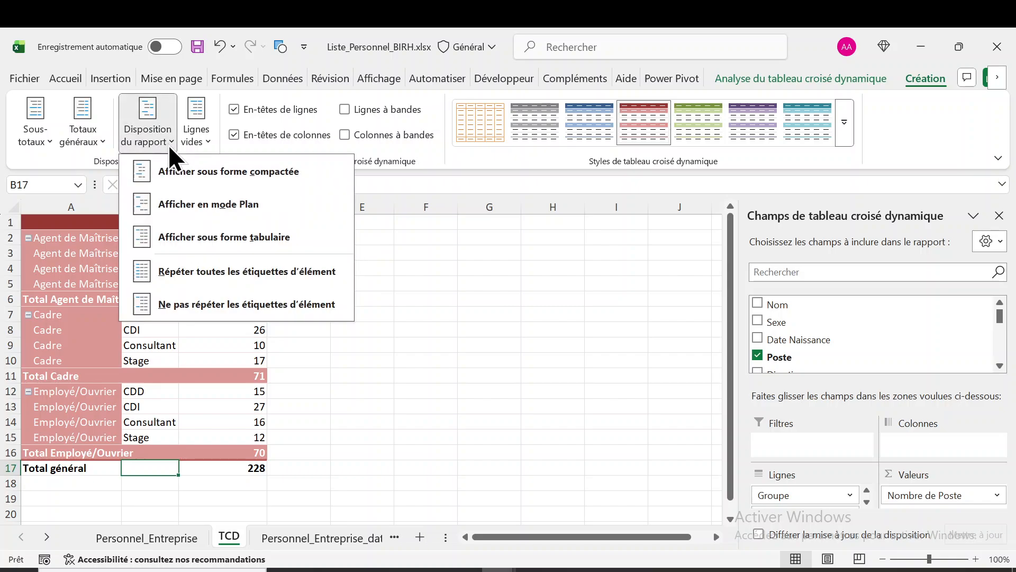
{"action": "left_click", "coordinate": [110, 147]}
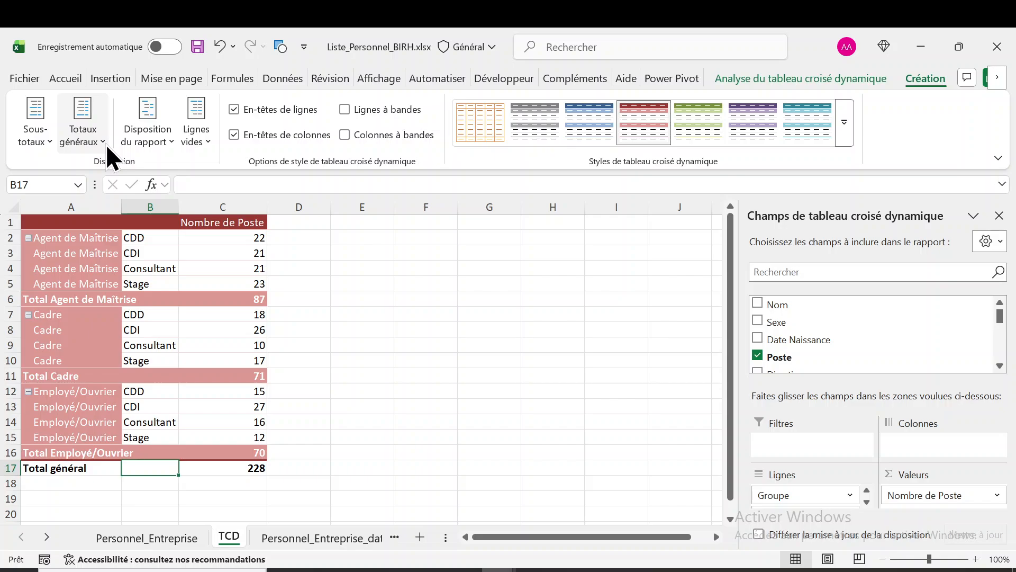
{"action": "left_click", "coordinate": [106, 144]}
{"action": "left_click", "coordinate": [173, 179]}
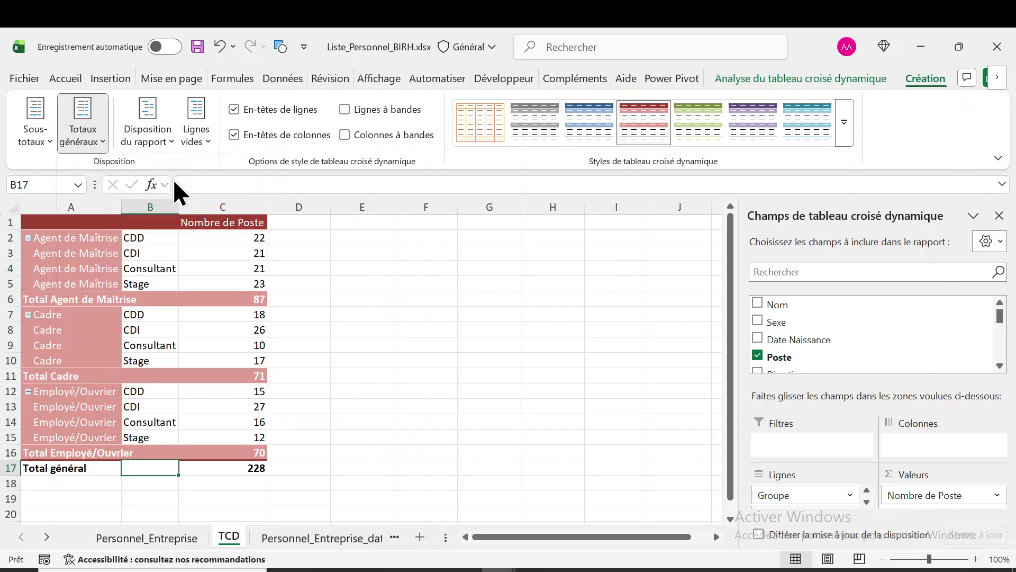
{"action": "left_click", "coordinate": [211, 466]}
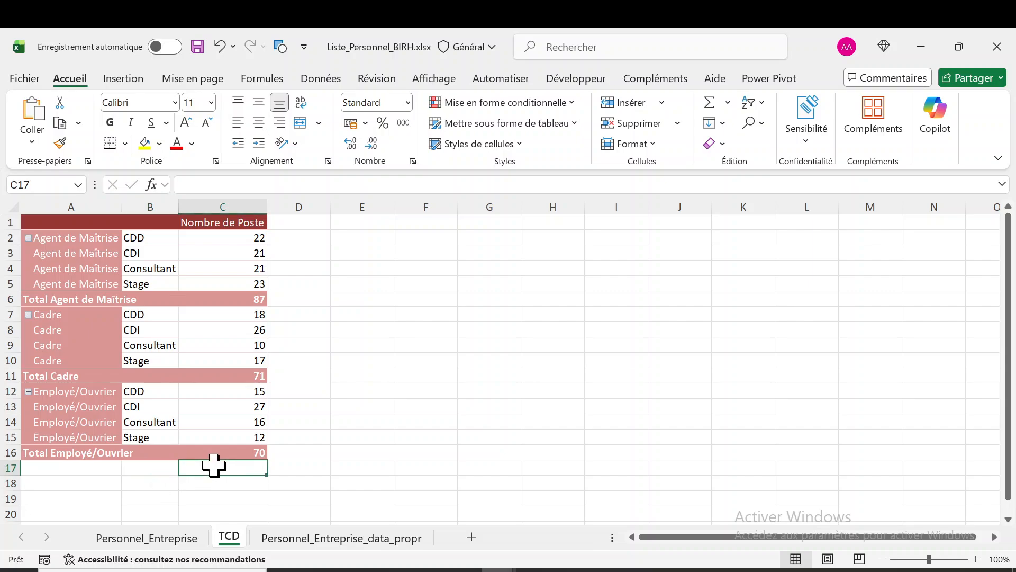
Turn the pivot table's grand totals back on for both rows and columns
{"action": "left_click", "coordinate": [206, 329]}
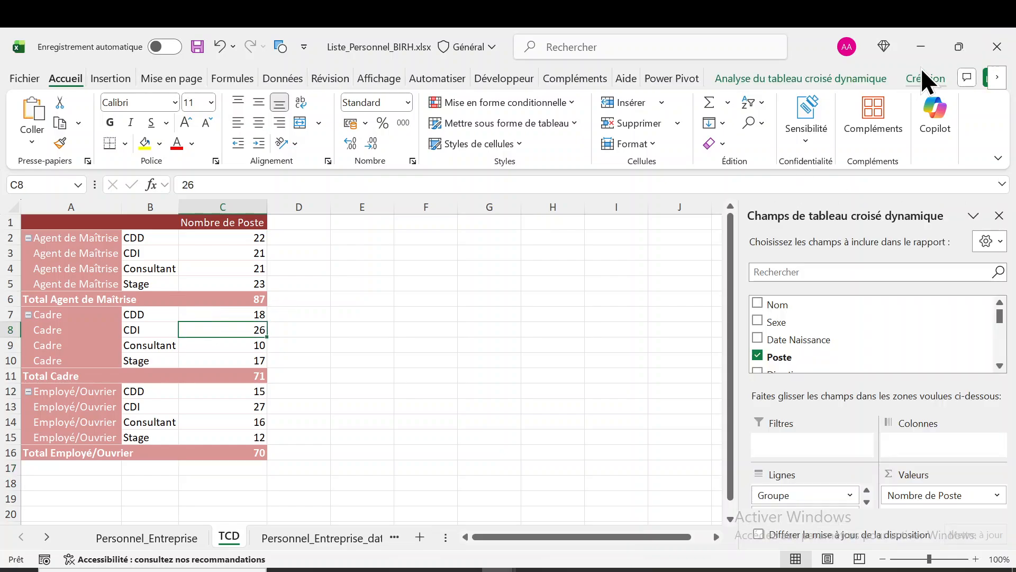
{"action": "left_click", "coordinate": [921, 79]}
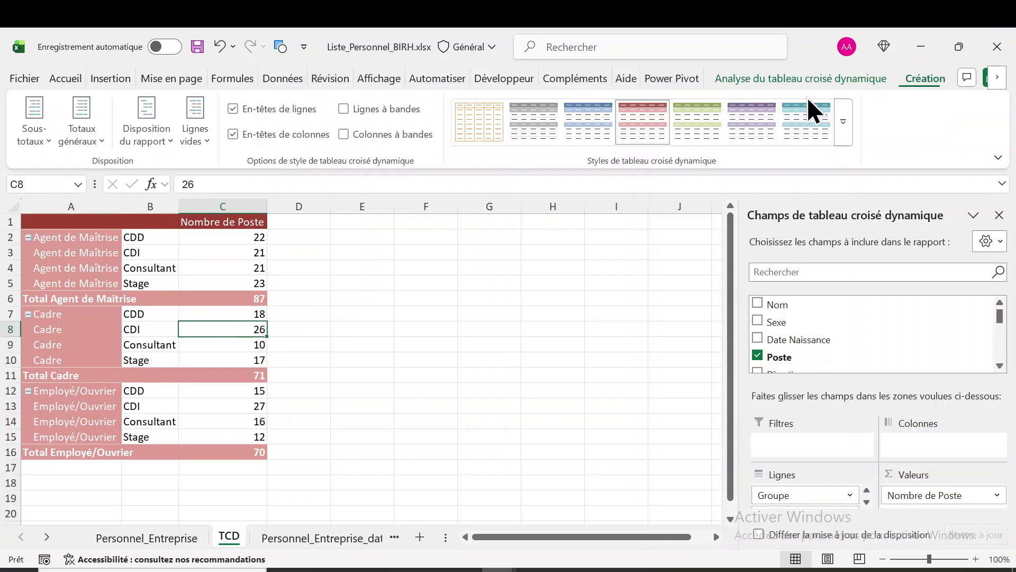
{"action": "left_click", "coordinate": [98, 148]}
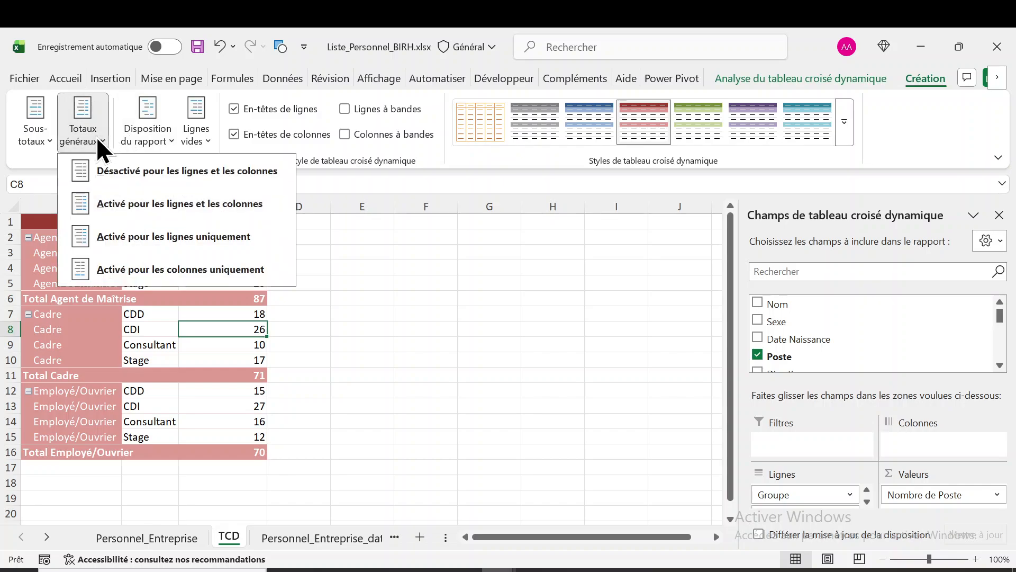
{"action": "left_click", "coordinate": [152, 208]}
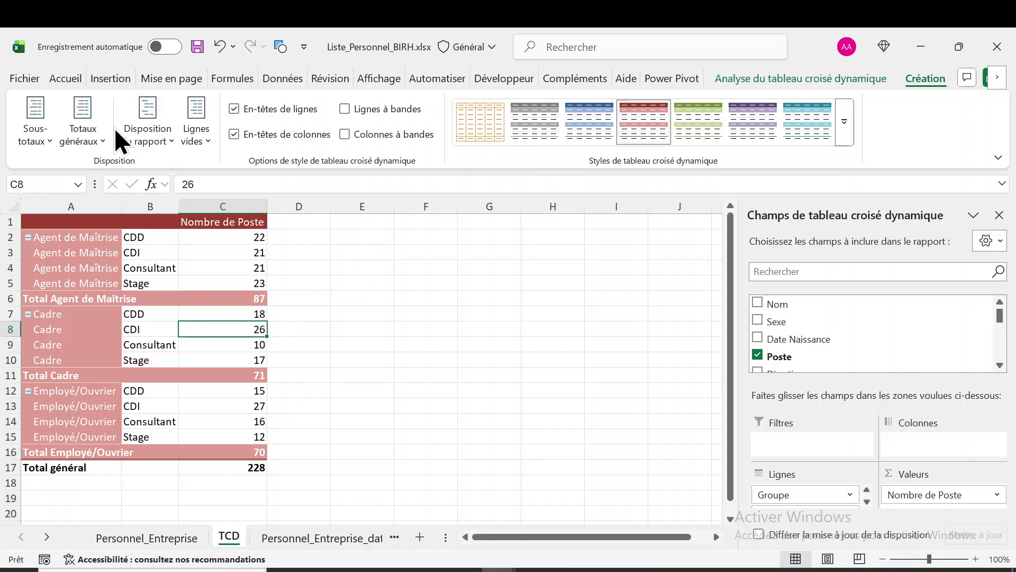
Try showing the pivot table's grand totals for rows only, and set them to columns only
{"action": "left_click", "coordinate": [102, 141]}
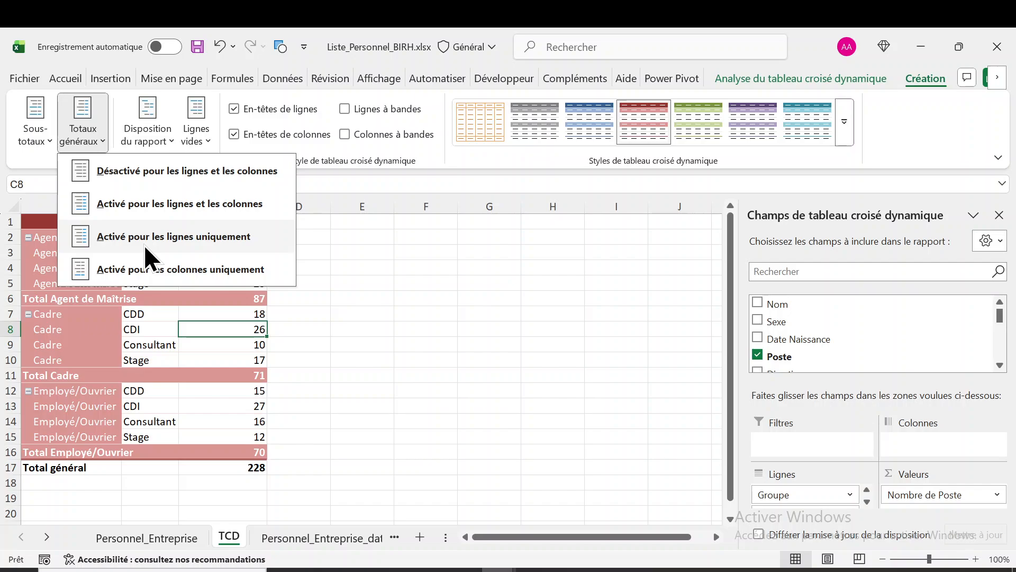
{"action": "left_click", "coordinate": [181, 243]}
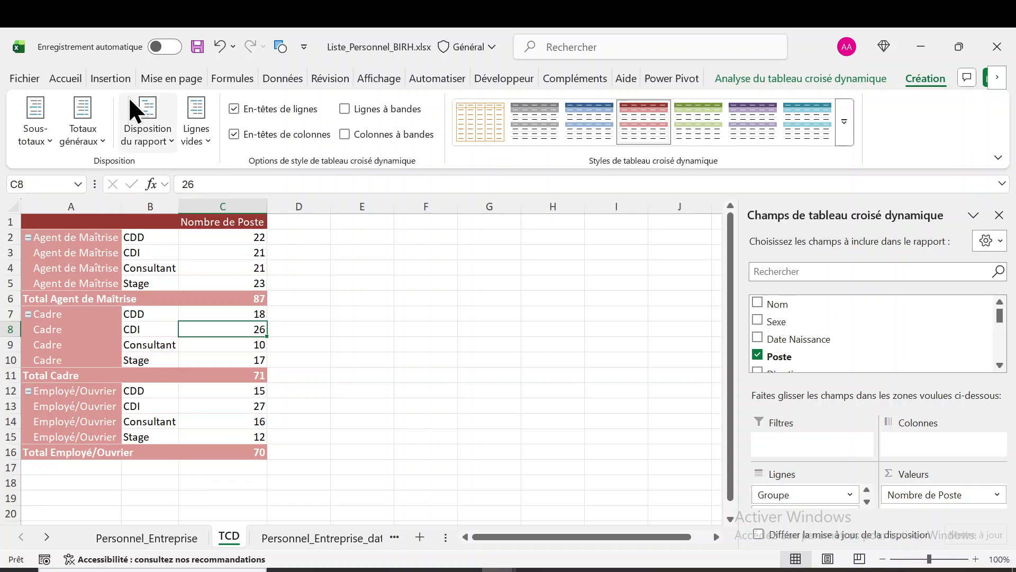
{"action": "left_click", "coordinate": [106, 144]}
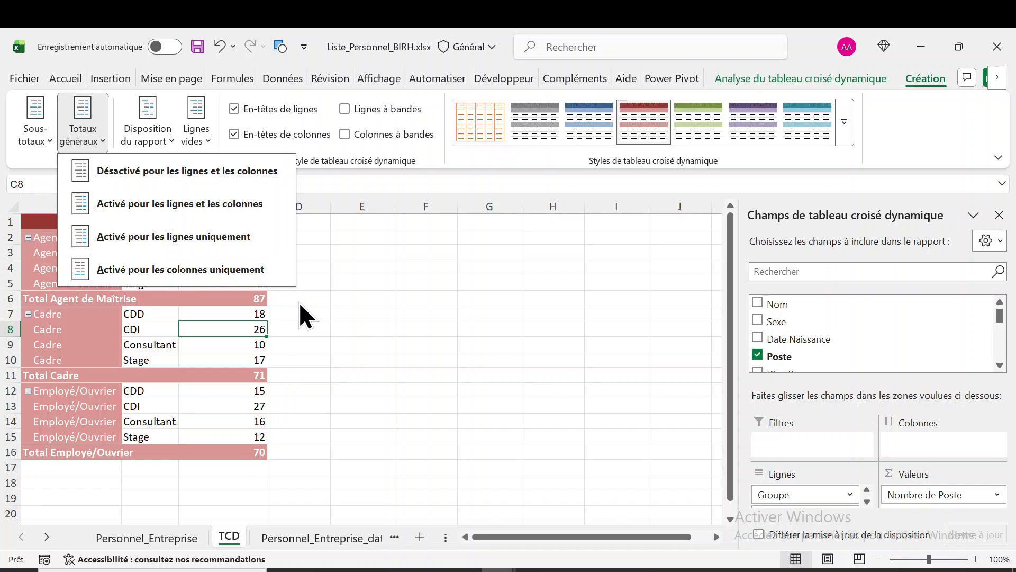
{"action": "left_click", "coordinate": [149, 270]}
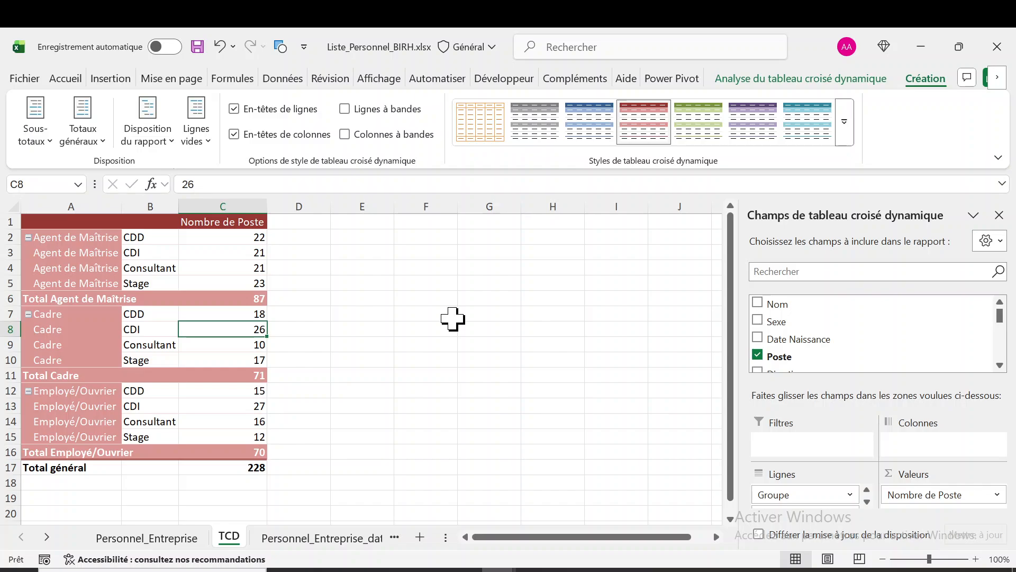
Review the pivot table's grand total and subtotal display options and examine the subtotals of the three groups
{"action": "left_click", "coordinate": [169, 140]}
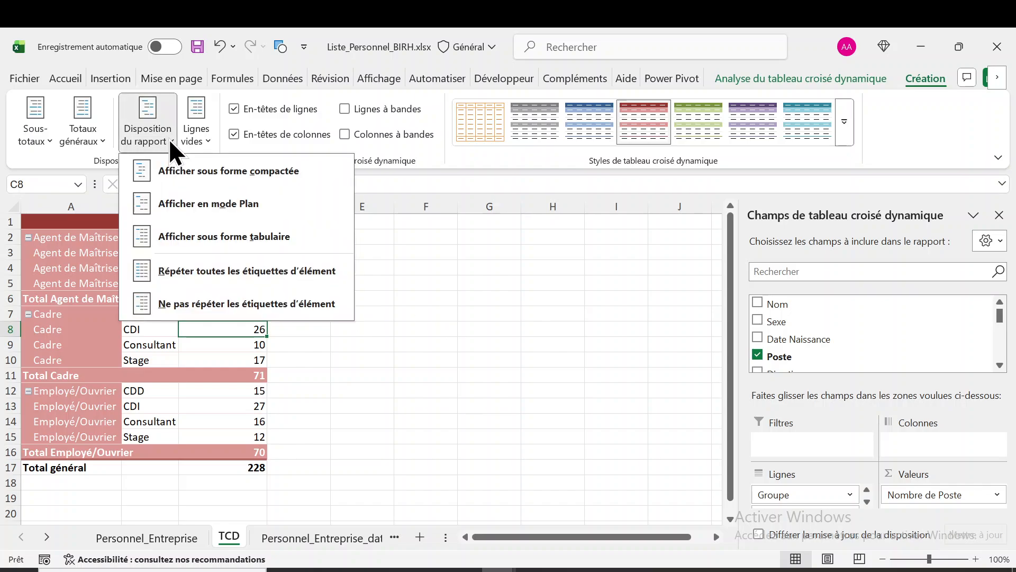
{"action": "left_click", "coordinate": [96, 142]}
{"action": "left_click", "coordinate": [97, 142]}
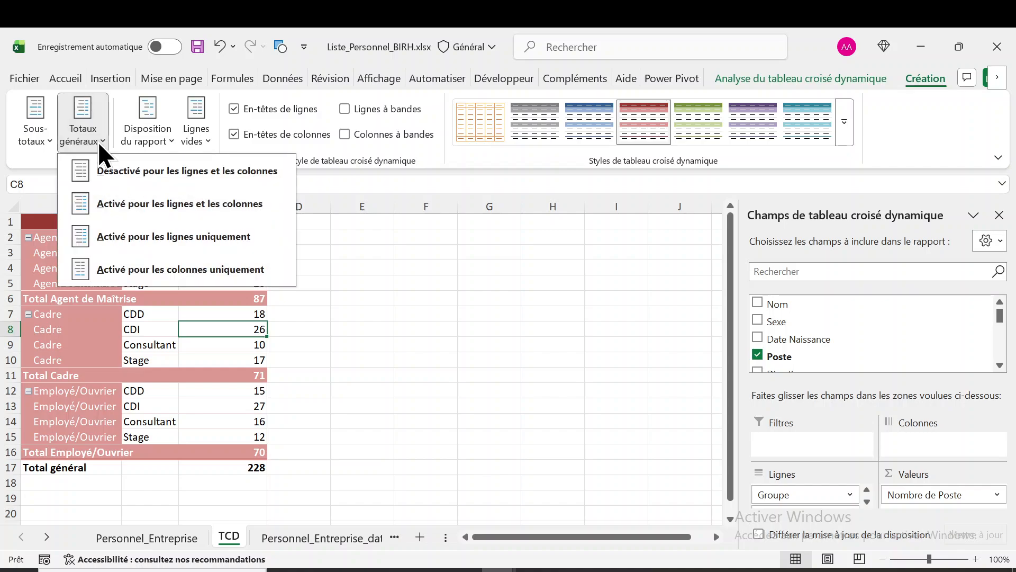
{"action": "left_click", "coordinate": [50, 138]}
{"action": "left_click", "coordinate": [50, 137]}
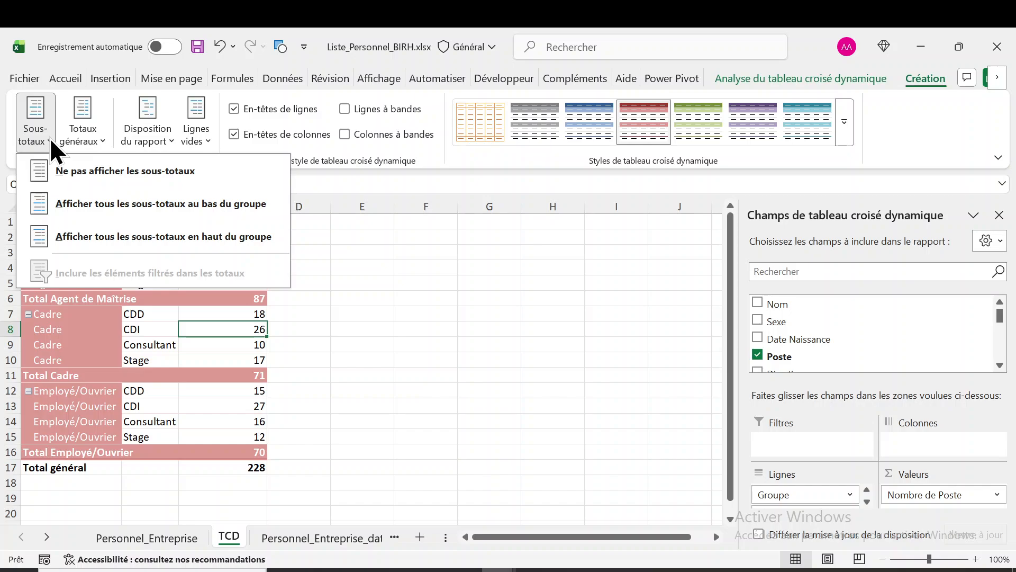
{"action": "left_click", "coordinate": [106, 300]}
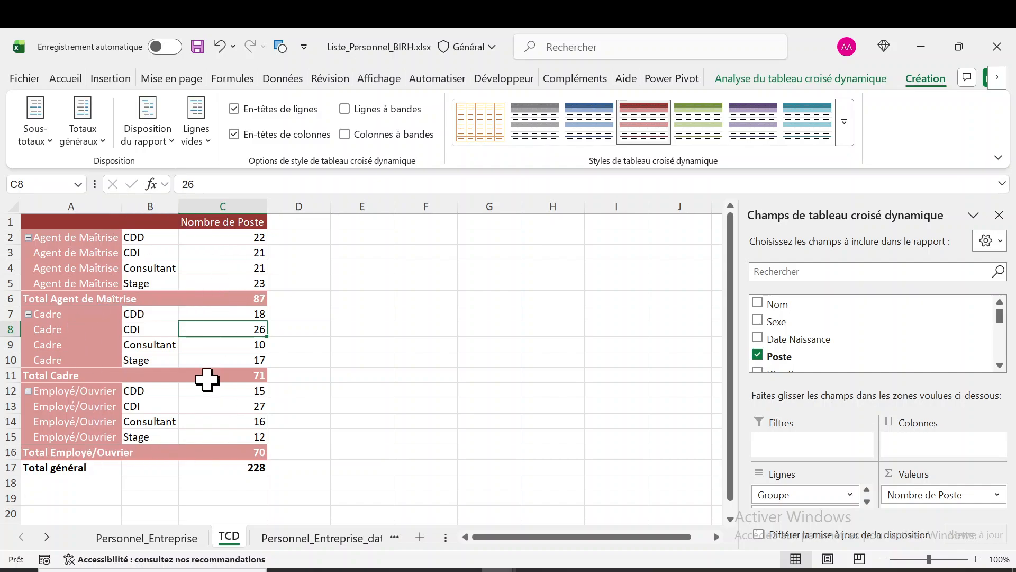
{"action": "left_click", "coordinate": [256, 450]}
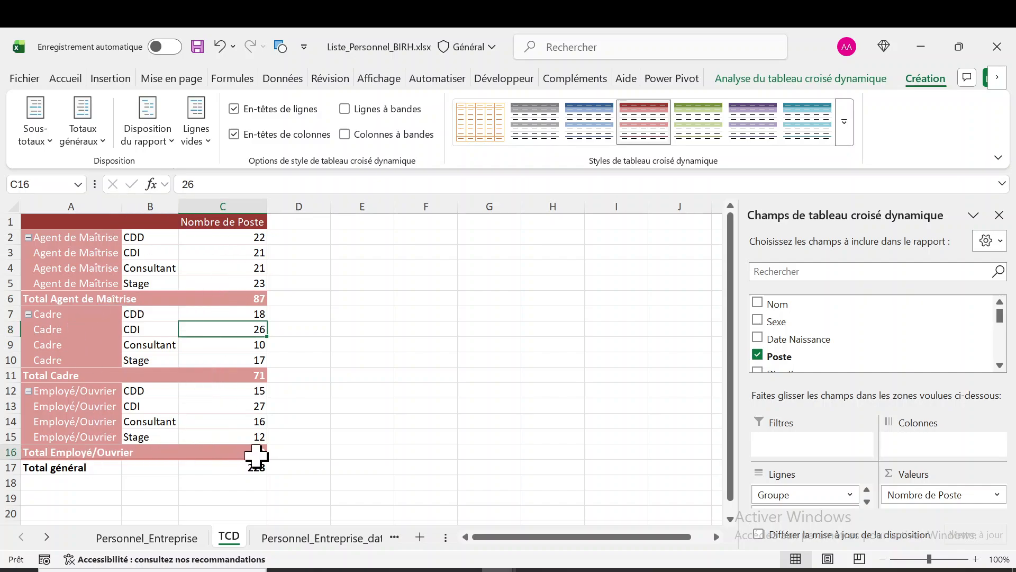
{"action": "left_click", "coordinate": [243, 381]}
{"action": "left_click", "coordinate": [238, 298]}
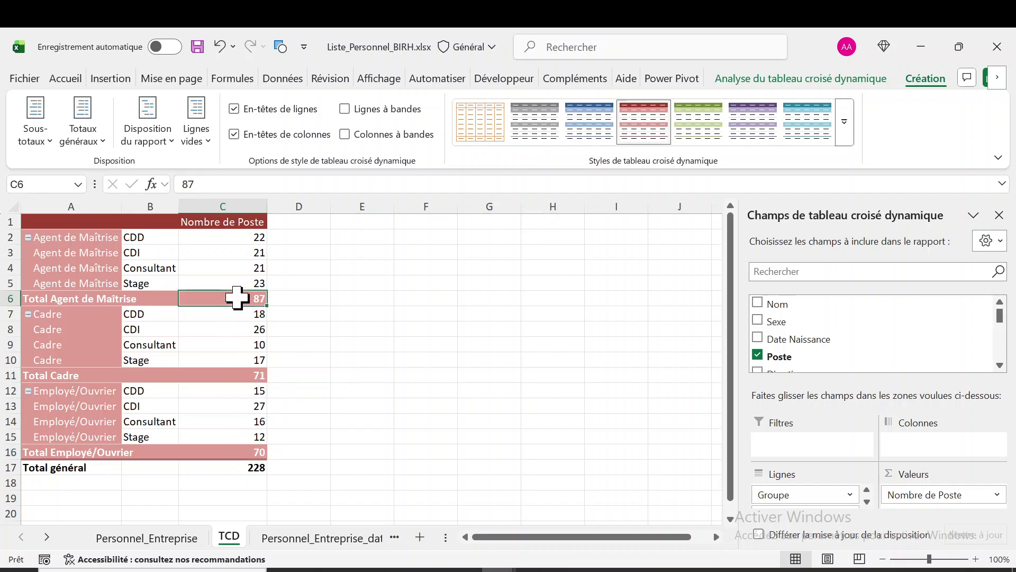
{"action": "left_click", "coordinate": [50, 142]}
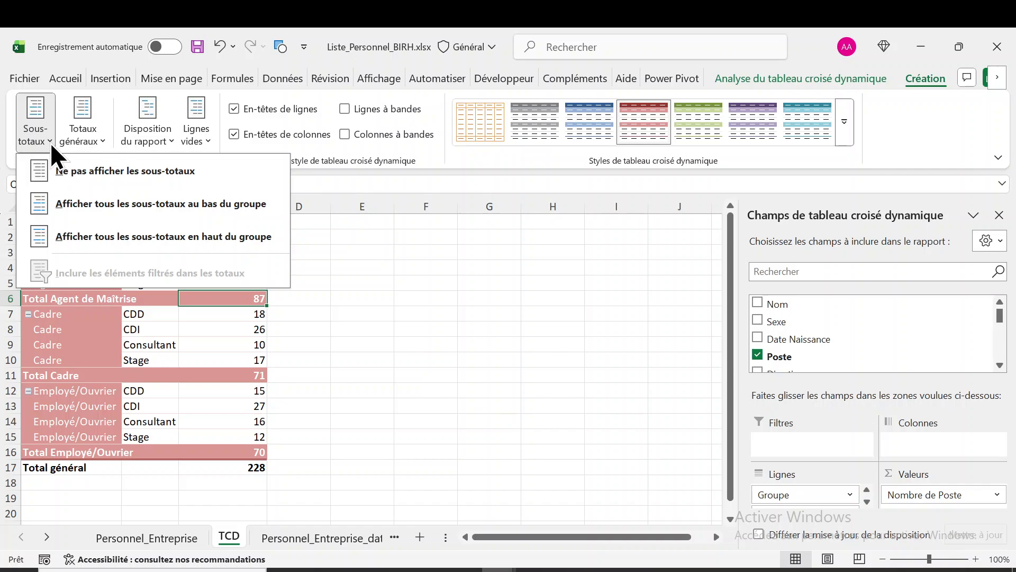
{"action": "left_click", "coordinate": [735, 80]}
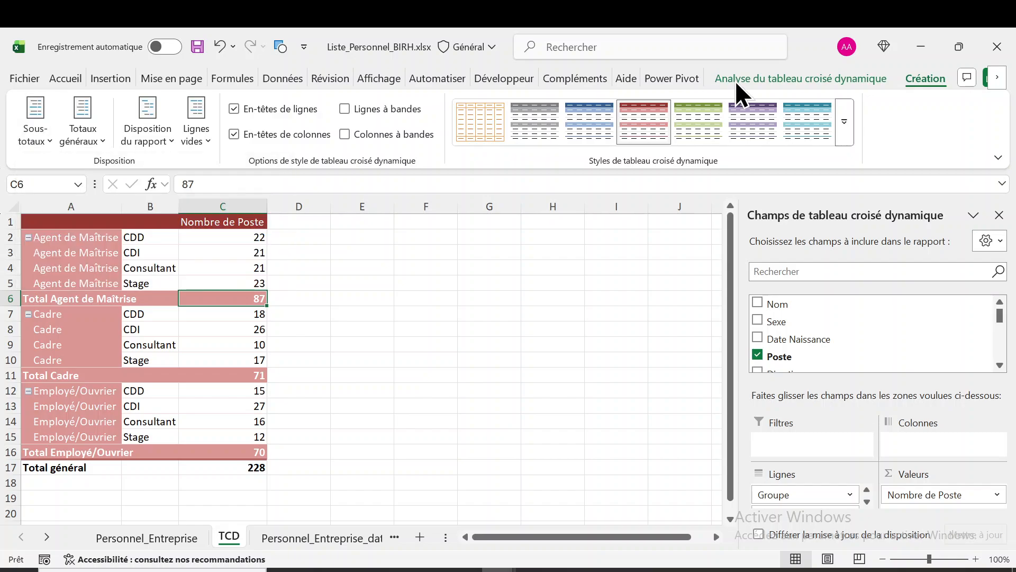
In the pivot table options, enable the display of row grand totals under totals and filters
{"action": "left_click", "coordinate": [735, 81]}
{"action": "left_click", "coordinate": [90, 141]}
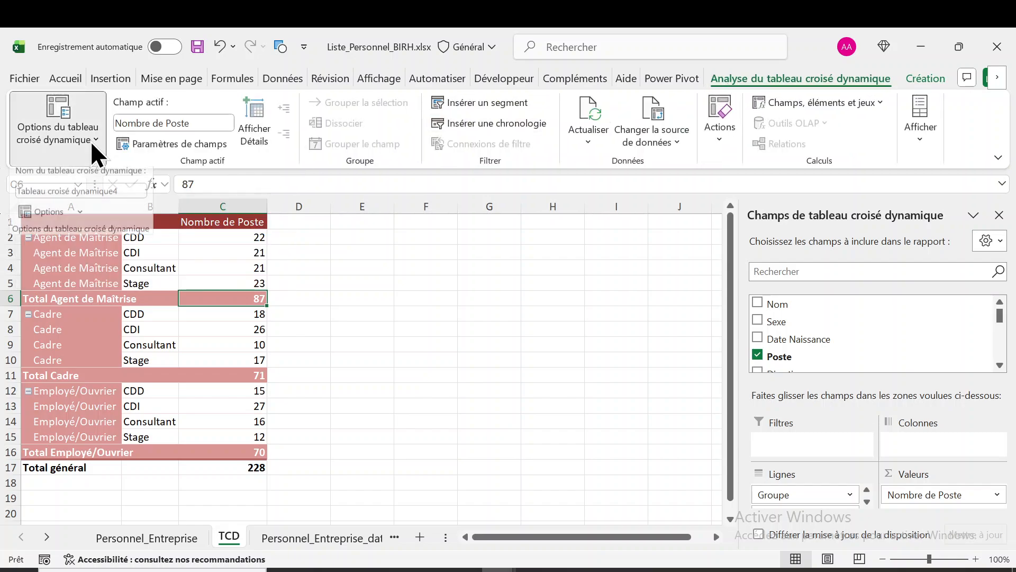
{"action": "left_click", "coordinate": [59, 217]}
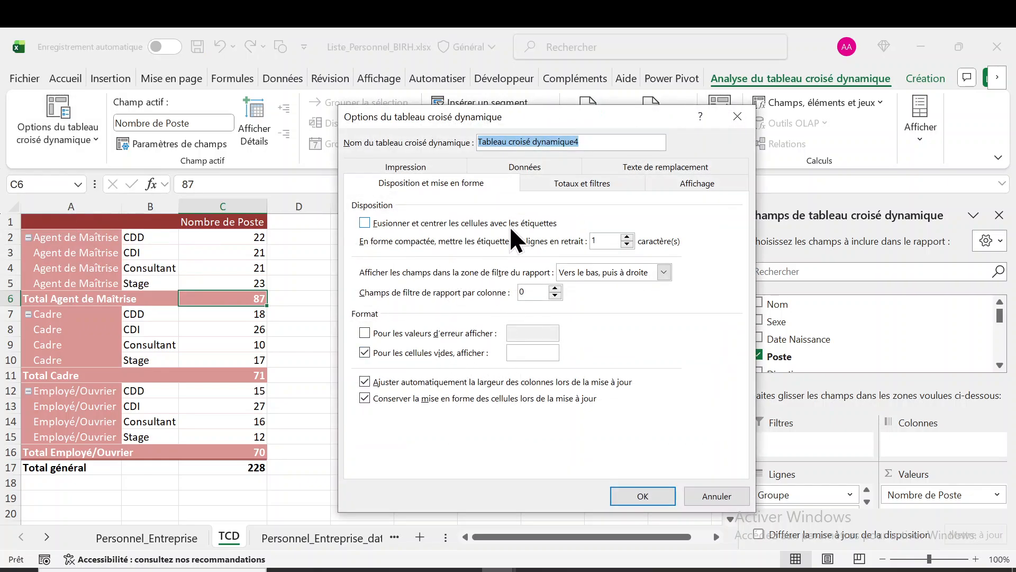
{"action": "left_click", "coordinate": [583, 187]}
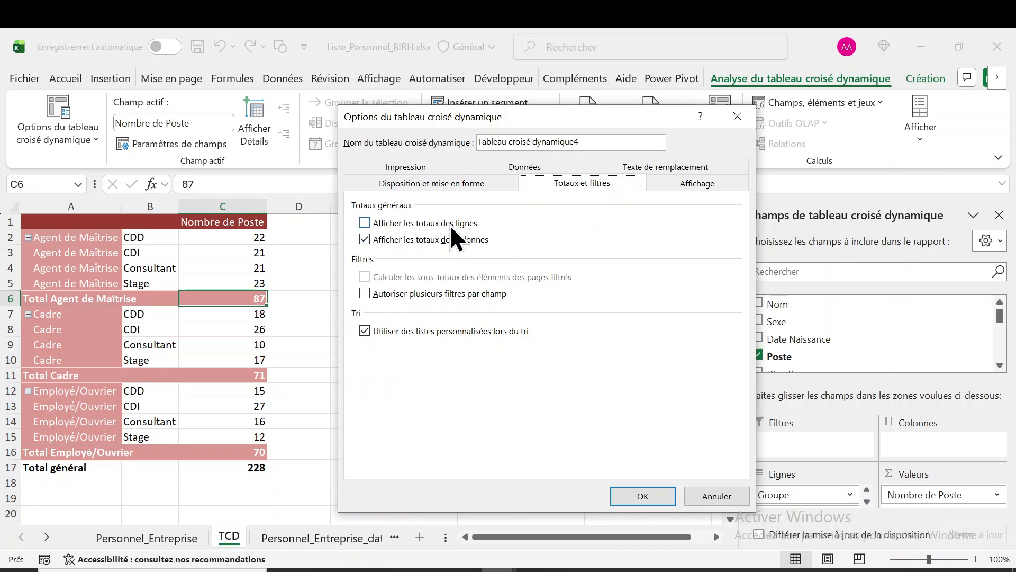
{"action": "left_click", "coordinate": [366, 220]}
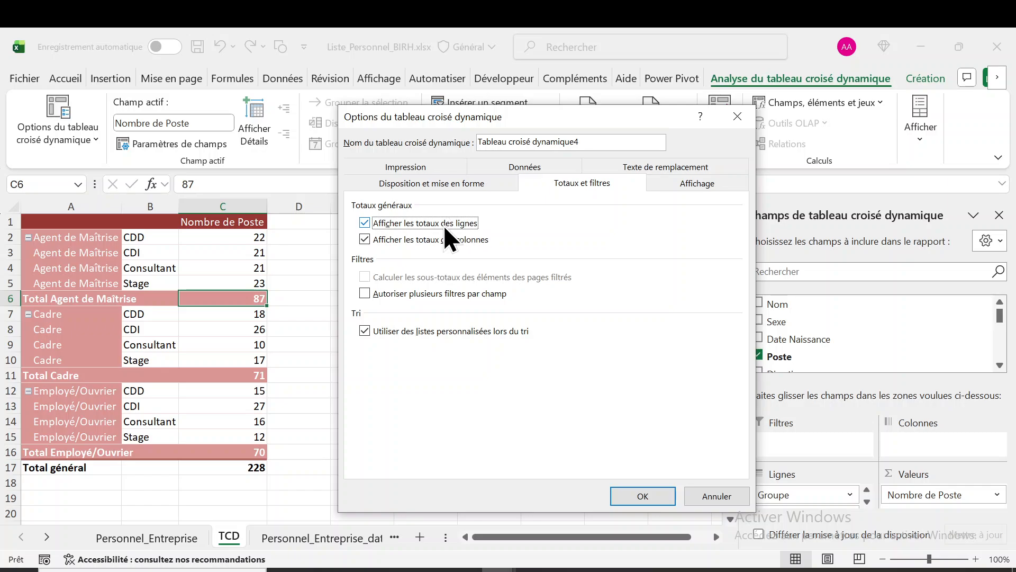
{"action": "left_click", "coordinate": [634, 492]}
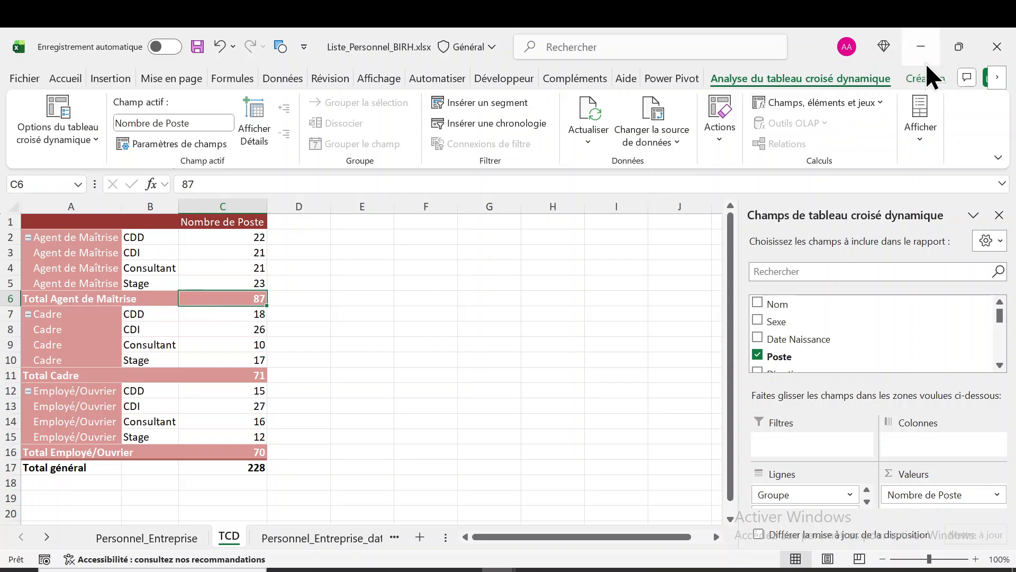
Try hiding all subtotals in the pivot table and undo that change
{"action": "left_click", "coordinate": [924, 78]}
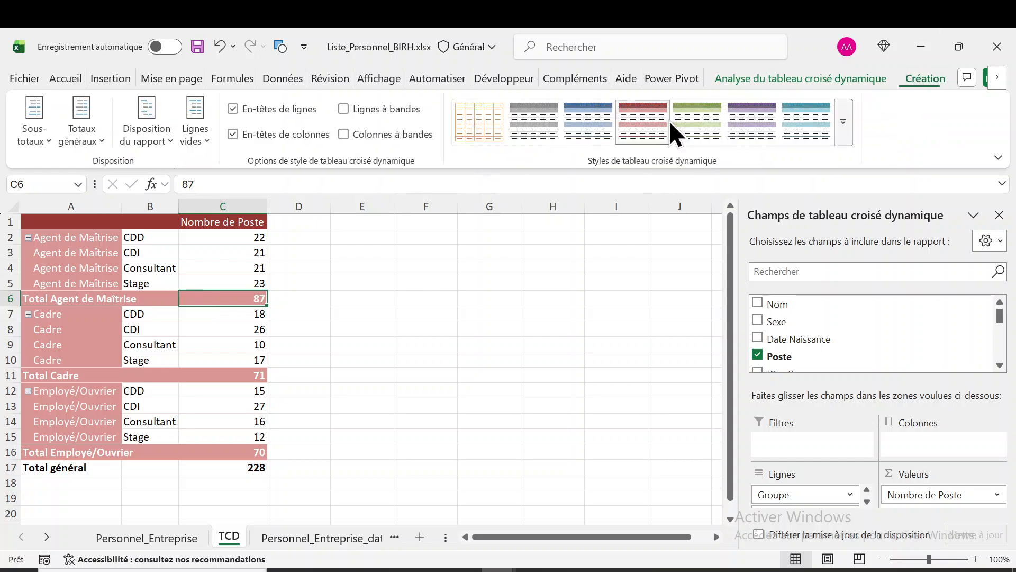
{"action": "left_click", "coordinate": [47, 139]}
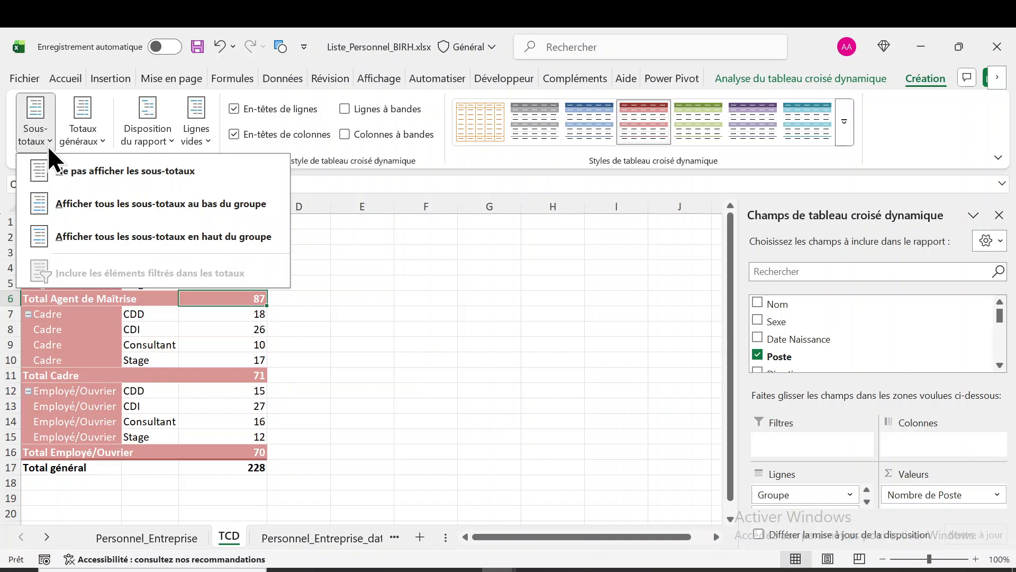
{"action": "left_click", "coordinate": [108, 171]}
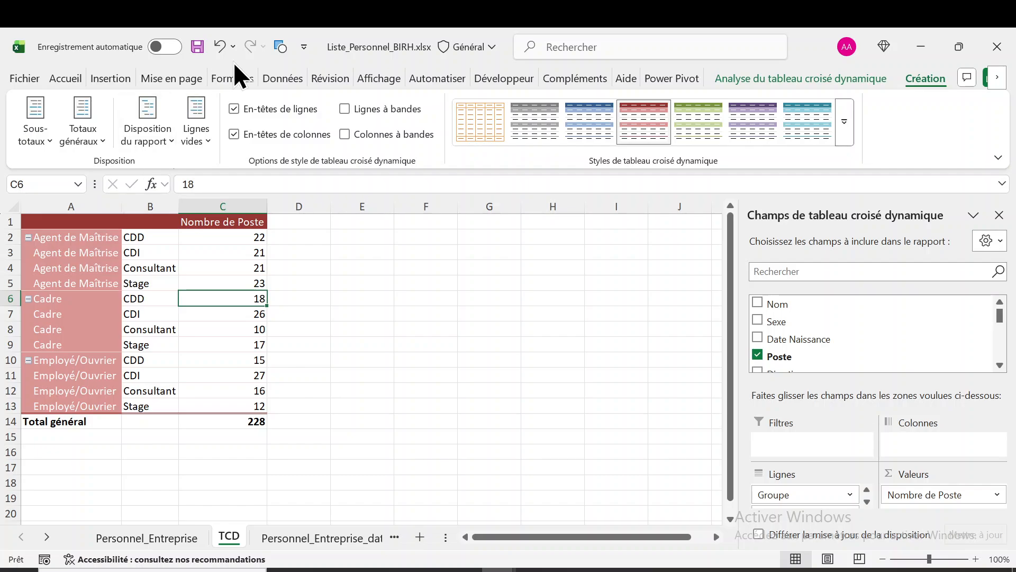
{"action": "left_click", "coordinate": [219, 47]}
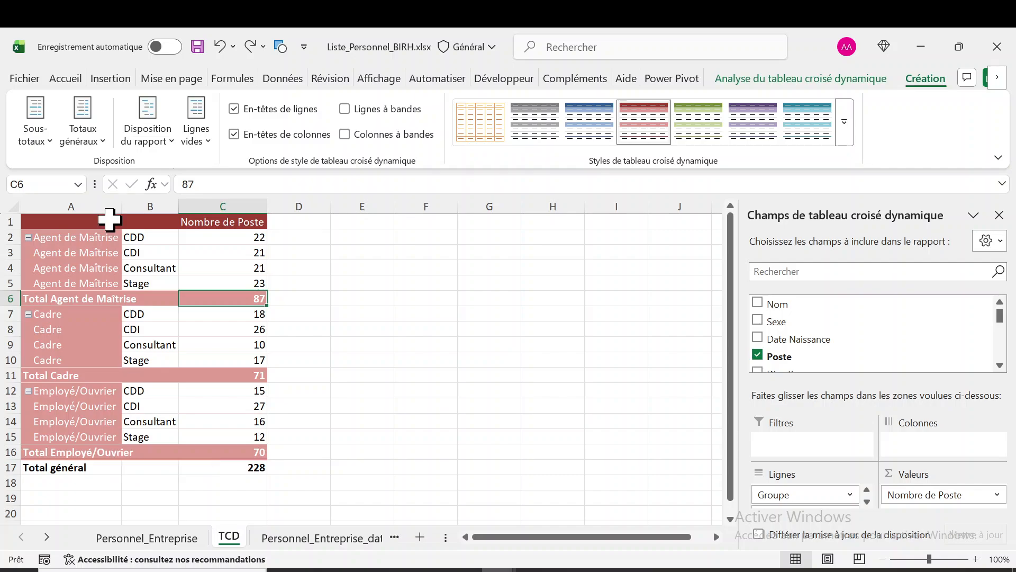
Hide the pivot table's subtotals once more and bring them back with the top-of-group option
{"action": "left_click", "coordinate": [52, 142]}
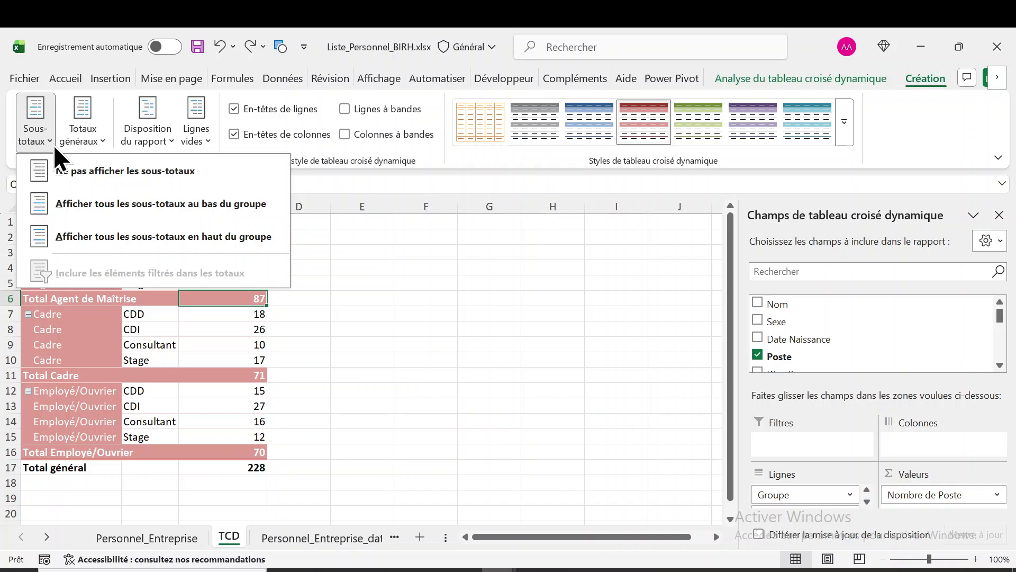
{"action": "left_click", "coordinate": [80, 169]}
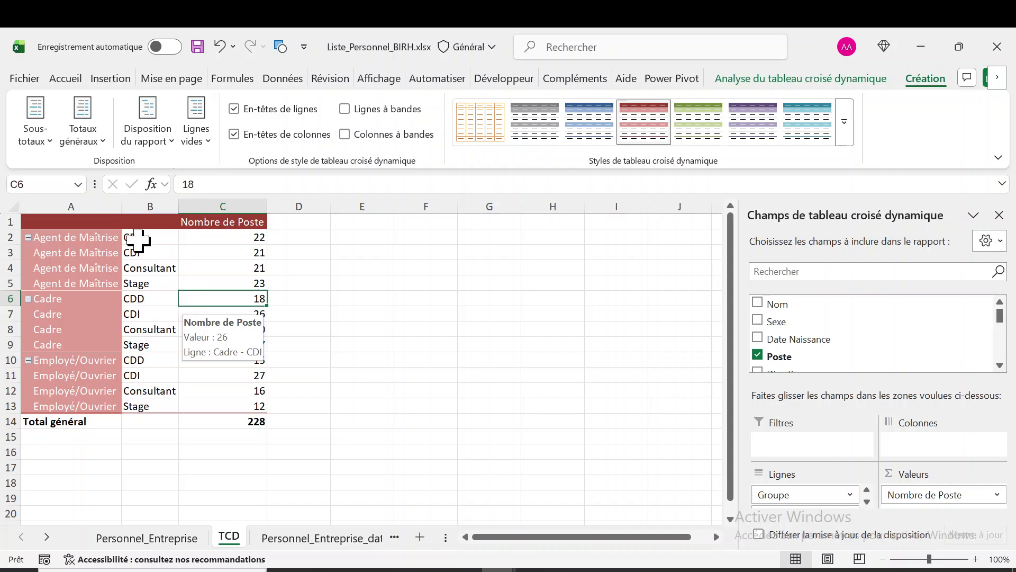
{"action": "left_click", "coordinate": [50, 146]}
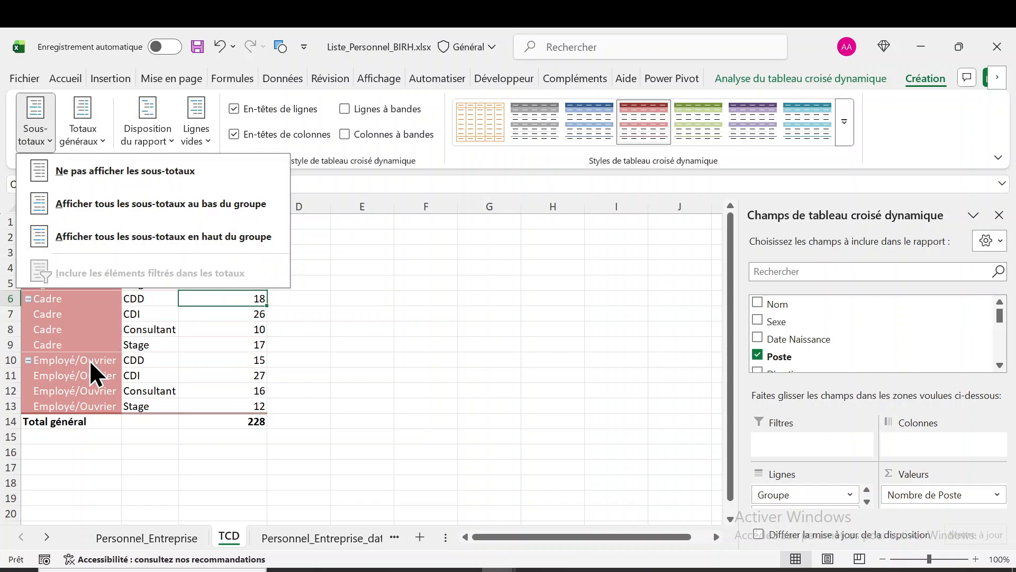
{"action": "left_click", "coordinate": [226, 242]}
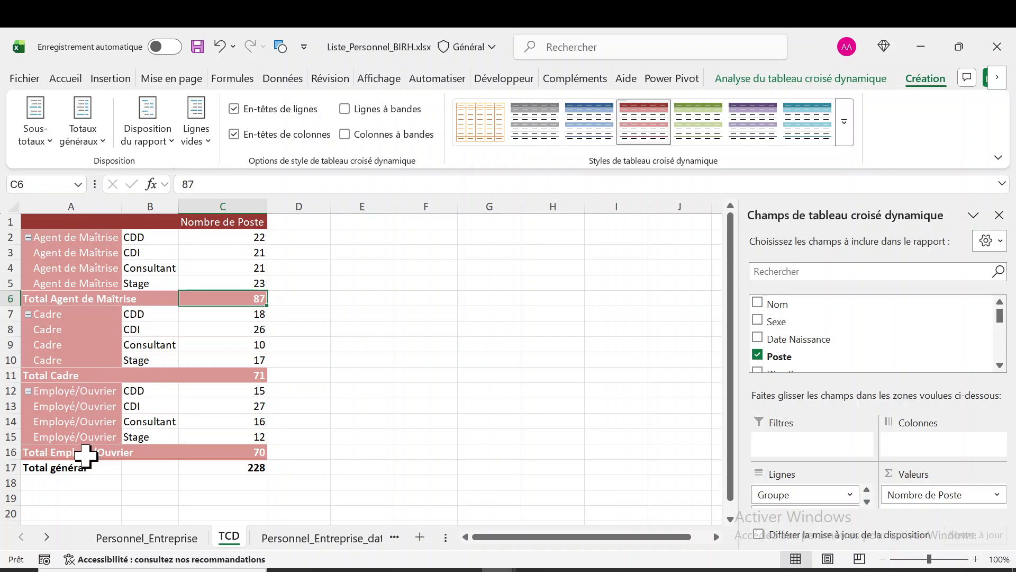
Try the pivot table's subtotals at the top of each group and compare with the bottom-of-group option
{"action": "left_click", "coordinate": [48, 139]}
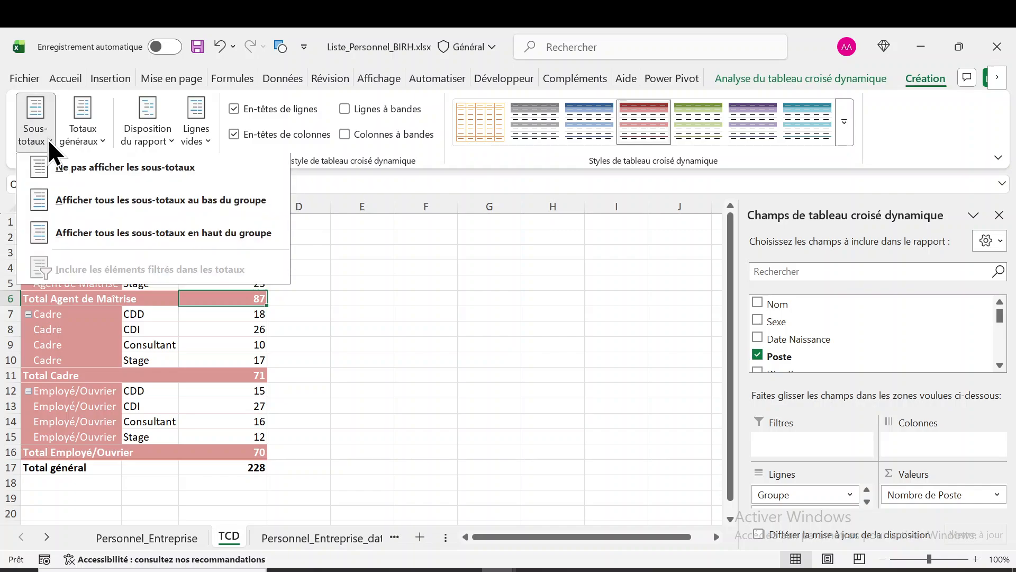
{"action": "left_click", "coordinate": [190, 239]}
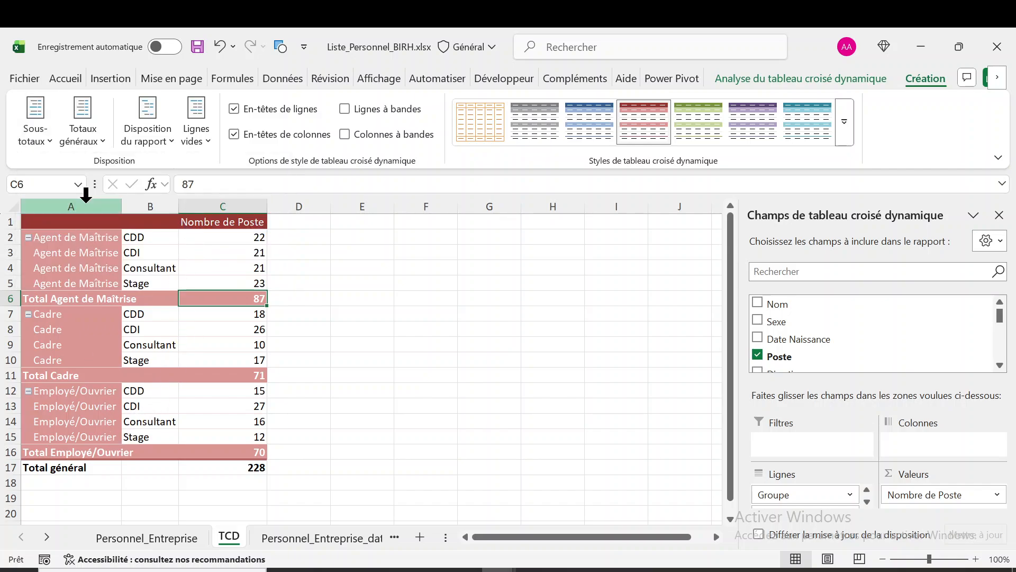
{"action": "left_click", "coordinate": [51, 142]}
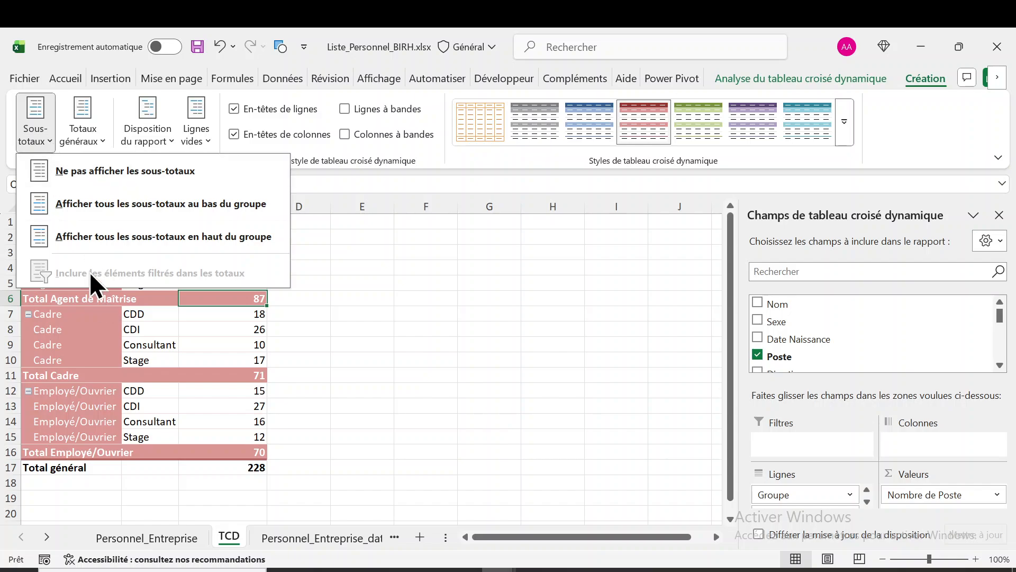
{"action": "left_click", "coordinate": [94, 198]}
{"action": "left_click", "coordinate": [138, 360]}
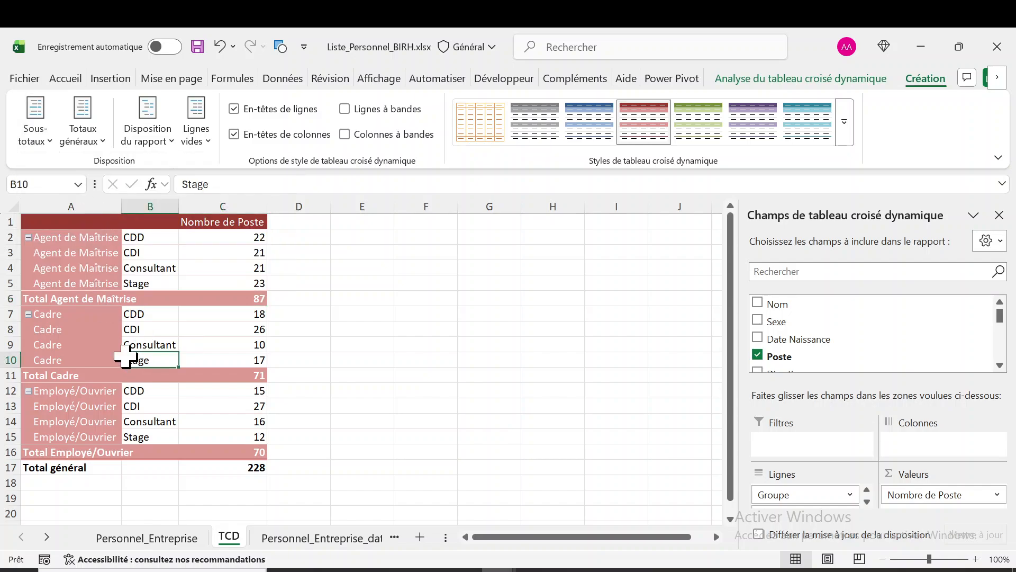
Set the subtotals to show at the top of each group and review the subtotal options
{"action": "left_click", "coordinate": [48, 142]}
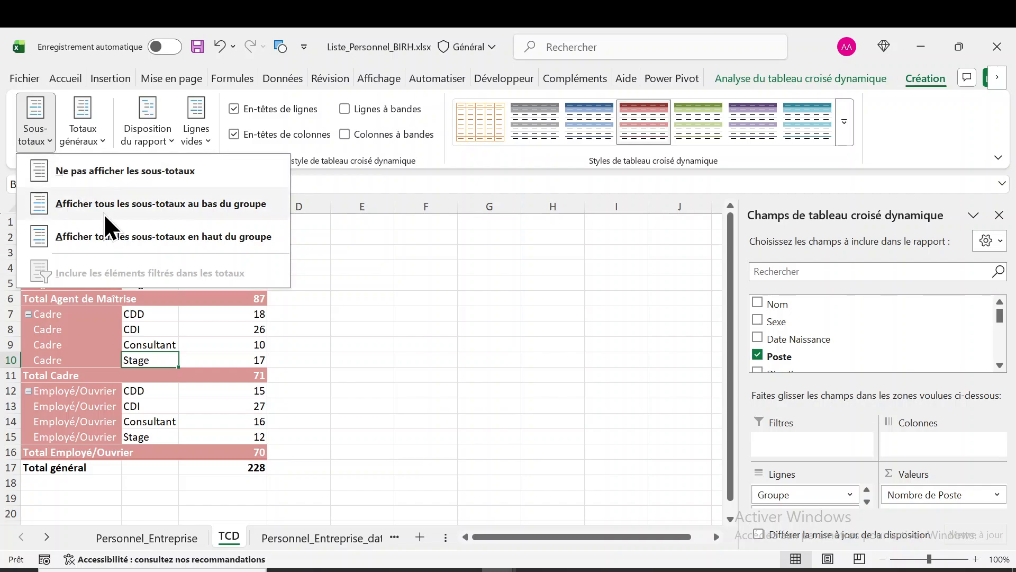
{"action": "left_click", "coordinate": [105, 230]}
{"action": "left_click", "coordinate": [51, 138]}
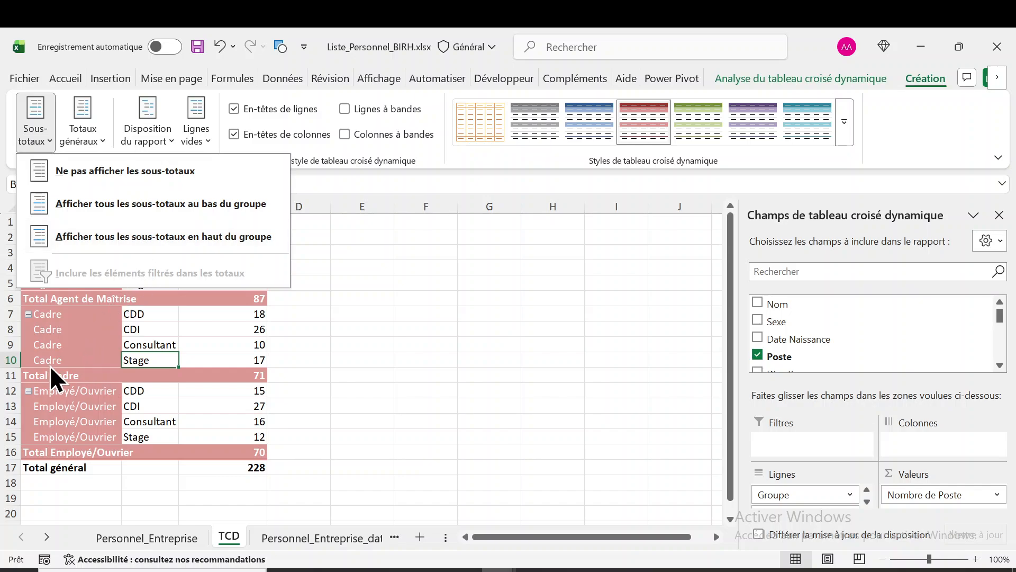
{"action": "left_click", "coordinate": [113, 372]}
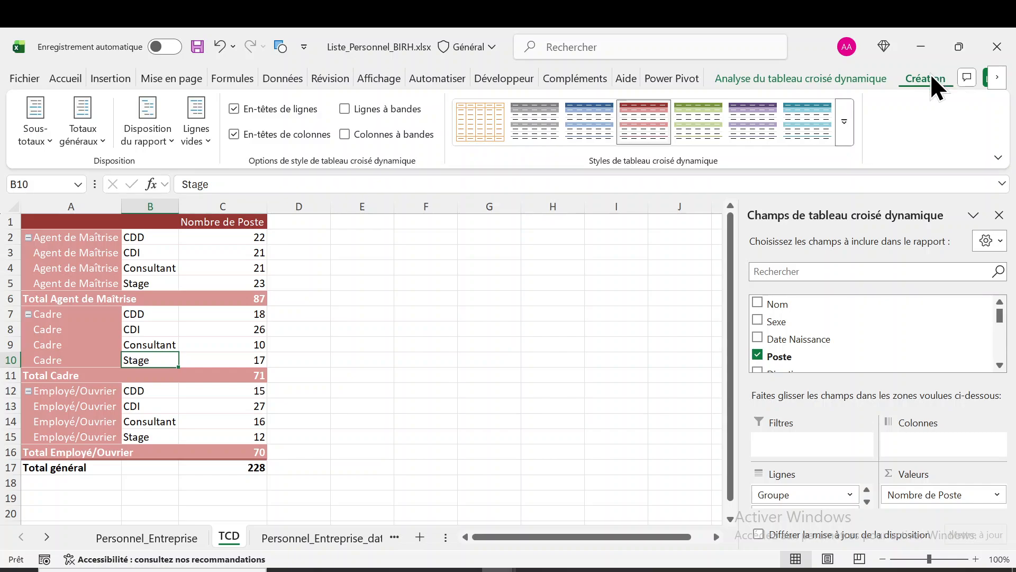
Switch to the PowerPoint slideshow to read the pivot chart topics in the course outline, and return to Excel
{"action": "left_click", "coordinate": [568, 570]}
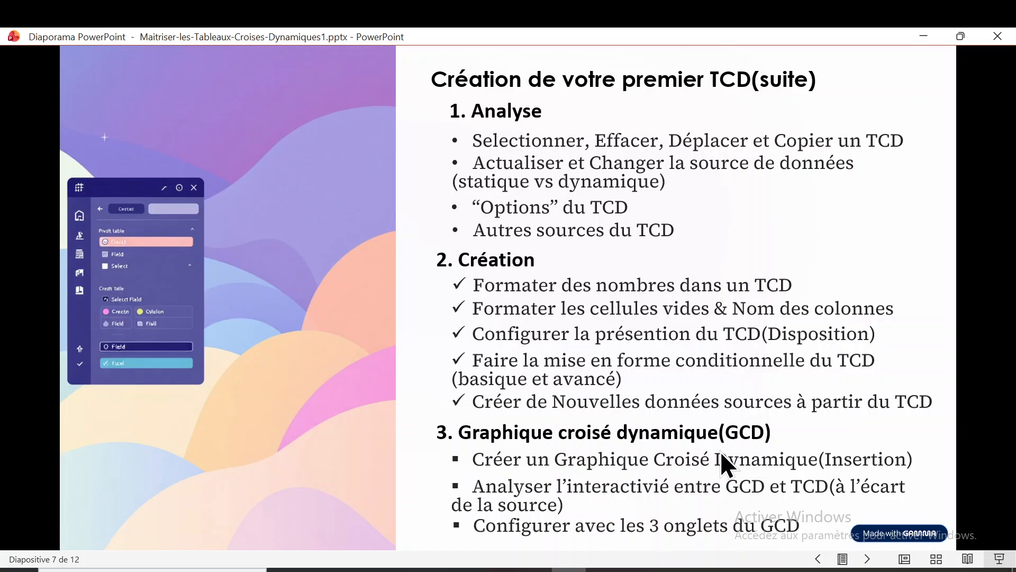
{"action": "left_click", "coordinate": [923, 36]}
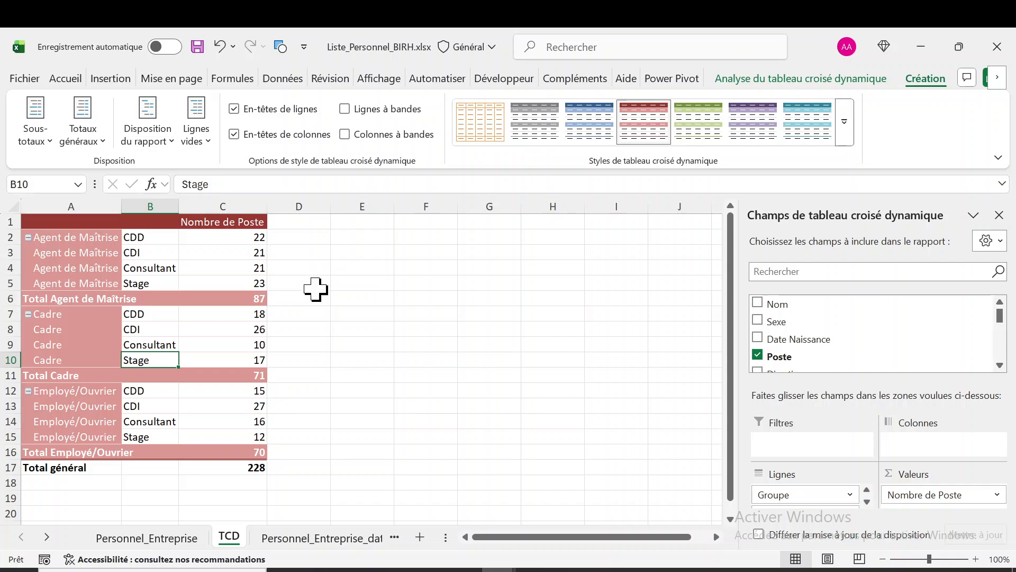
Start inserting a pivot chart based on the personnel pivot table and move the chart dialog off the table's data
{"action": "left_click", "coordinate": [151, 329]}
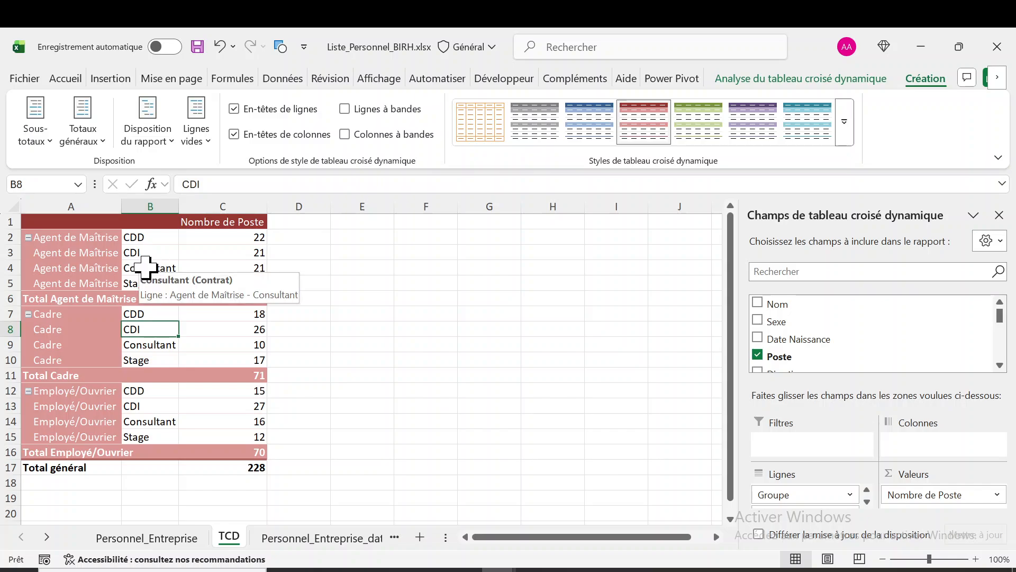
{"action": "left_click", "coordinate": [110, 332]}
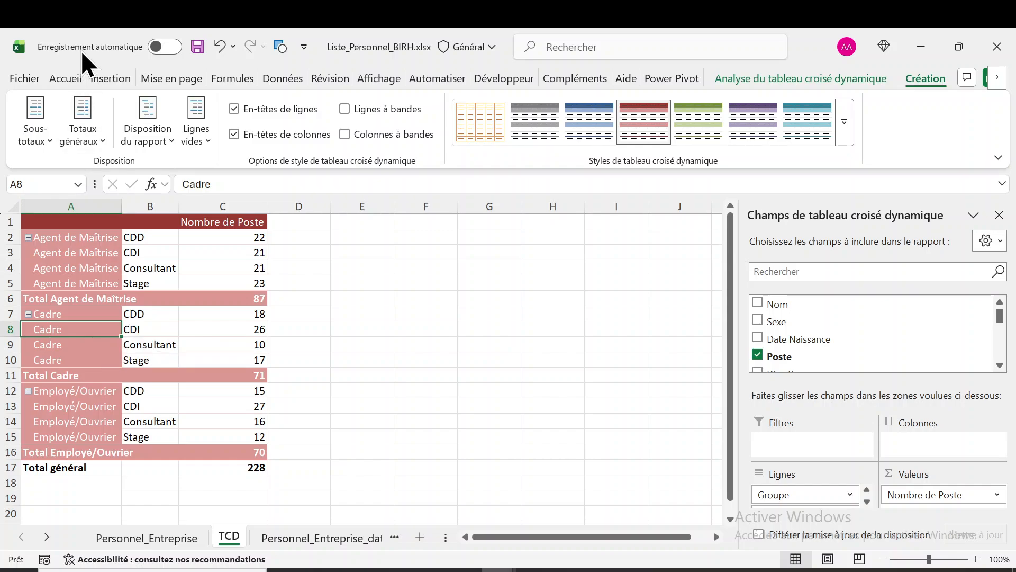
{"action": "left_click", "coordinate": [103, 78]}
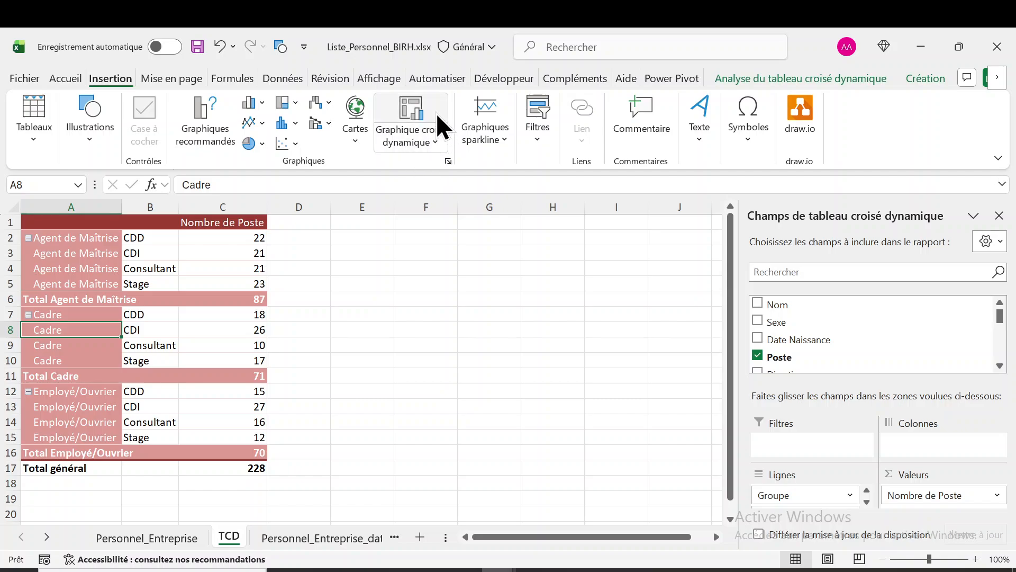
{"action": "left_click", "coordinate": [410, 102]}
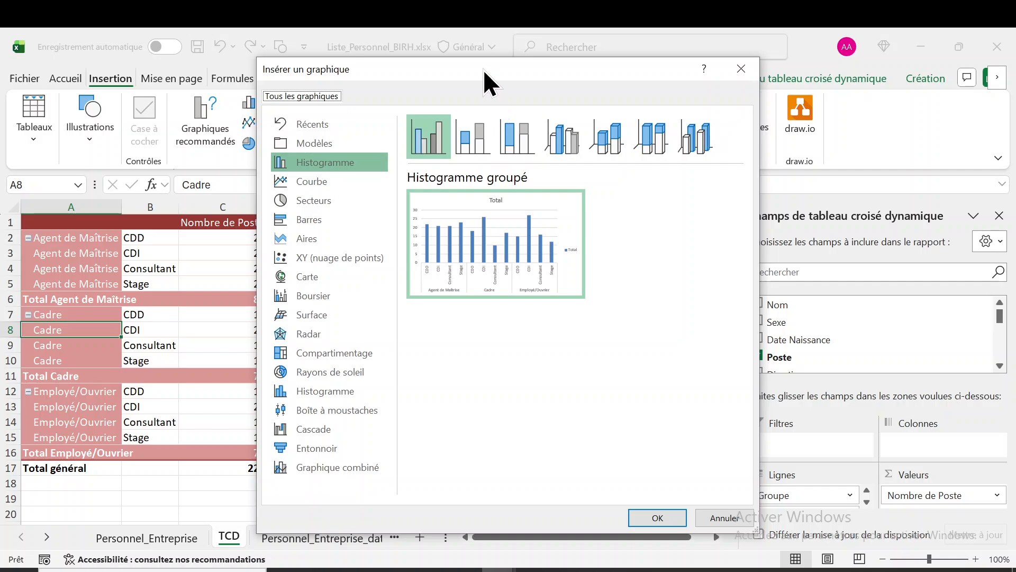
{"action": "left_click_drag", "start_coordinate": [477, 68], "coordinate": [545, 70]}
Preview the Courbe, XY (nuage de points) and Secteurs chart types for the pivot data
{"action": "left_click", "coordinate": [418, 189]}
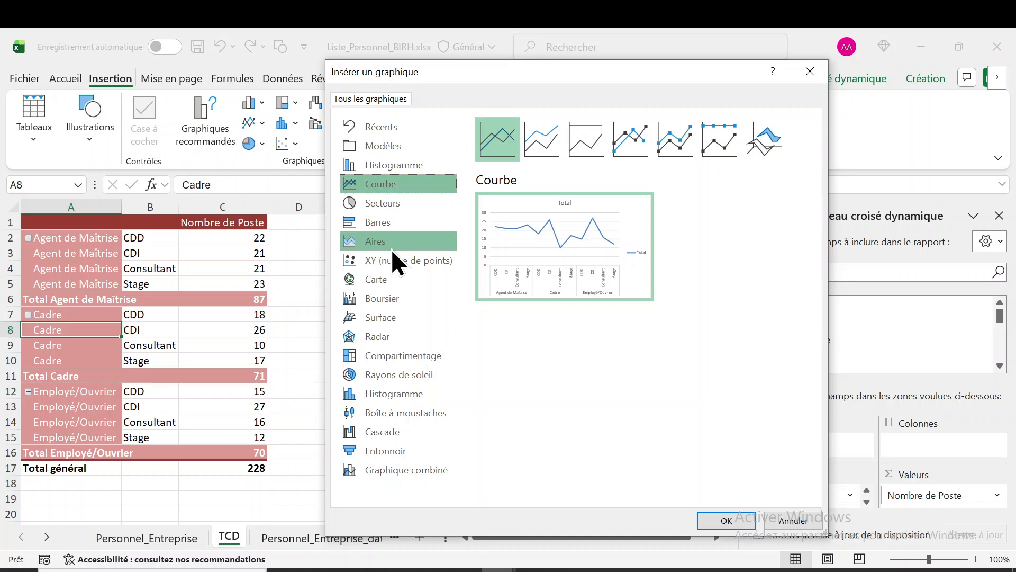
{"action": "left_click", "coordinate": [392, 262]}
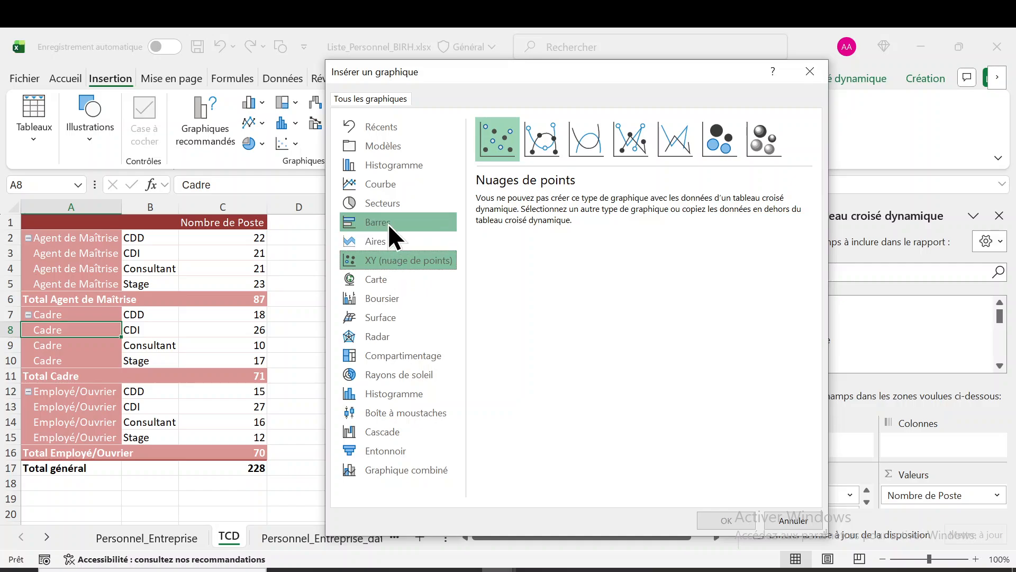
{"action": "left_click", "coordinate": [385, 189]}
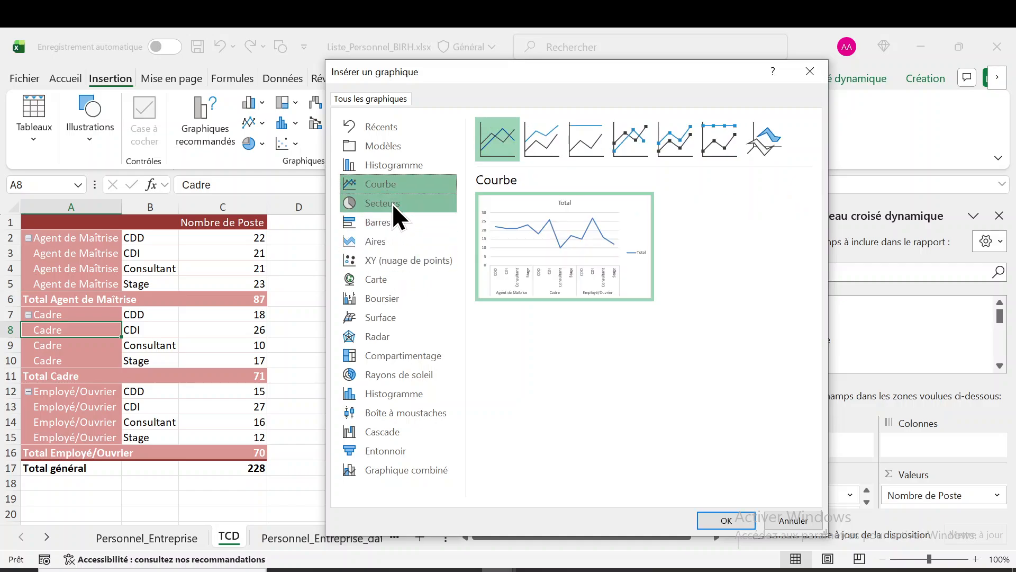
{"action": "left_click", "coordinate": [392, 204]}
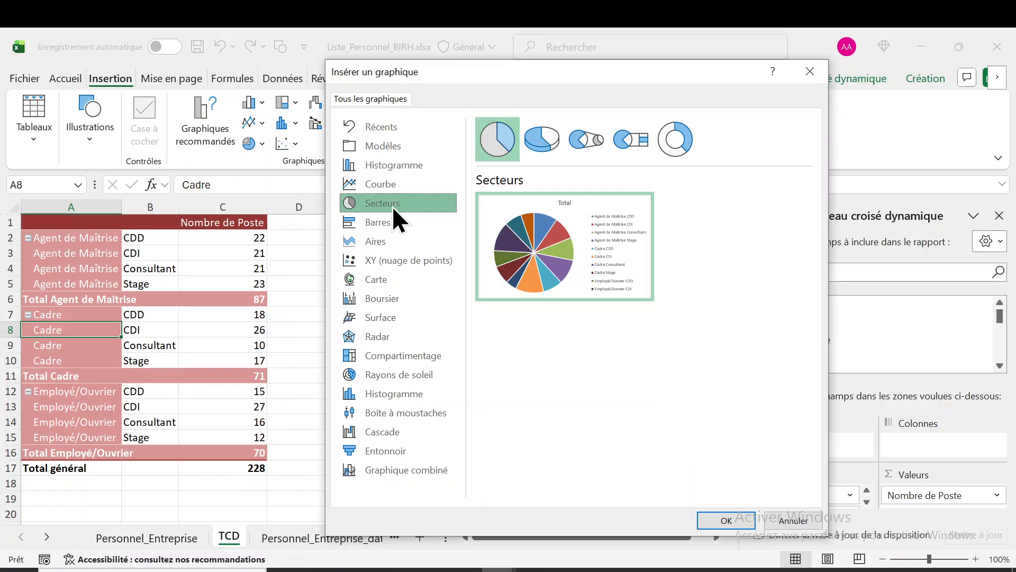
{"action": "mouse_move", "coordinate": [624, 265]}
Insert a Histogramme groupé pivot chart and place it beside the pivot table, over columns D to I
{"action": "left_click", "coordinate": [412, 164]}
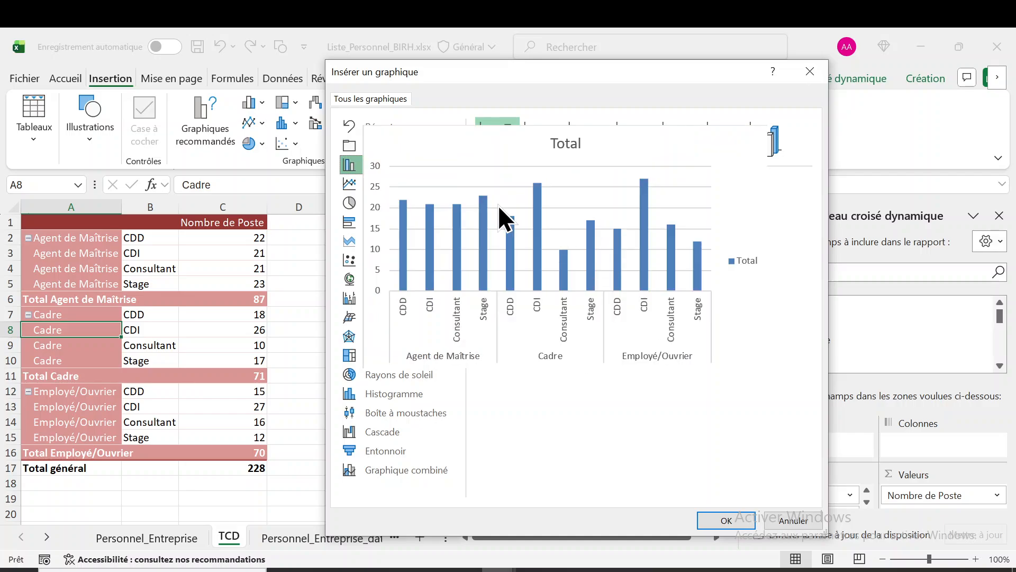
{"action": "left_click", "coordinate": [738, 523]}
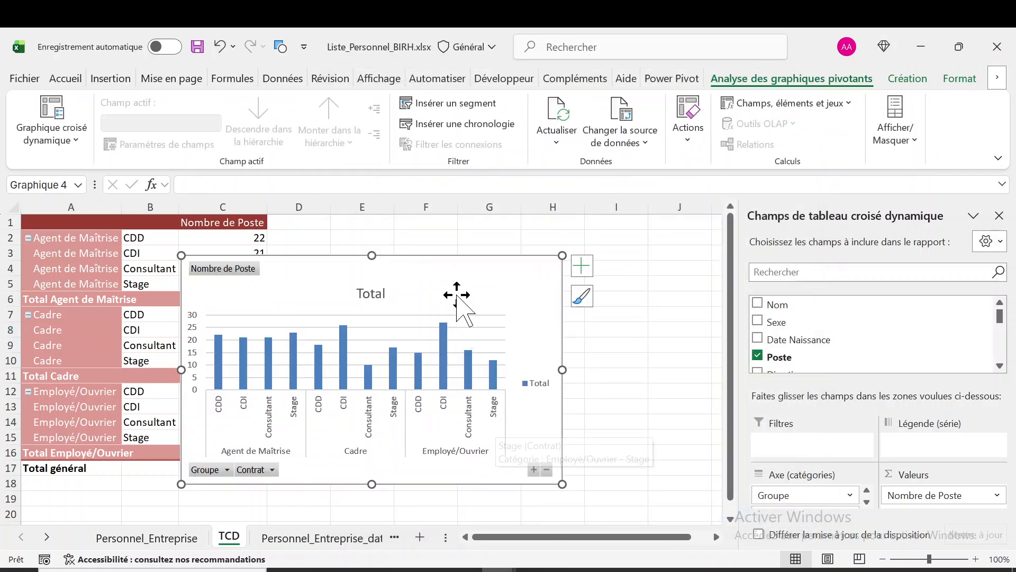
{"action": "left_click_drag", "start_coordinate": [436, 256], "coordinate": [549, 230]}
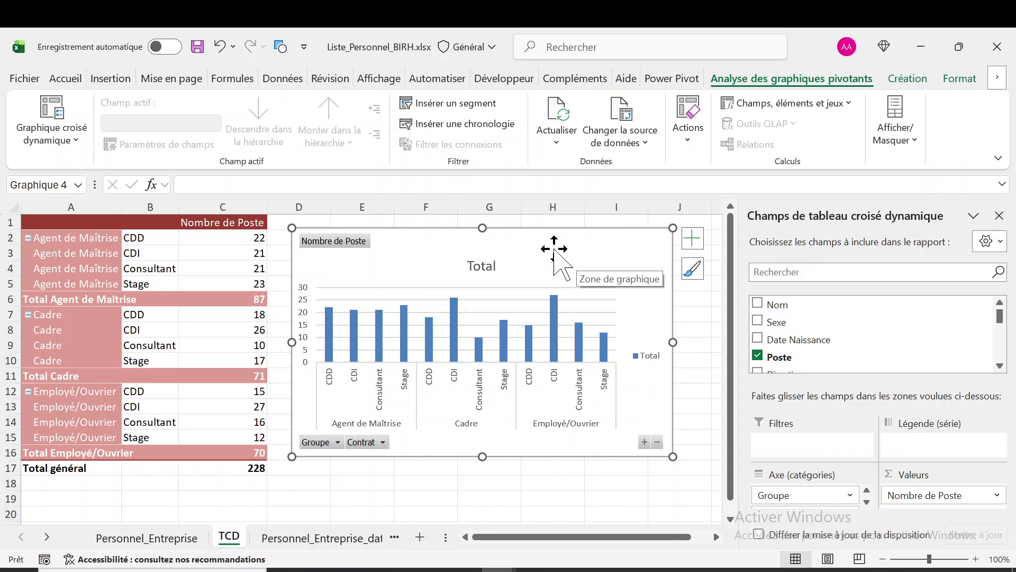
{"action": "left_click", "coordinate": [573, 287]}
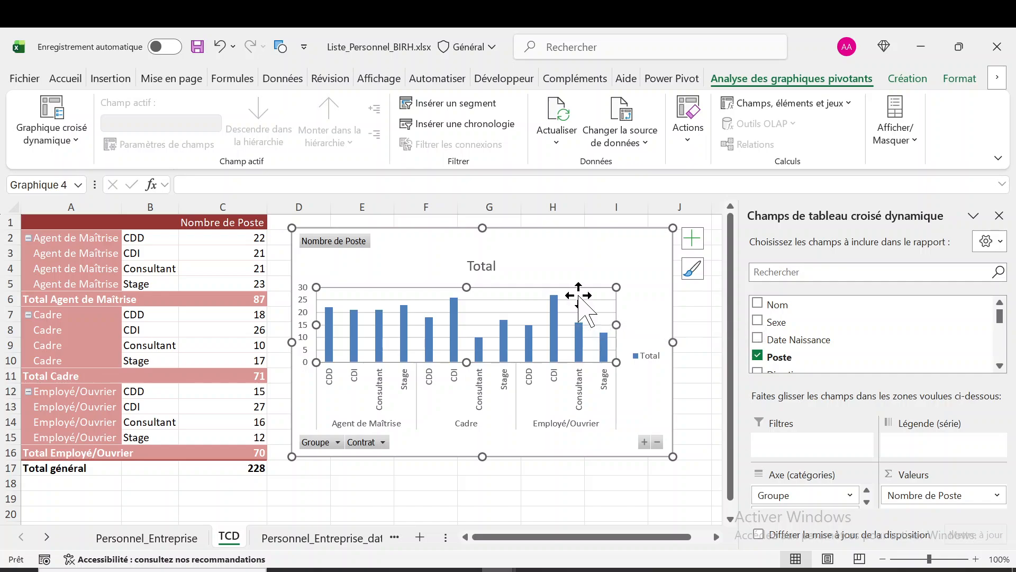
{"action": "left_click", "coordinate": [579, 300]}
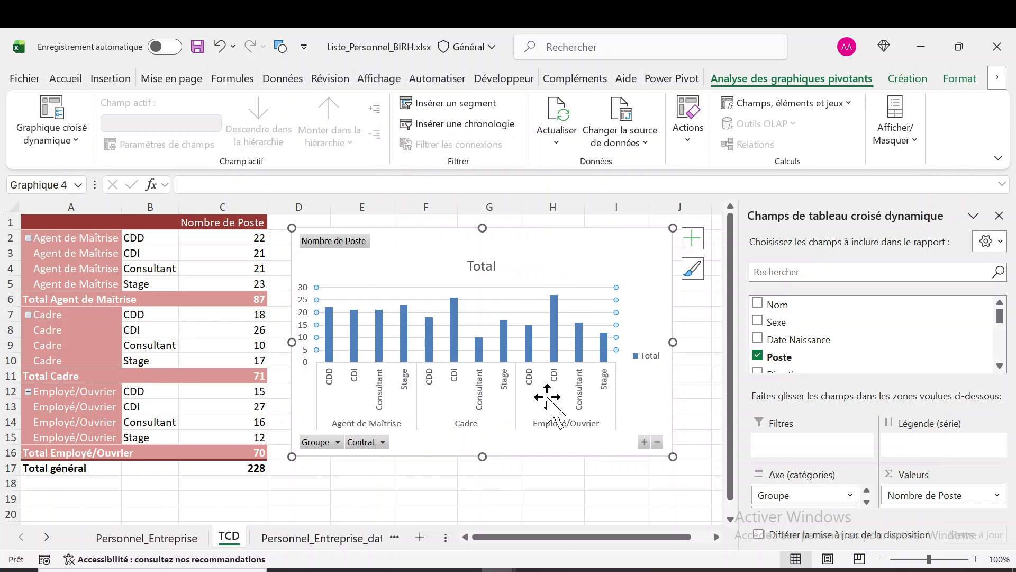
Look over the design and formatting options available for the pivot chart
{"action": "left_click", "coordinate": [542, 266]}
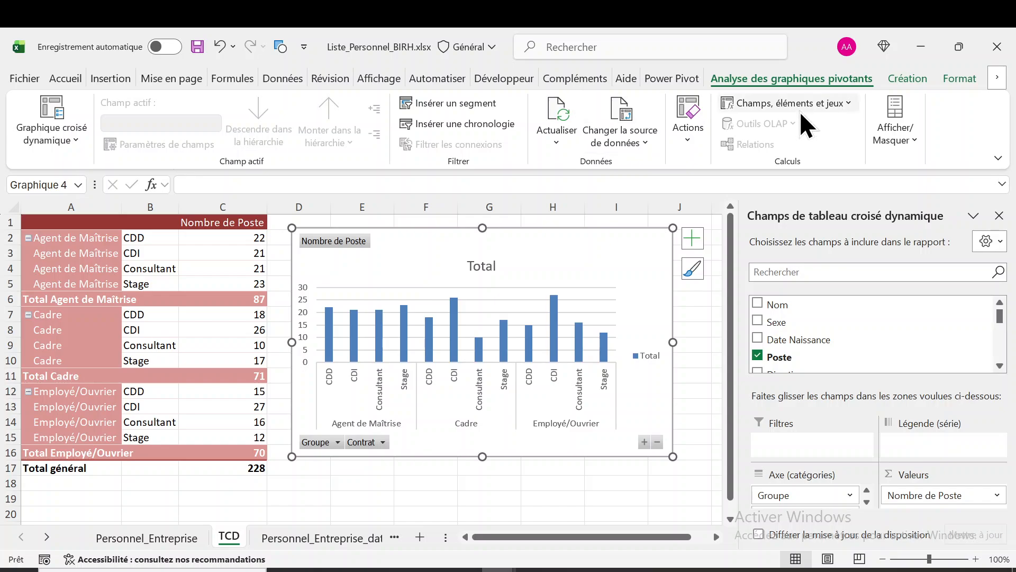
{"action": "left_click", "coordinate": [914, 77]}
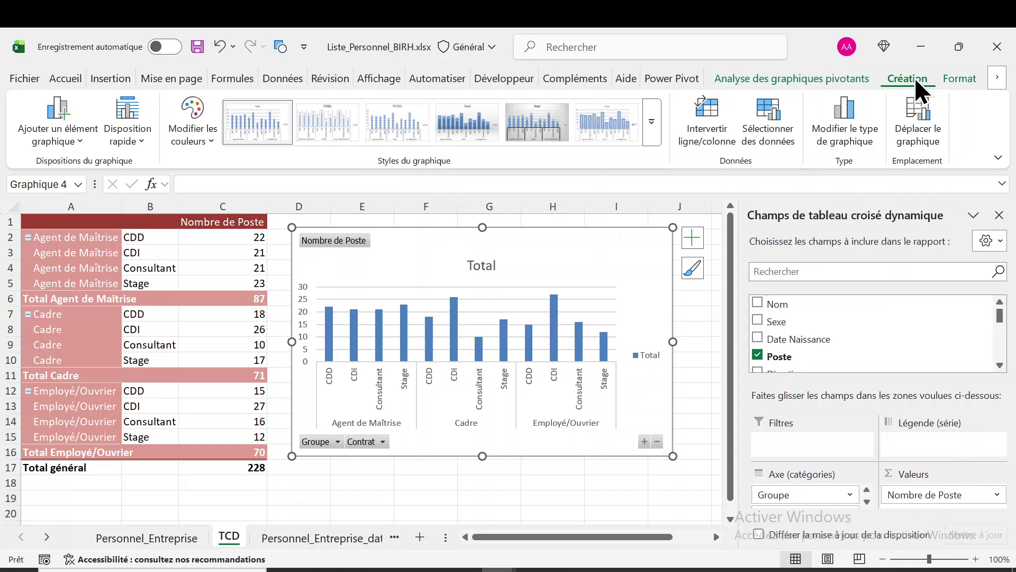
{"action": "left_click", "coordinate": [961, 78]}
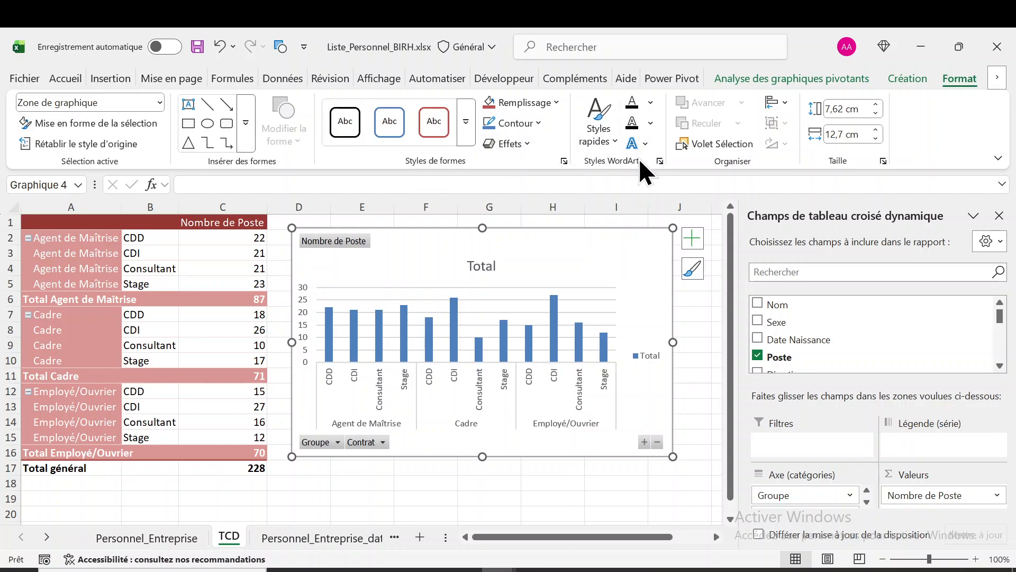
Replace the pivot chart's title with "Type de contrat par catégorie"
{"action": "left_click", "coordinate": [481, 267]}
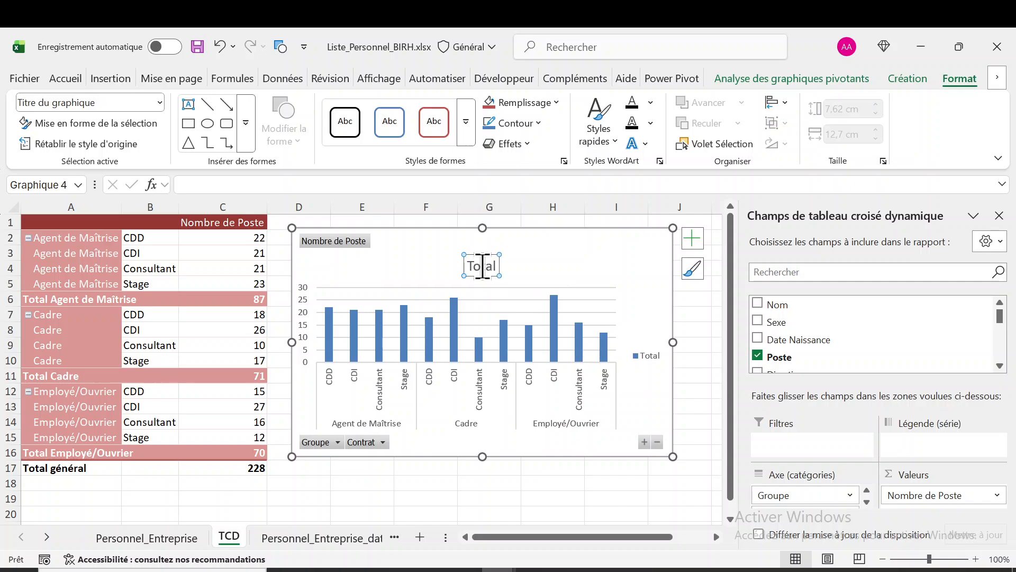
{"action": "left_click", "coordinate": [482, 267]}
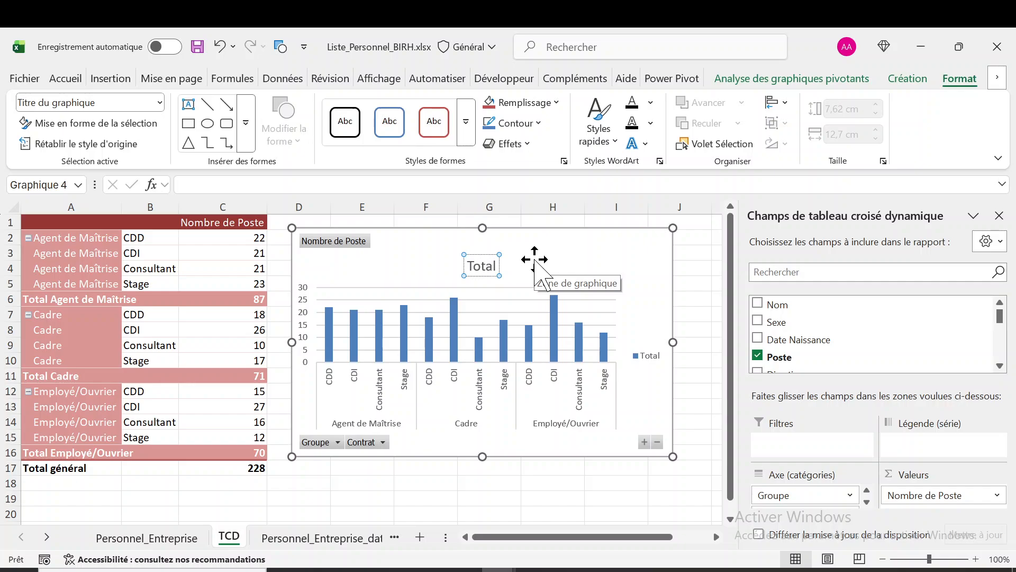
{"action": "key", "text": "ctrl+a"}
{"action": "type", "text": "Type de"}
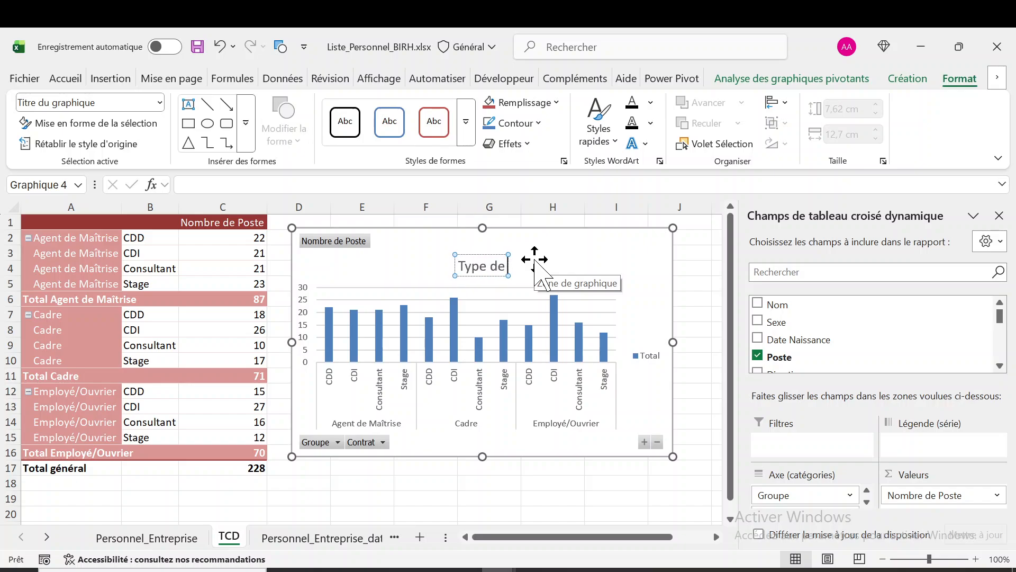
{"action": "type", "text": " contra"}
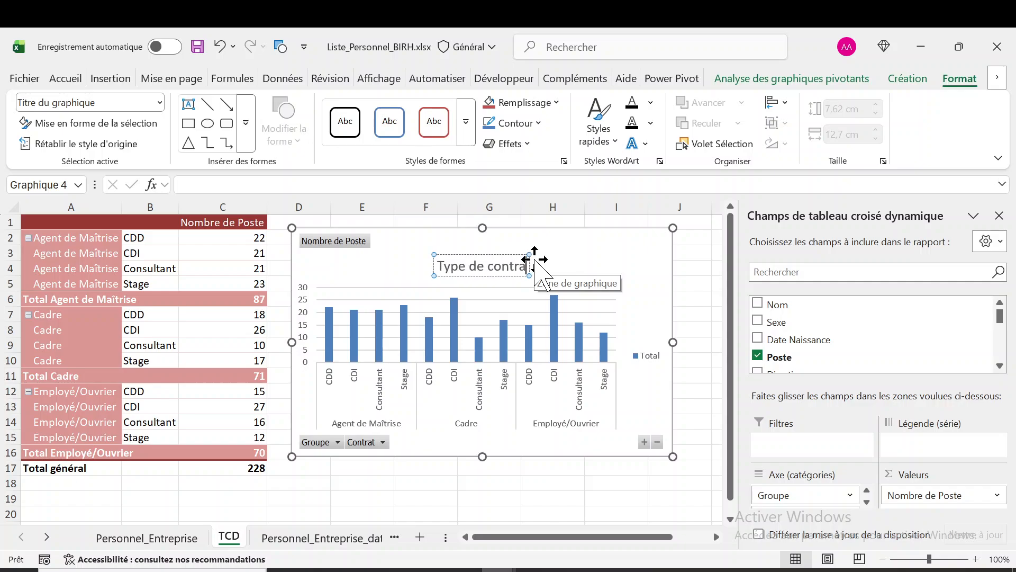
{"action": "type", "text": "t par ca"}
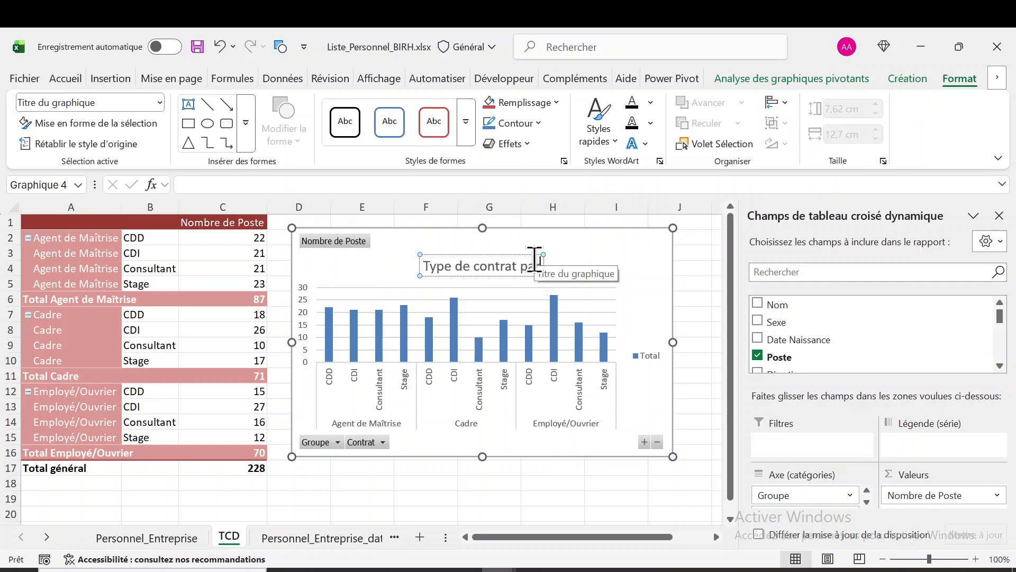
{"action": "type", "text": "té"}
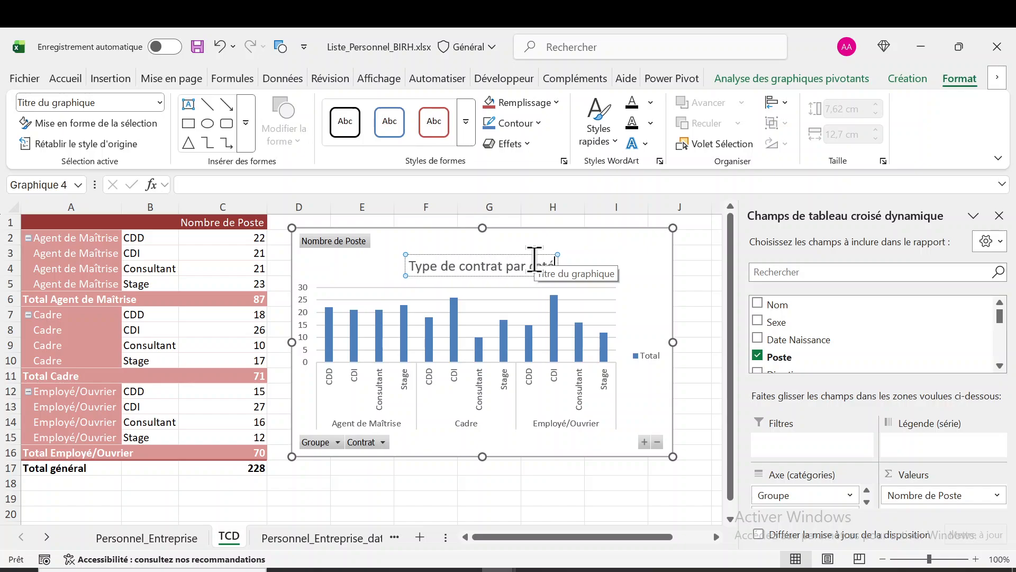
{"action": "type", "text": "gorie"}
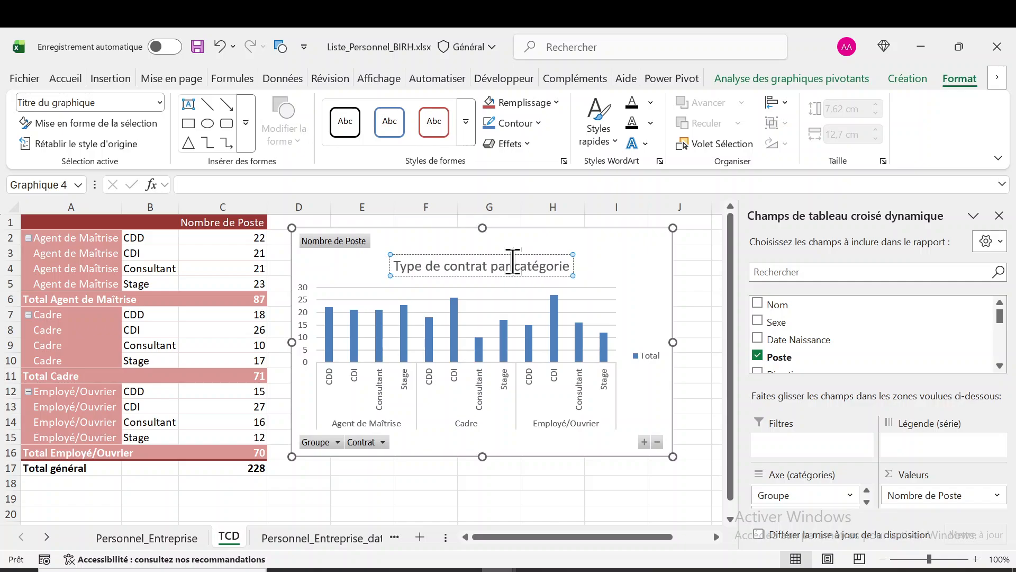
Change the text colour of the whole pivot chart title to blue
{"action": "triple_click", "coordinate": [513, 268]}
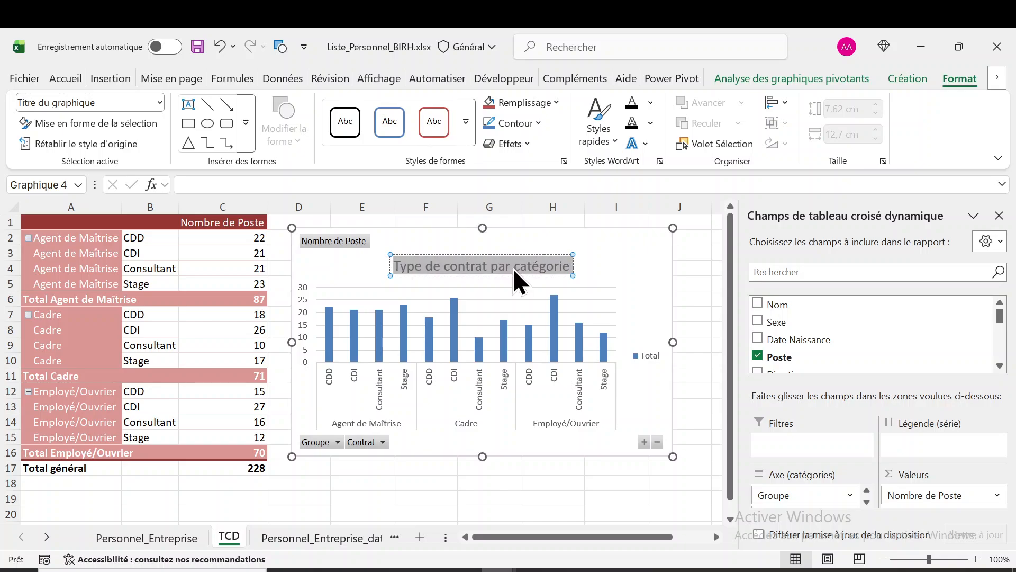
{"action": "left_click", "coordinate": [650, 104]}
{"action": "left_click", "coordinate": [703, 266]}
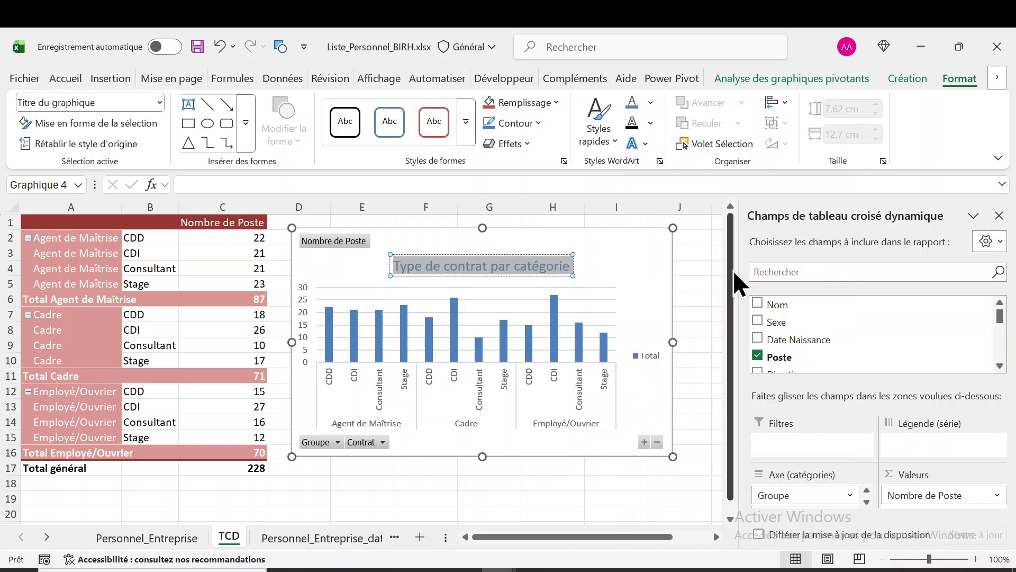
{"action": "left_click", "coordinate": [635, 258]}
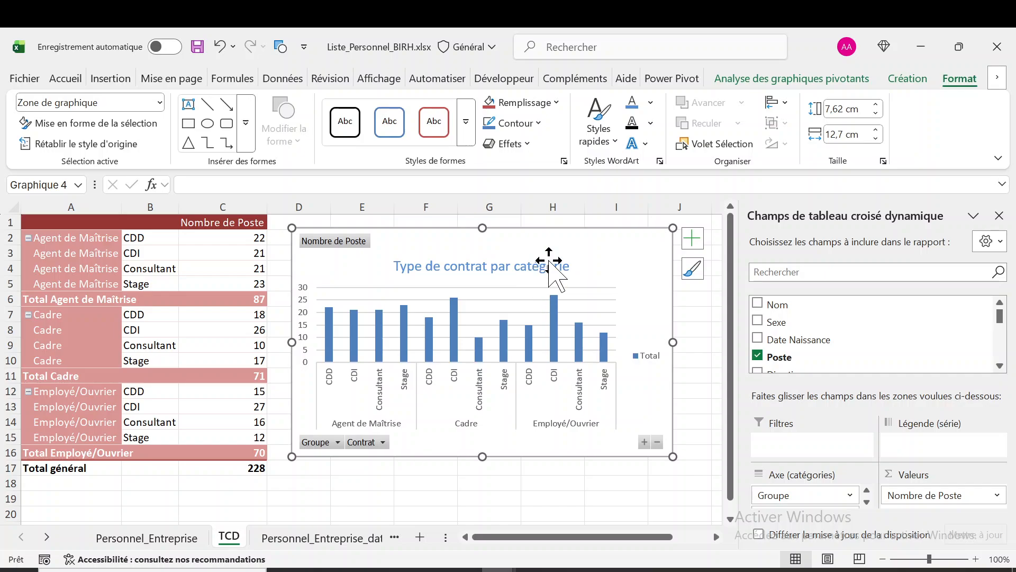
Delete the pivot chart's legend and look at the chart's alignment options without applying any
{"action": "left_click", "coordinate": [639, 352]}
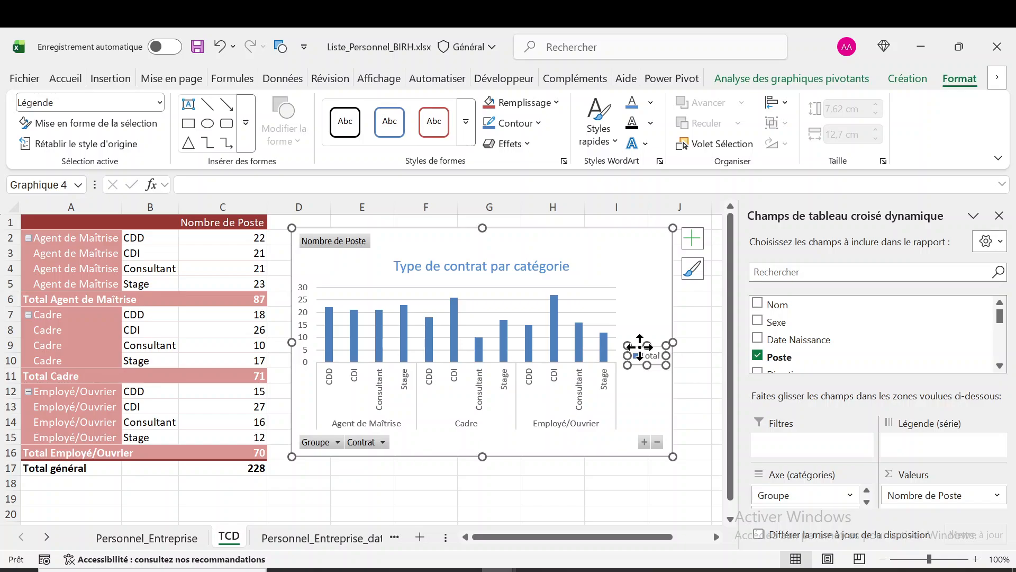
{"action": "key", "text": "Delete"}
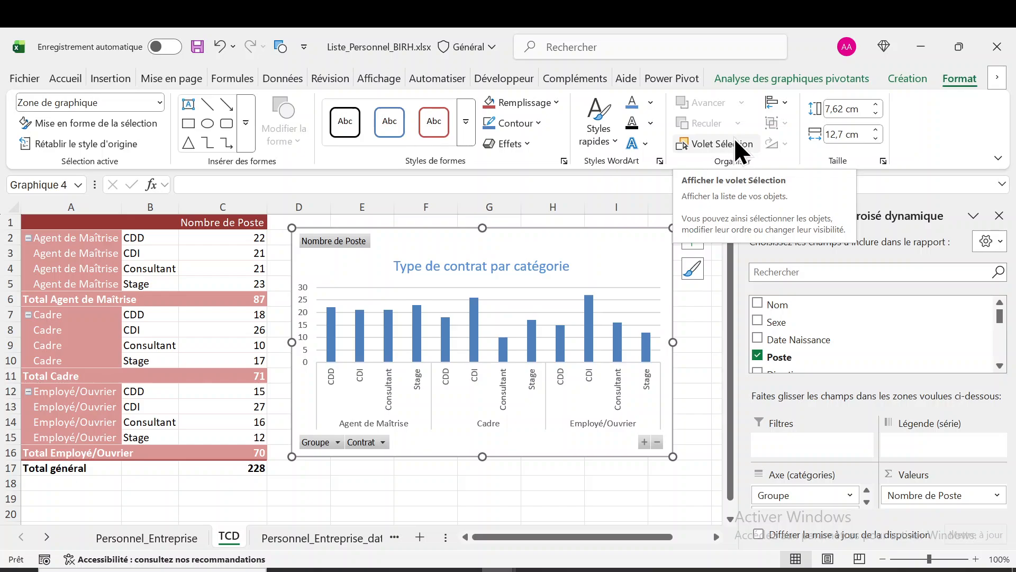
{"action": "left_click", "coordinate": [778, 101]}
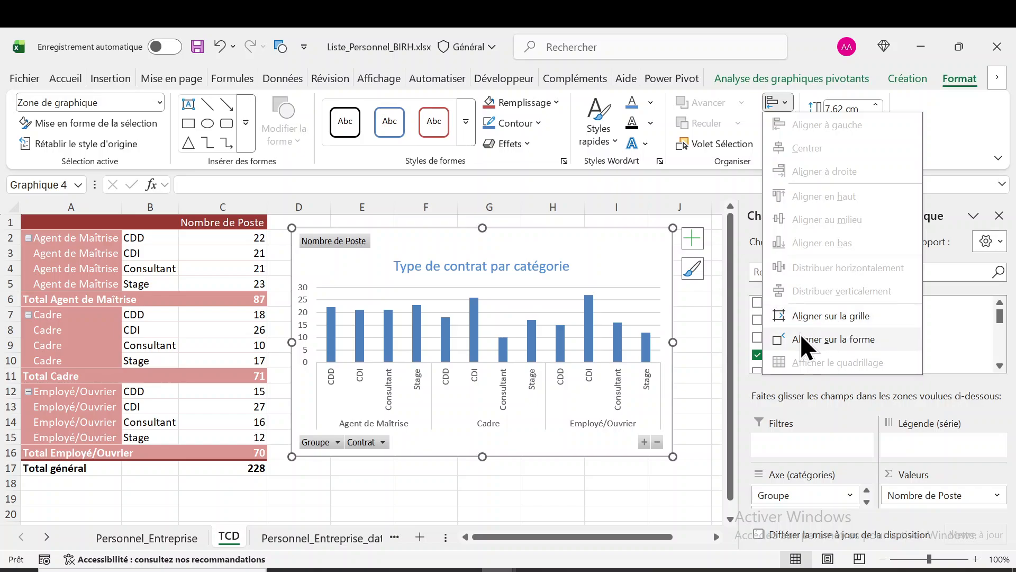
{"action": "left_click", "coordinate": [580, 237]}
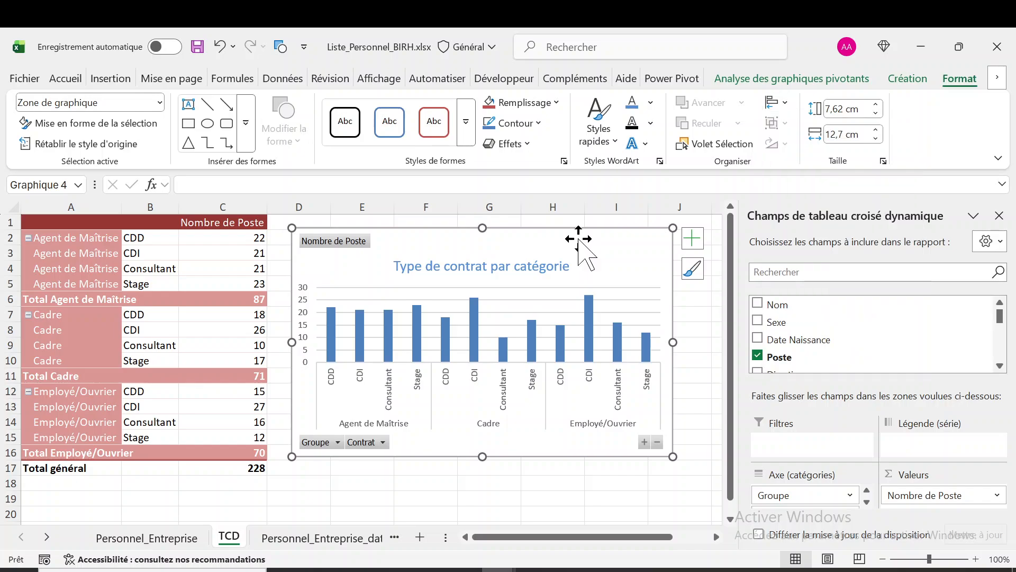
Remove the horizontal gridlines and the vertical value axis from the pivot chart
{"action": "left_click", "coordinate": [612, 300]}
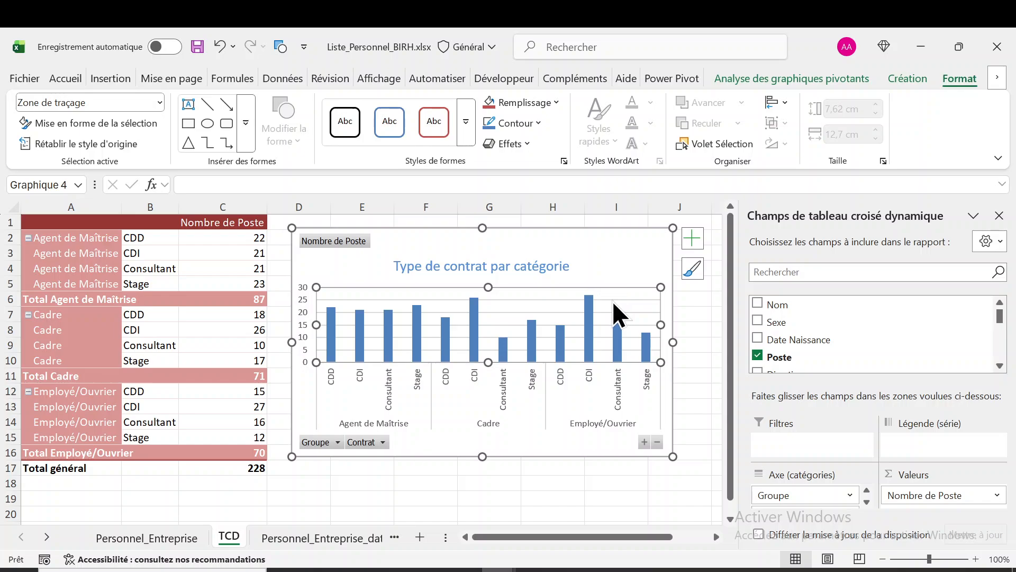
{"action": "left_click", "coordinate": [612, 301]}
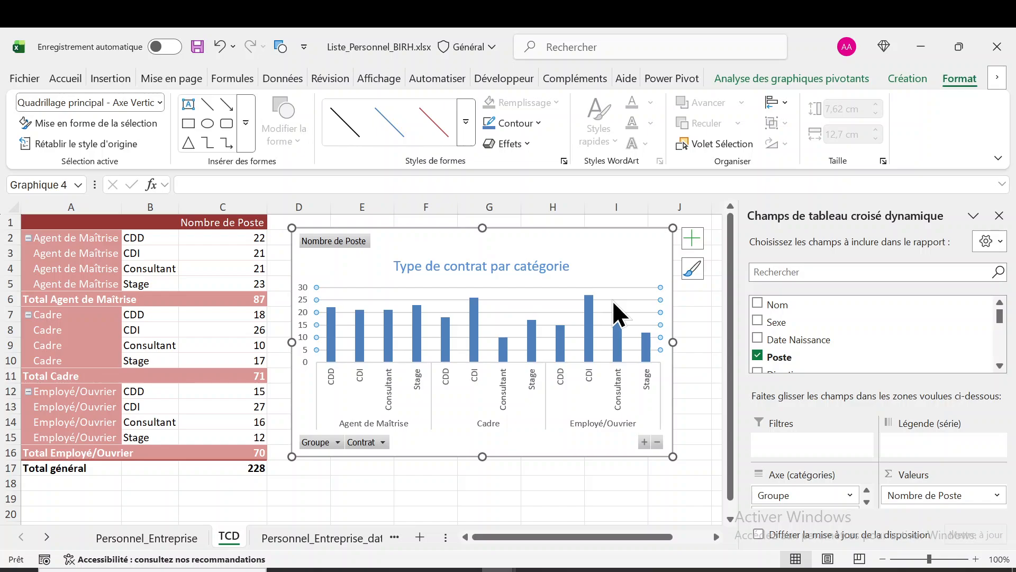
{"action": "left_click", "coordinate": [613, 300]}
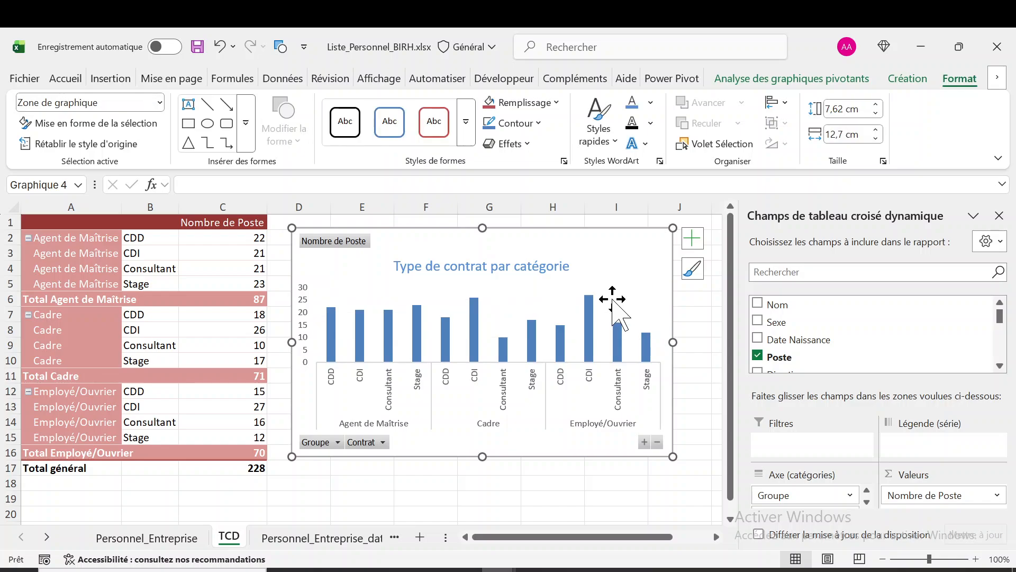
{"action": "mouse_move", "coordinate": [411, 322]}
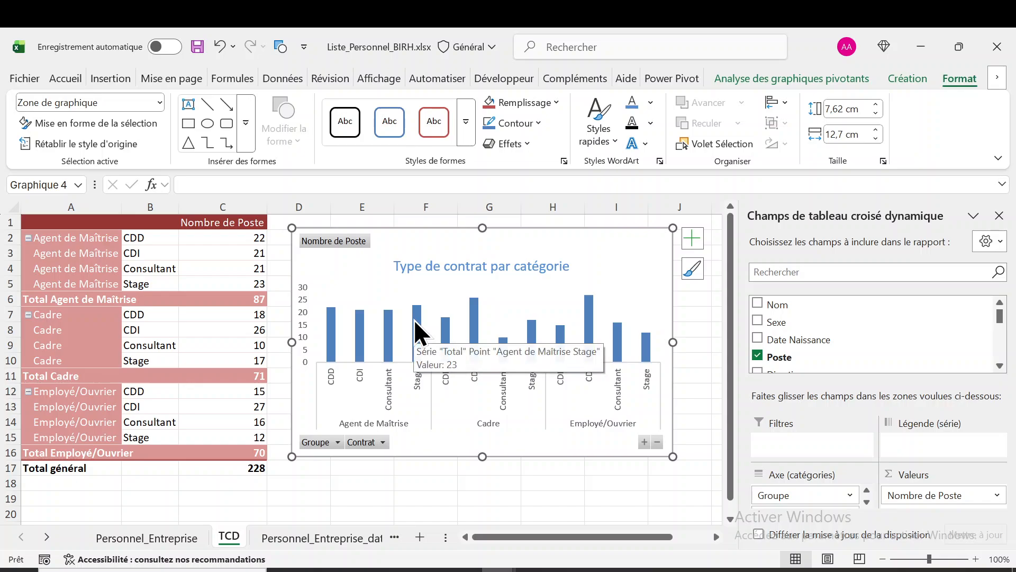
{"action": "left_click", "coordinate": [305, 313]}
{"action": "key", "text": "Delete"}
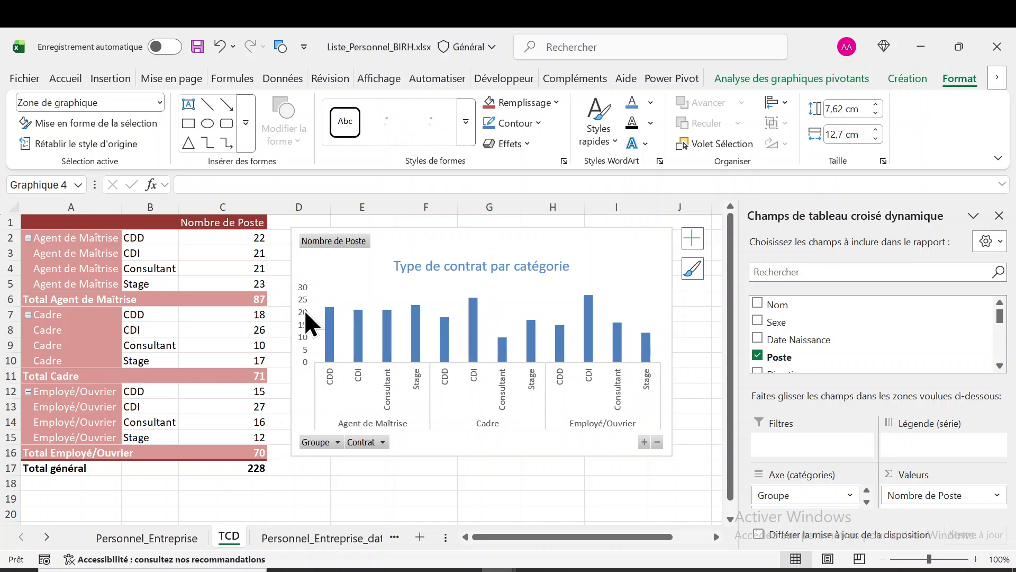
Add data labels to the columns of the "Total" series in the pivot chart
{"action": "left_click", "coordinate": [317, 326]}
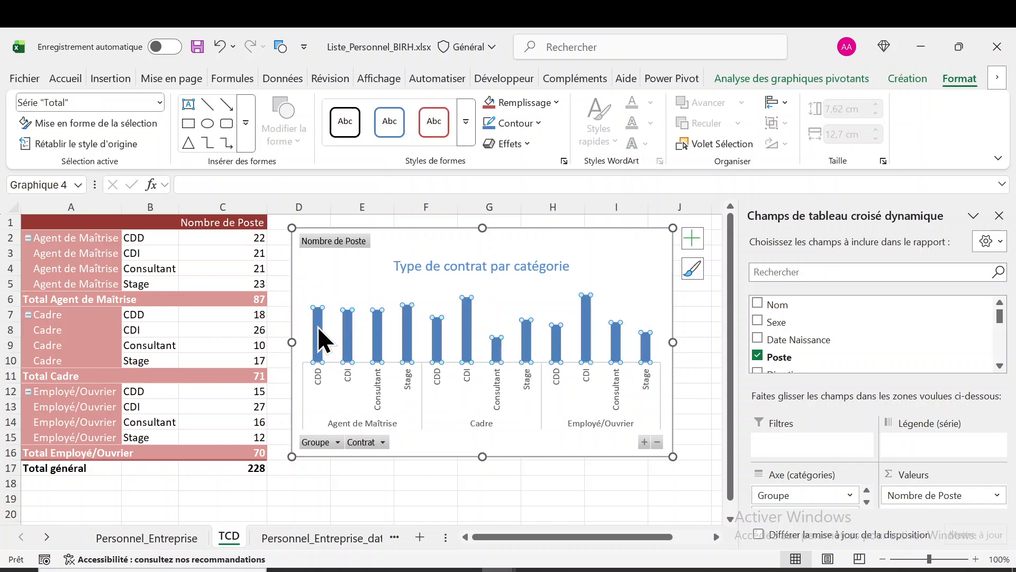
{"action": "right_click", "coordinate": [318, 326]}
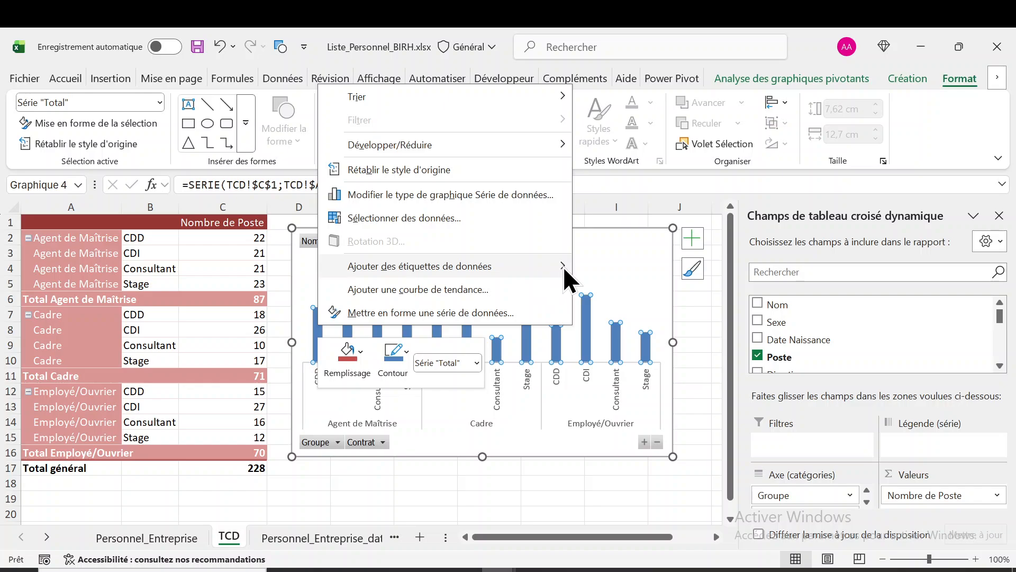
{"action": "mouse_move", "coordinate": [563, 266]}
{"action": "left_click", "coordinate": [633, 269]}
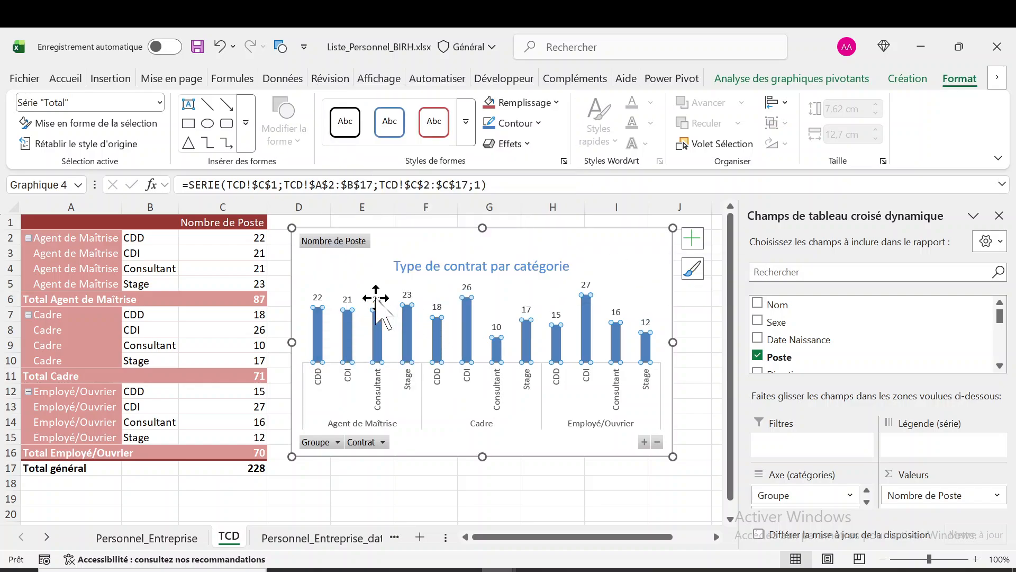
Make the data labels of the "Total" series bold and set their font size to 12
{"action": "left_click", "coordinate": [349, 299]}
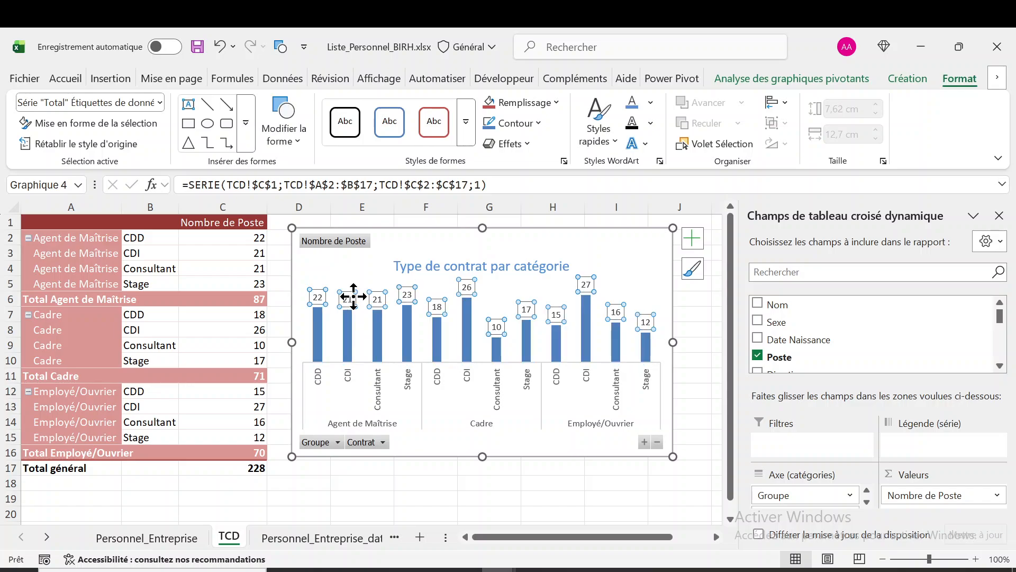
{"action": "left_click", "coordinate": [59, 77]}
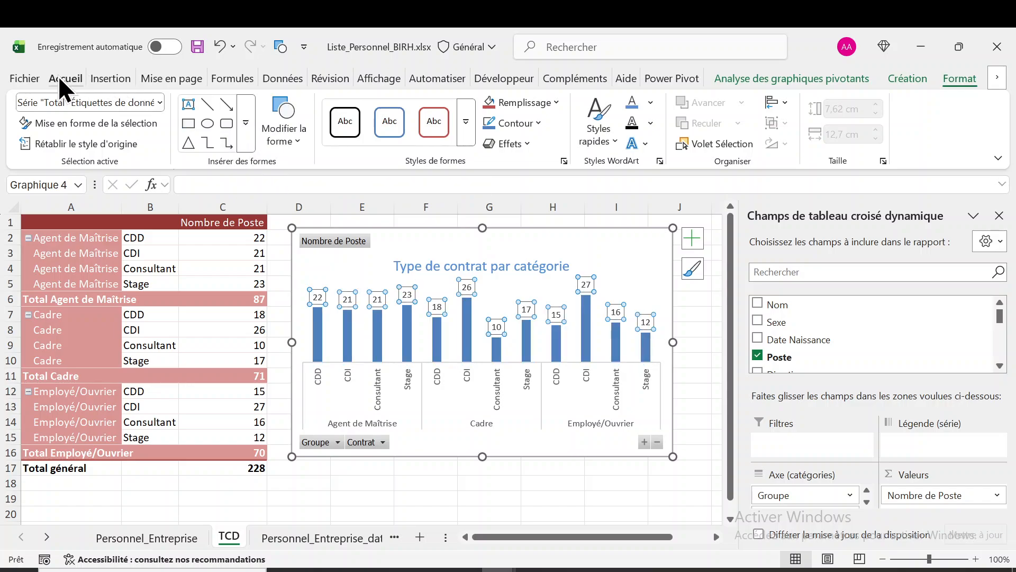
{"action": "left_click", "coordinate": [110, 122]}
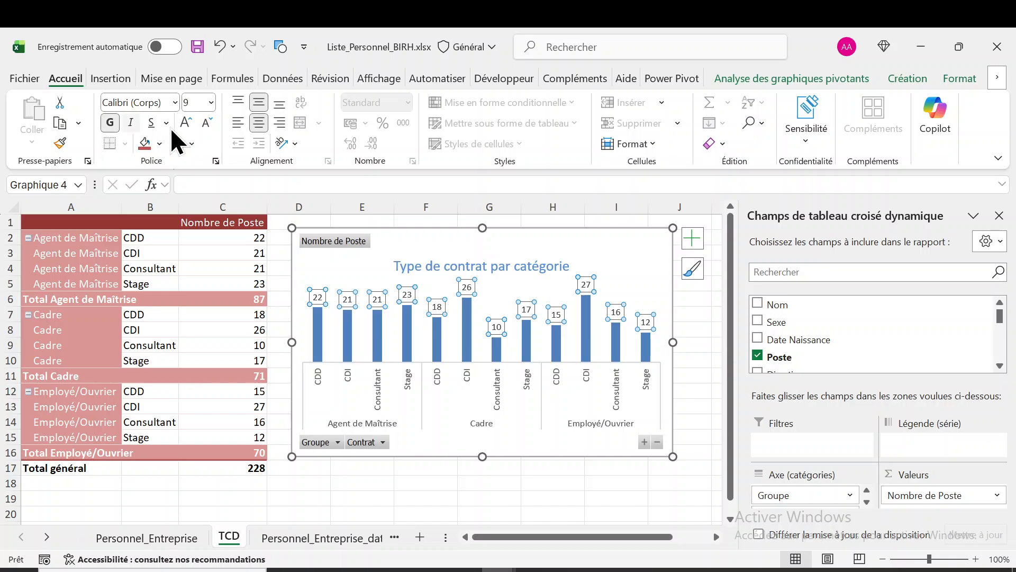
{"action": "left_click", "coordinate": [183, 125]}
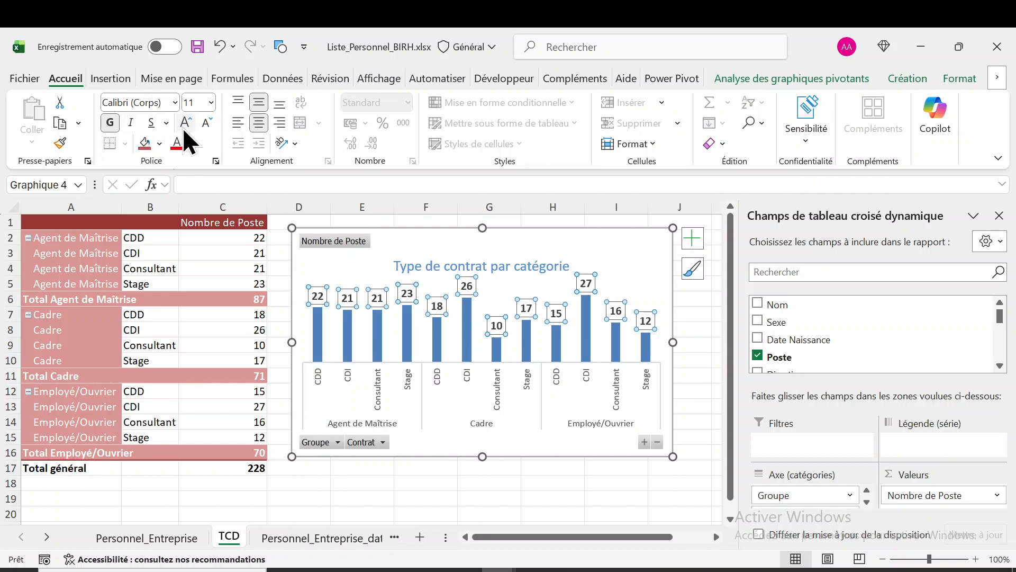
{"action": "left_click", "coordinate": [184, 125]}
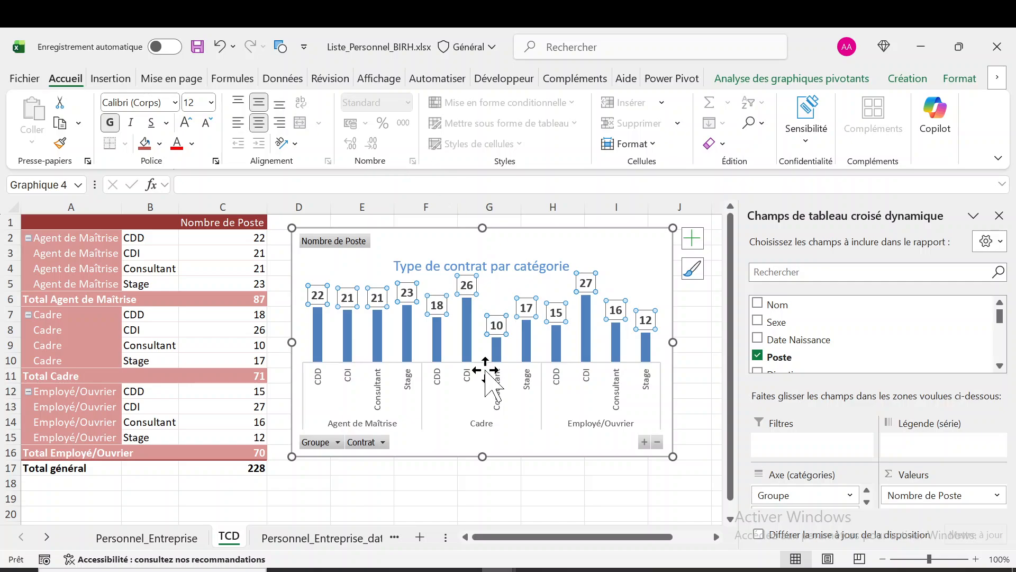
Hide all the field buttons on the pivot chart
{"action": "left_click", "coordinate": [359, 242]}
{"action": "left_click", "coordinate": [359, 242]}
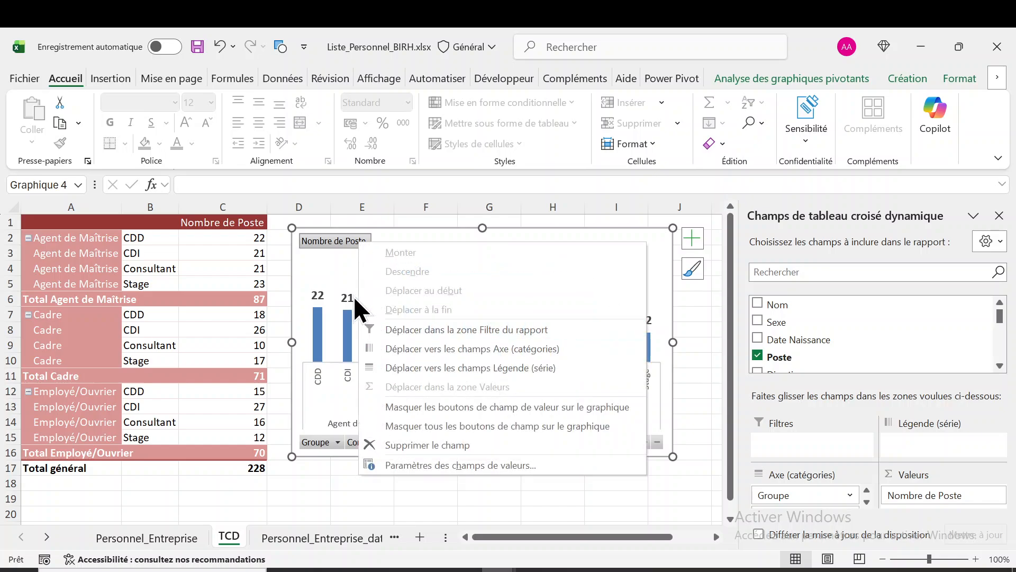
{"action": "left_click", "coordinate": [331, 239]}
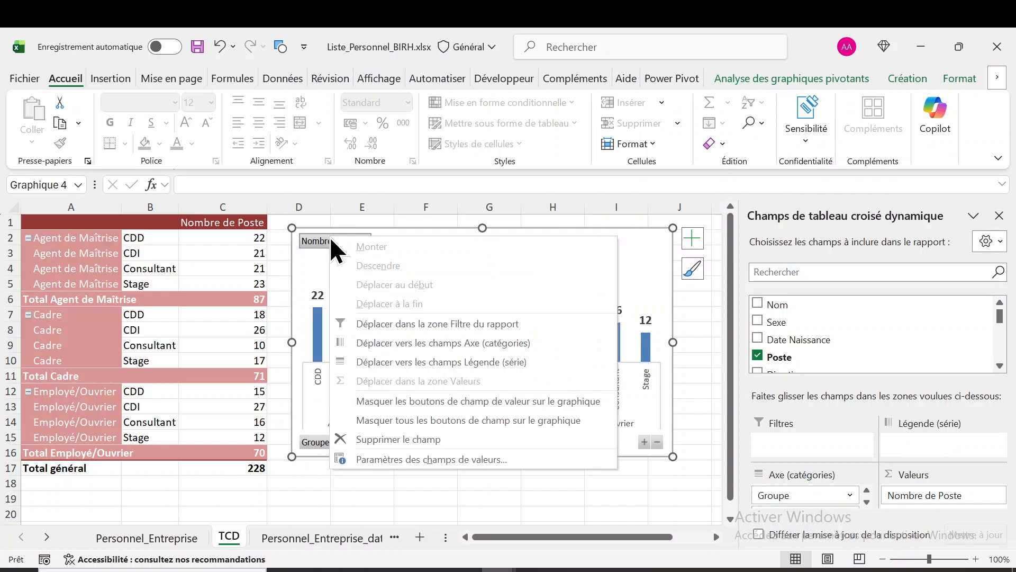
{"action": "left_click", "coordinate": [393, 420]}
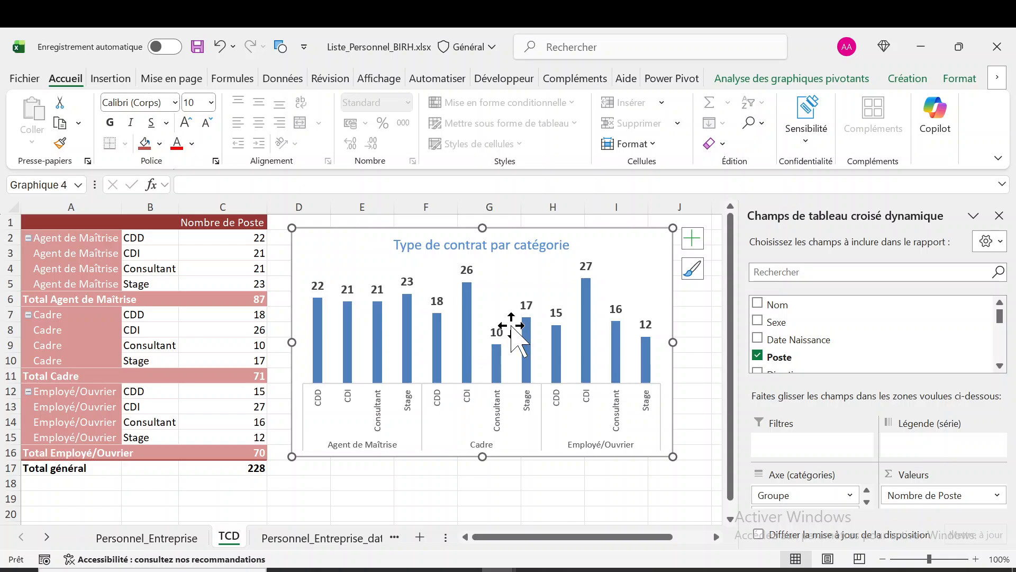
Set the gap width of the "Total" series columns in the pivot chart to 95%
{"action": "mouse_move", "coordinate": [436, 322]}
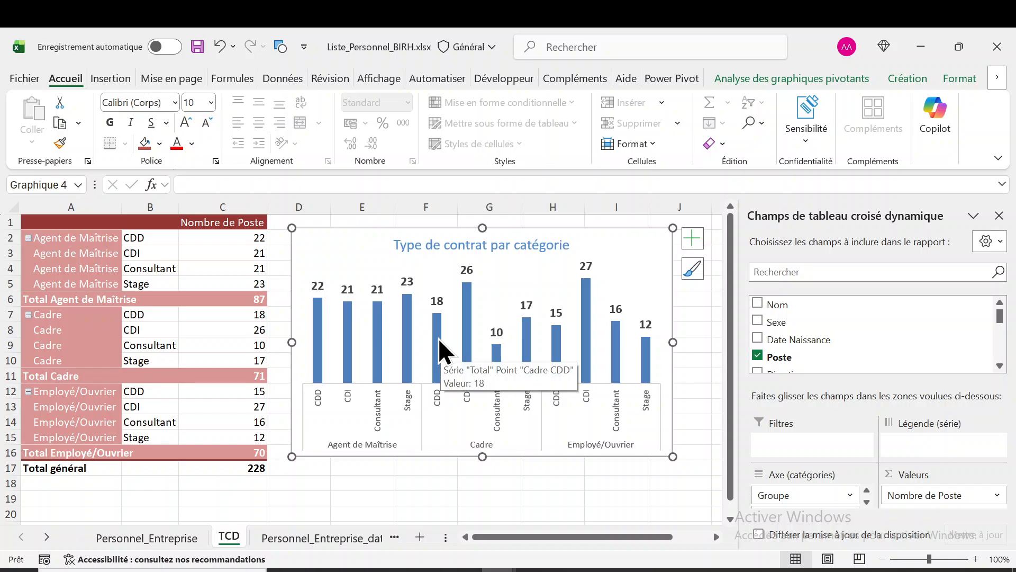
{"action": "right_click", "coordinate": [438, 339]}
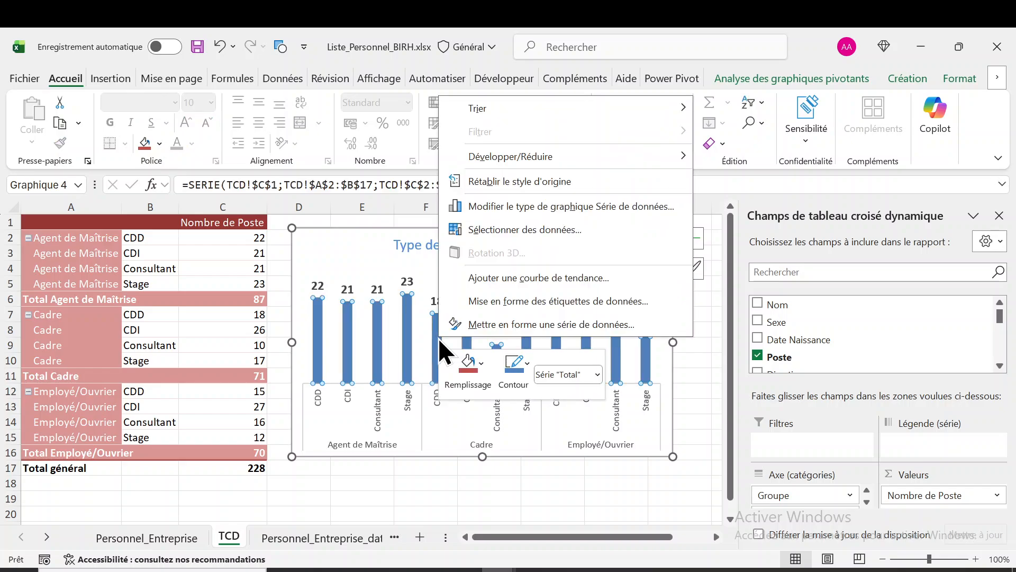
{"action": "left_click", "coordinate": [493, 325]}
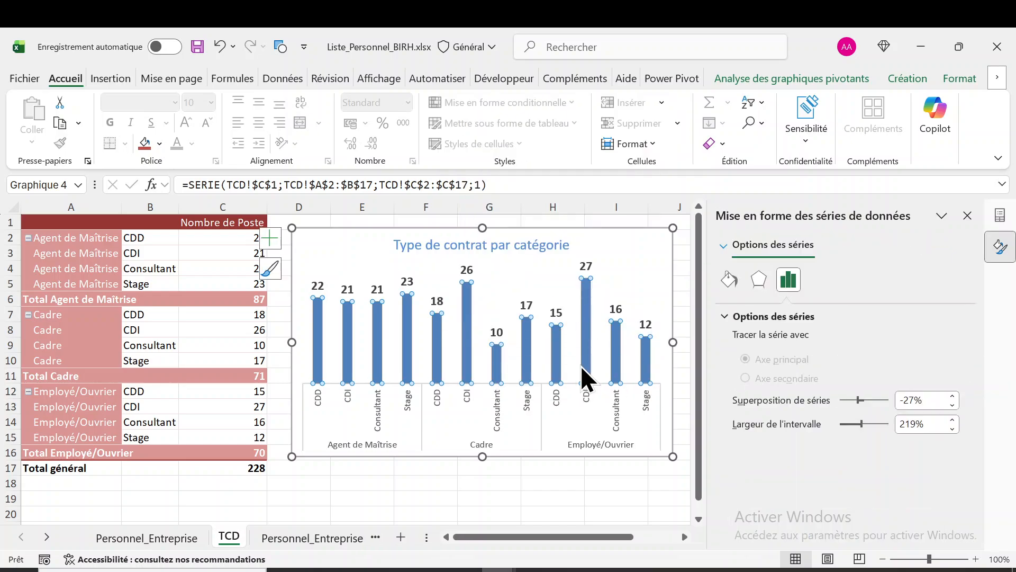
{"action": "mouse_move", "coordinate": [469, 362]}
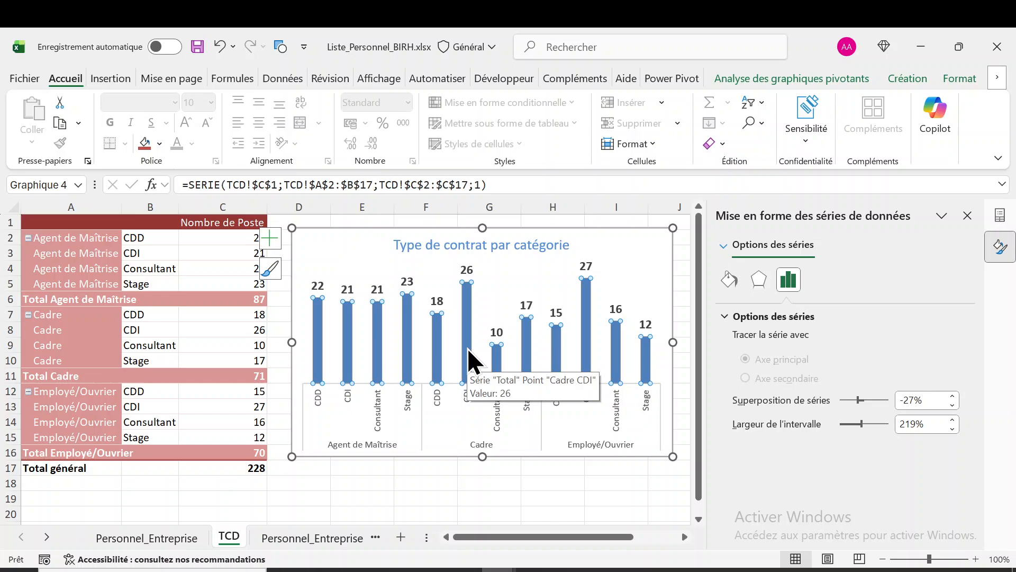
{"action": "right_click", "coordinate": [469, 362]}
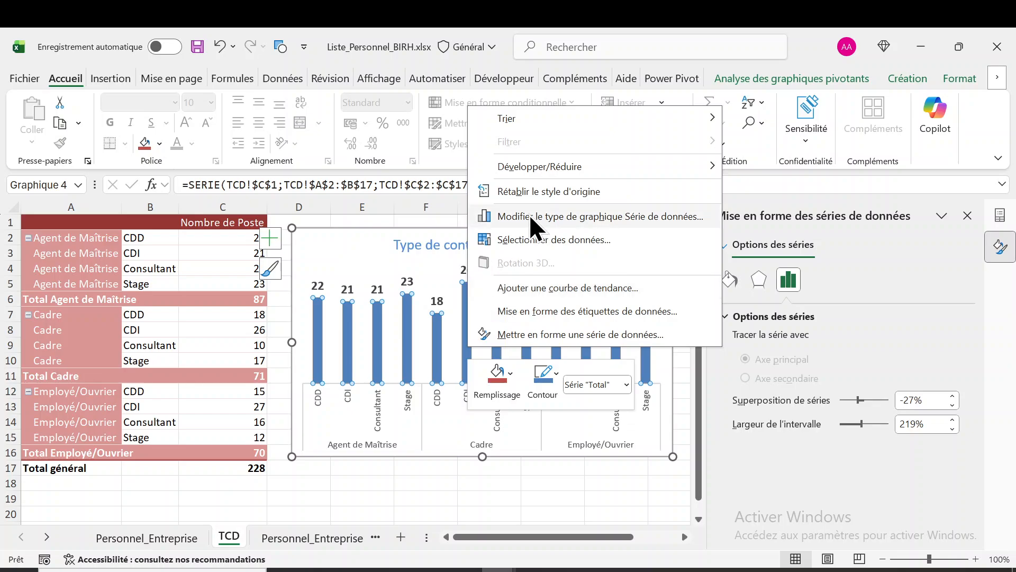
{"action": "left_click", "coordinate": [532, 334]}
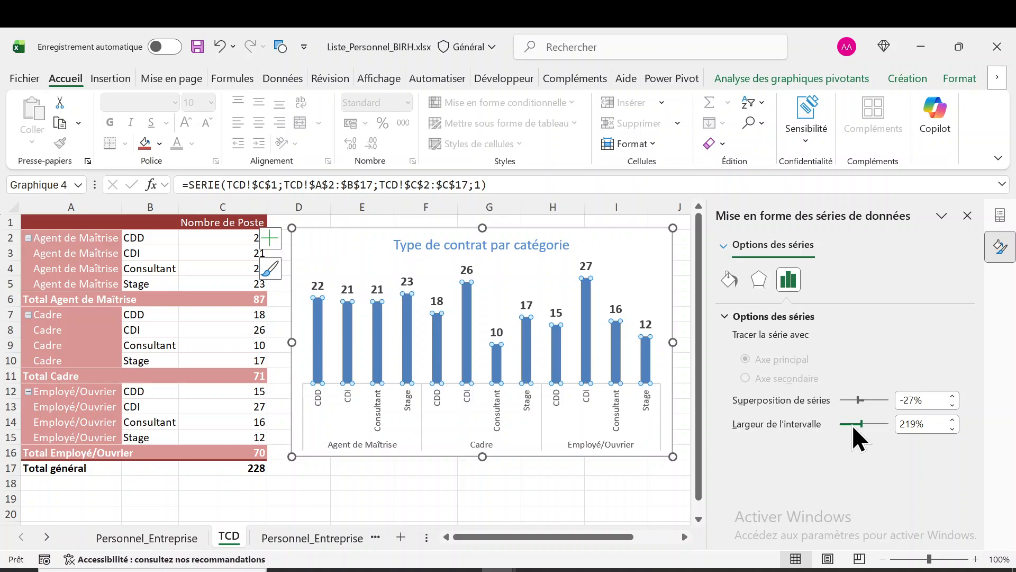
{"action": "left_click", "coordinate": [905, 423]}
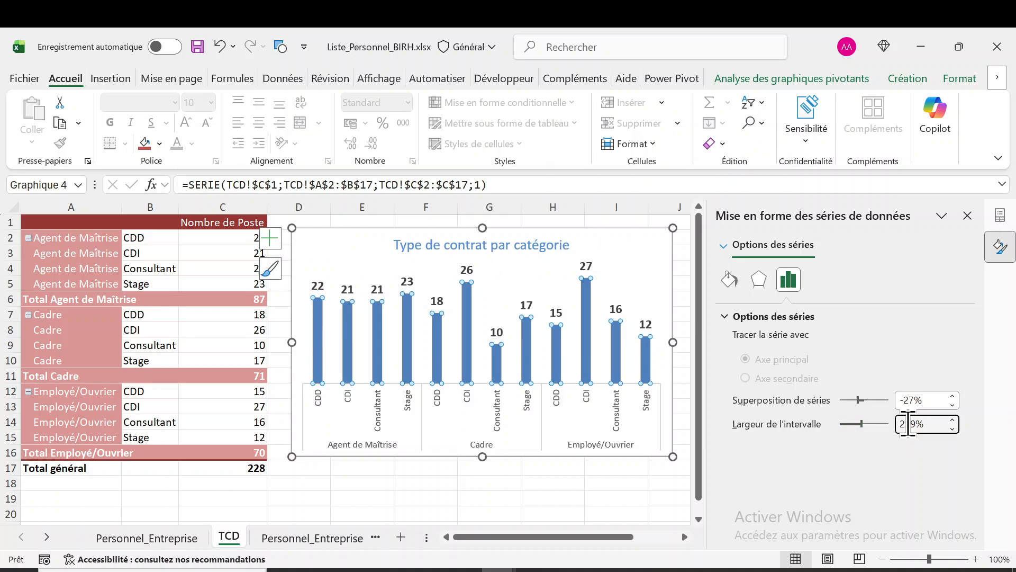
{"action": "key", "text": "BackSpace"}
{"action": "key", "text": "Delete"}
{"action": "type", "text": "5"}
{"action": "key", "text": "Return"}
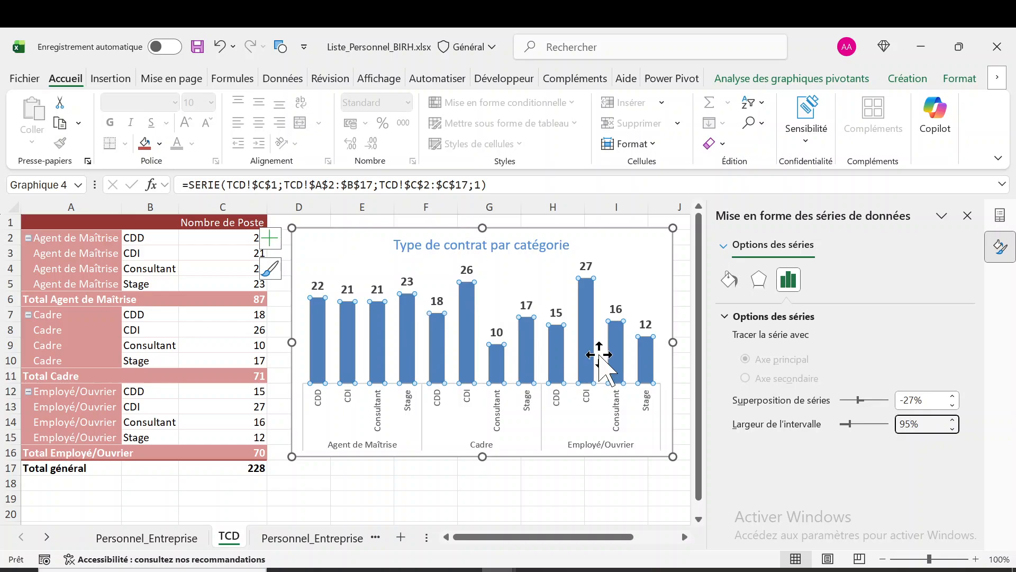
Fill the columns of the "Total" series with the darker olive green theme colour
{"action": "left_click", "coordinate": [730, 285]}
{"action": "left_click", "coordinate": [728, 315]}
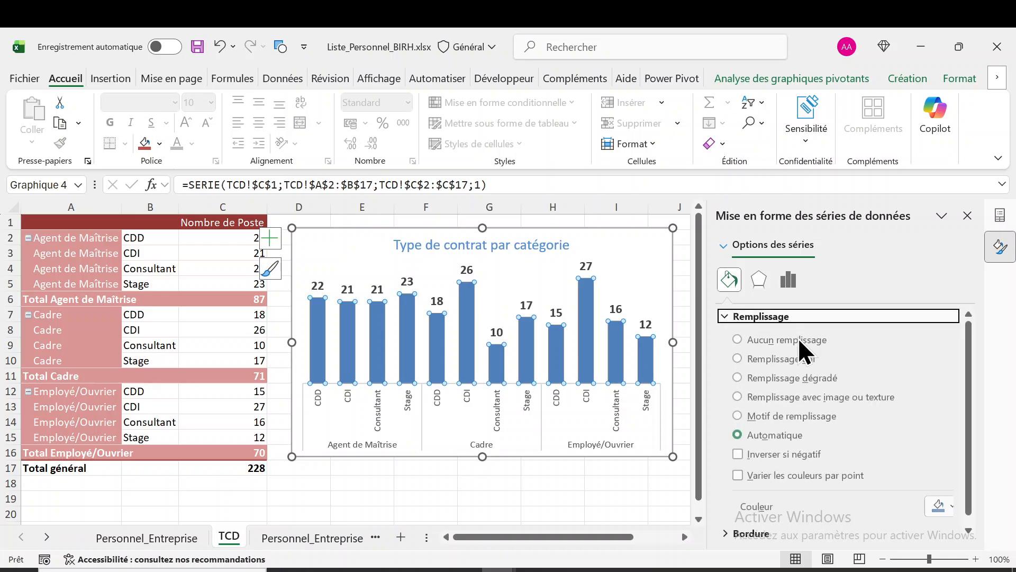
{"action": "left_click", "coordinate": [954, 507]}
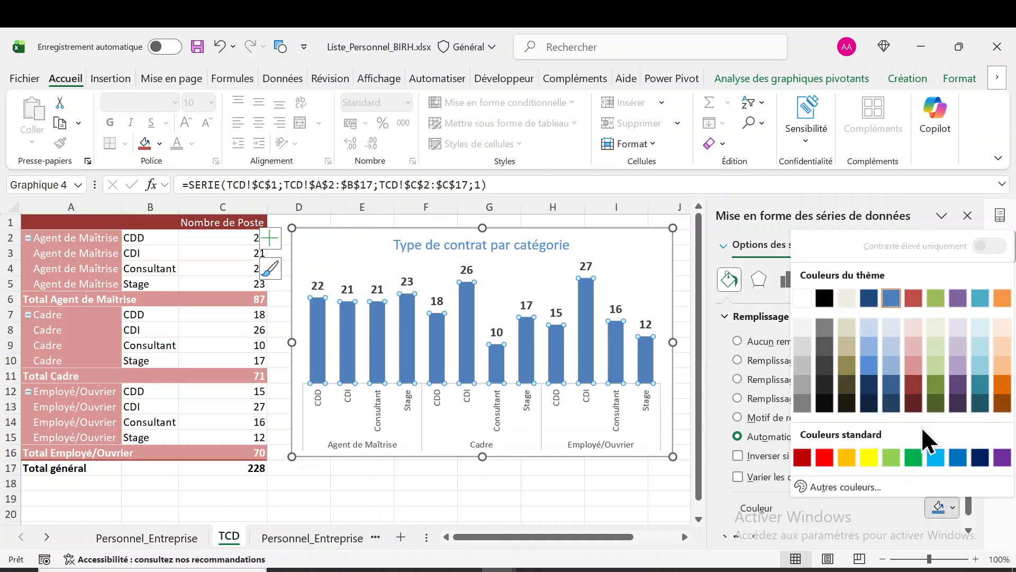
{"action": "left_click", "coordinate": [932, 383]}
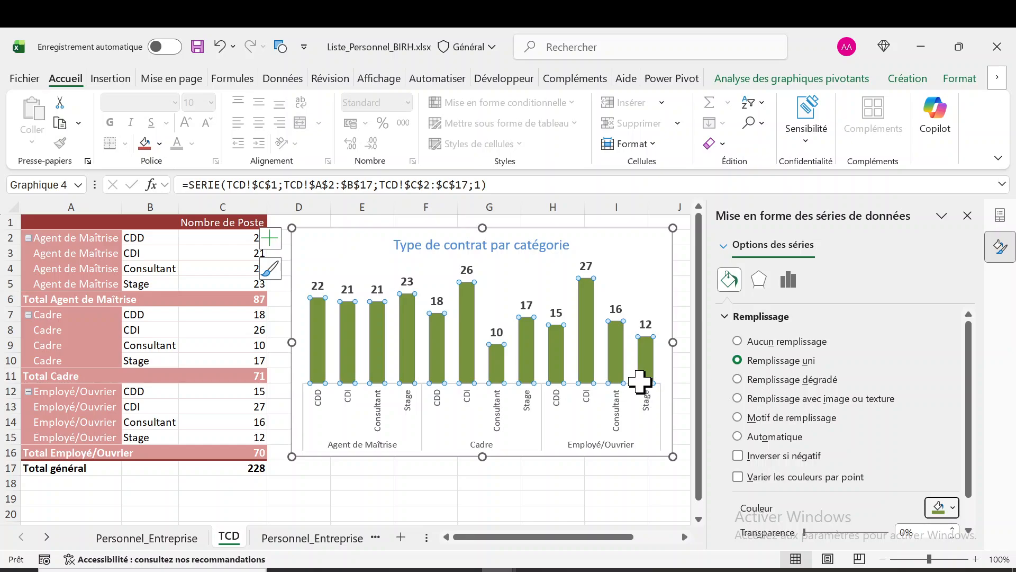
Increase the font size of the pivot chart's horizontal axis labels to 11
{"action": "left_click", "coordinate": [475, 405]}
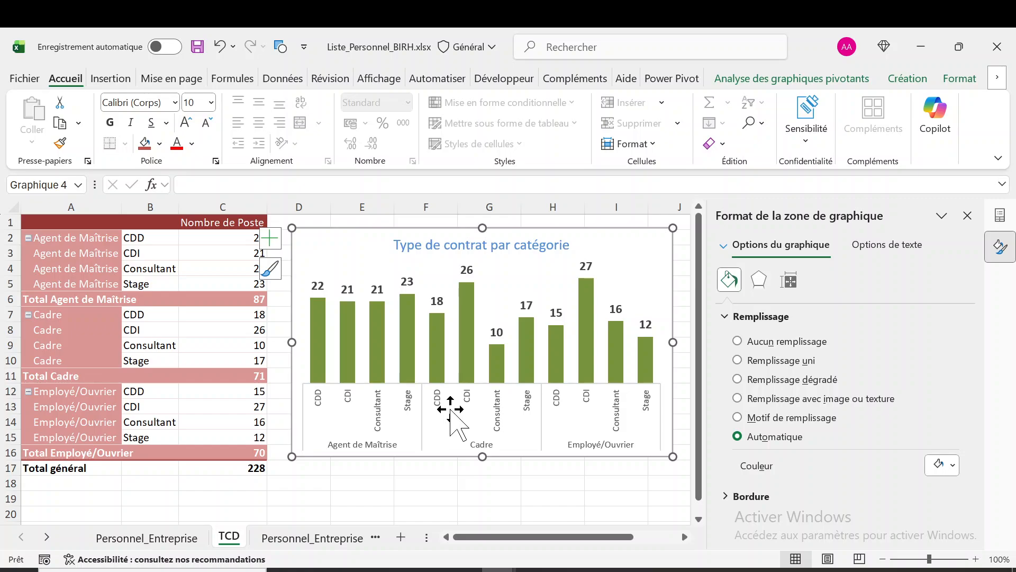
{"action": "left_click", "coordinate": [433, 402]}
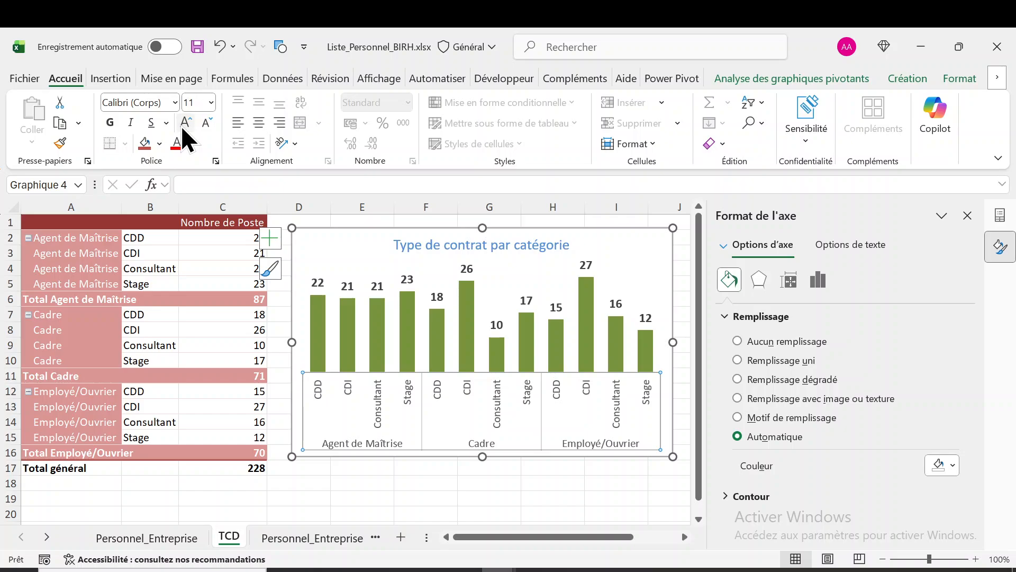
{"action": "left_click", "coordinate": [185, 122]}
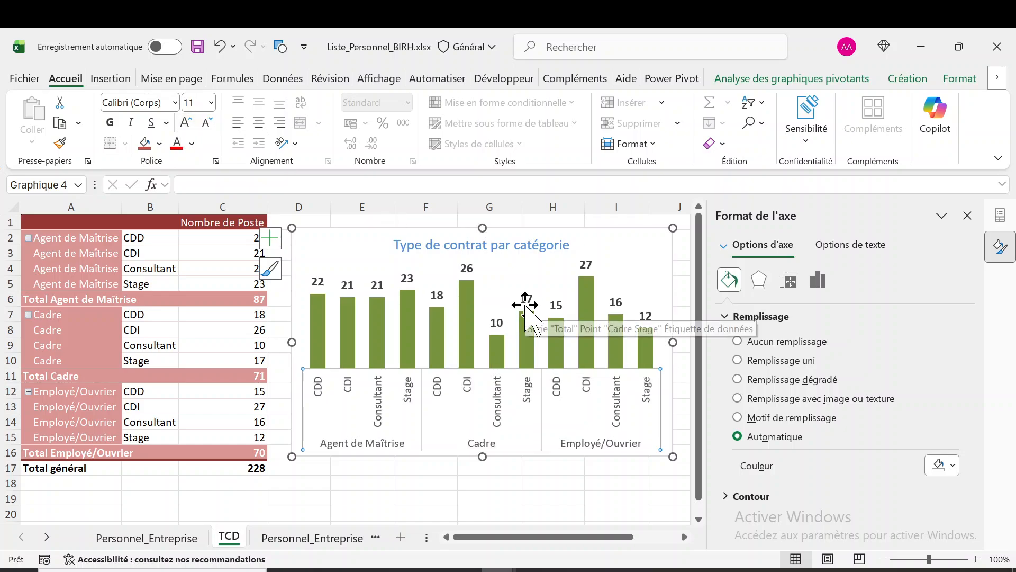
Reduce the plot area's height from its upper edge to leave more space beneath the chart title
{"action": "left_click", "coordinate": [462, 268]}
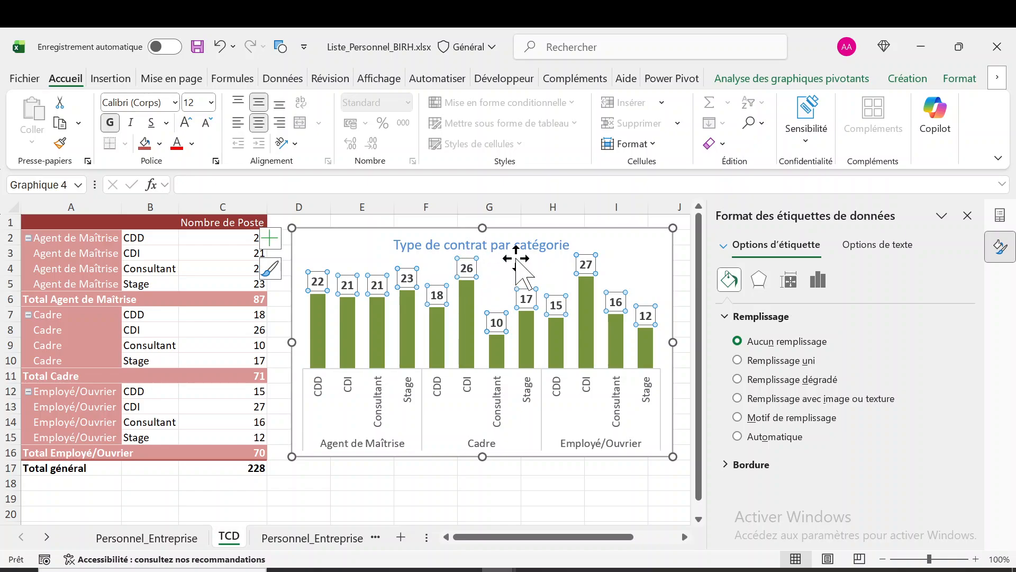
{"action": "left_click", "coordinate": [522, 260]}
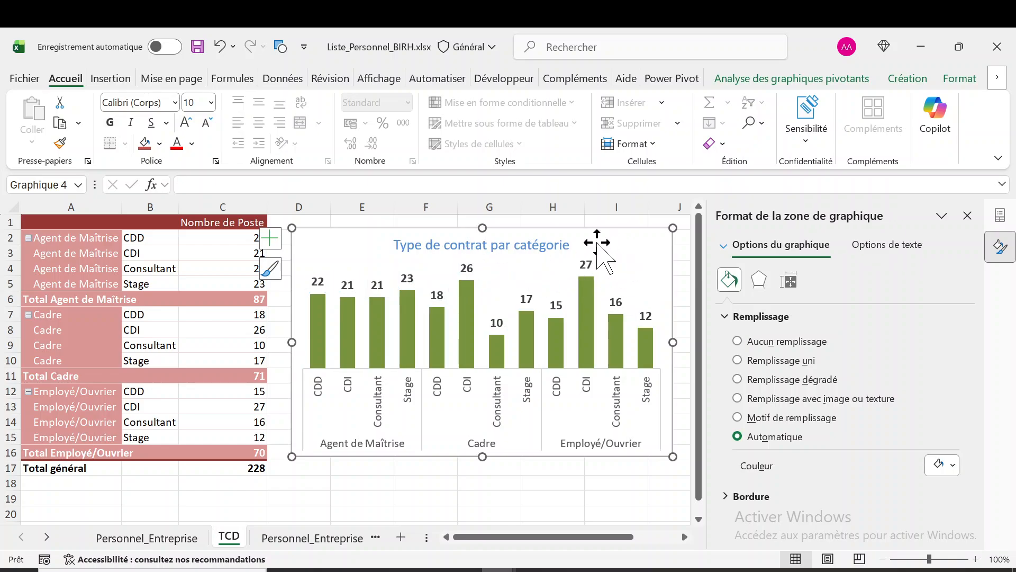
{"action": "left_click", "coordinate": [570, 247]}
{"action": "left_click", "coordinate": [619, 235]}
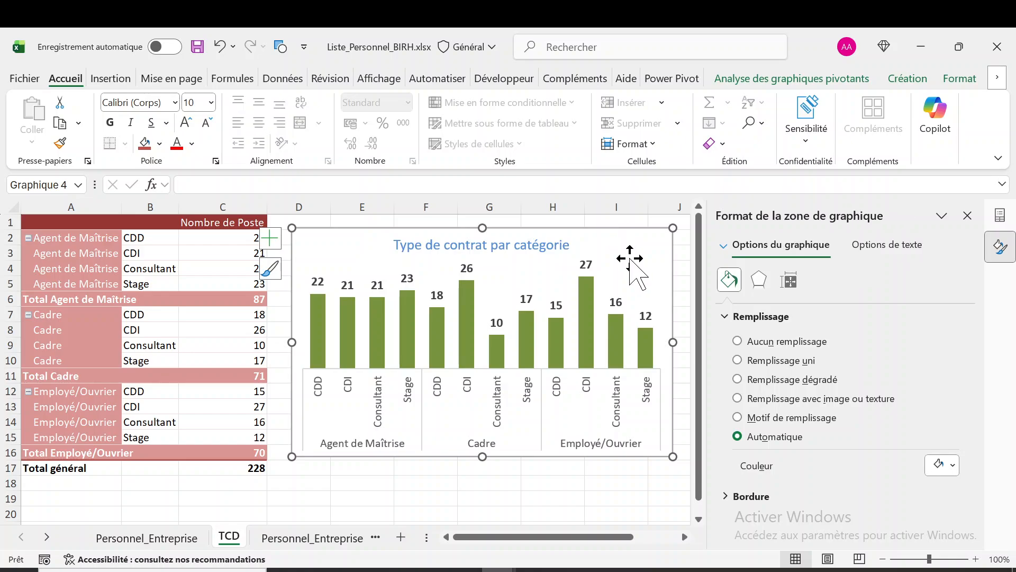
{"action": "left_click", "coordinate": [654, 302]}
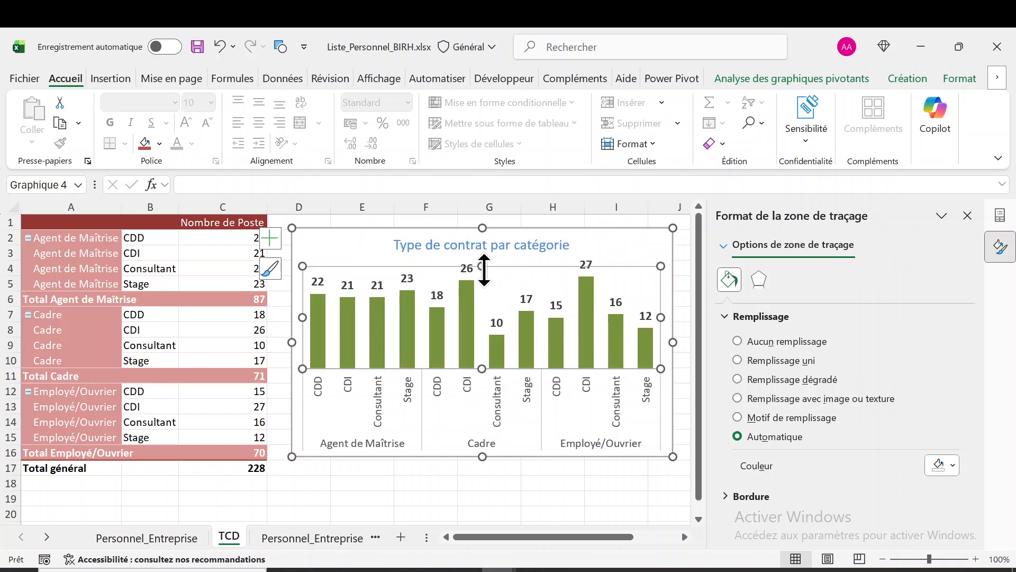
{"action": "left_click_drag", "start_coordinate": [482, 266], "coordinate": [482, 292]}
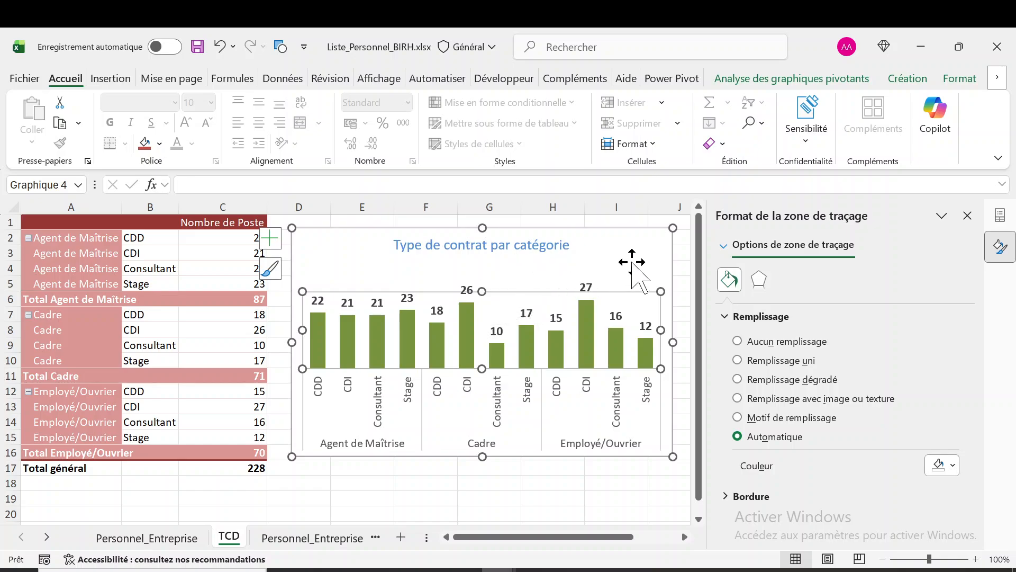
{"action": "left_click", "coordinate": [645, 258]}
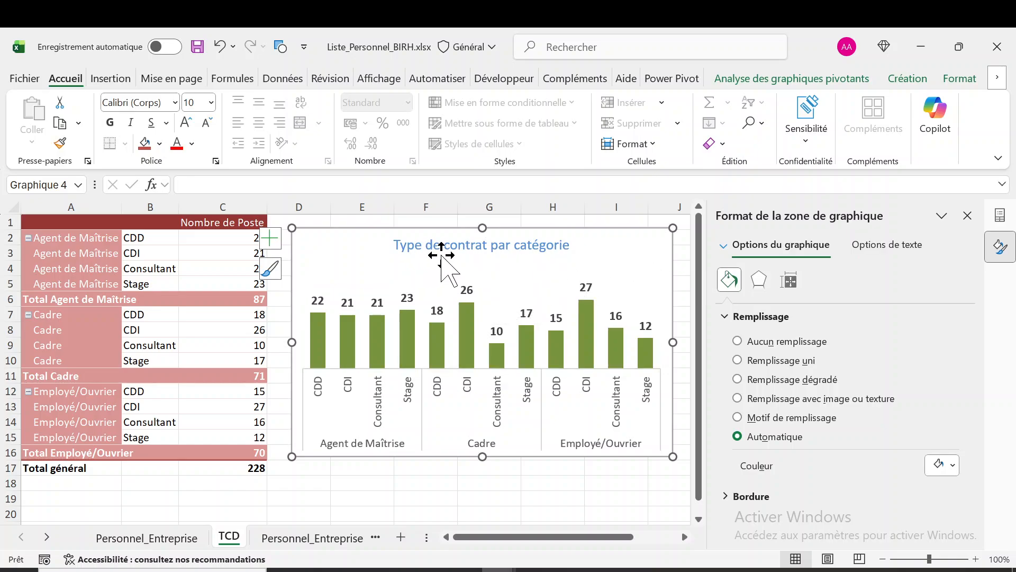
Change the text colour of the chart title "Type de contrat par catégorie" to the darker olive green theme colour
{"action": "left_click", "coordinate": [440, 247]}
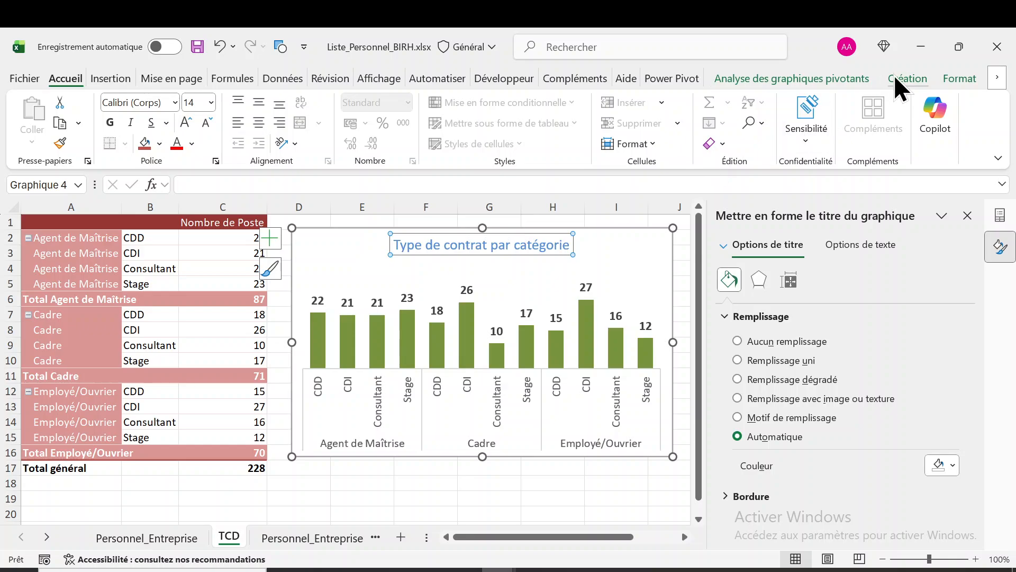
{"action": "left_click", "coordinate": [945, 76]}
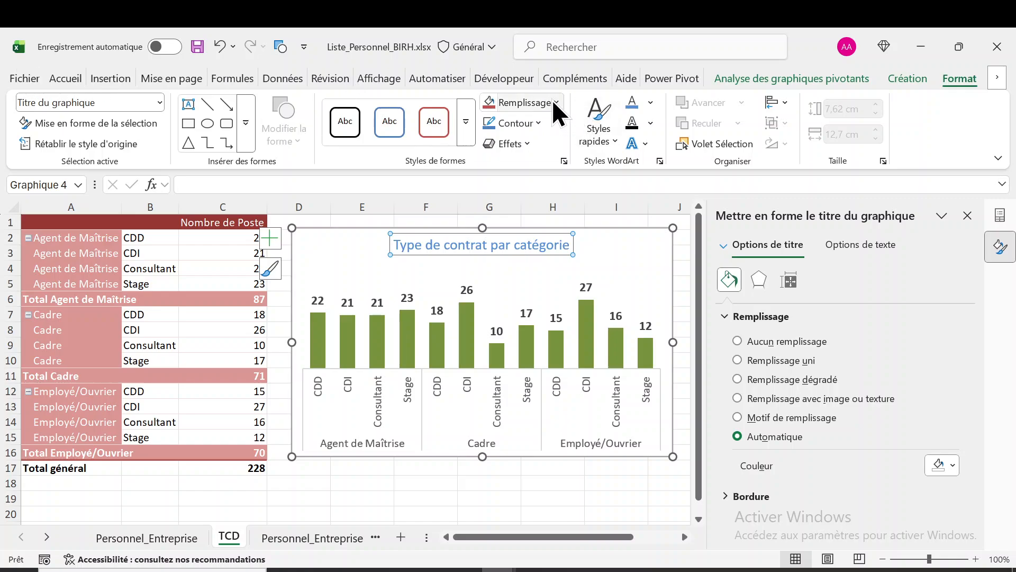
{"action": "left_click", "coordinate": [651, 102]}
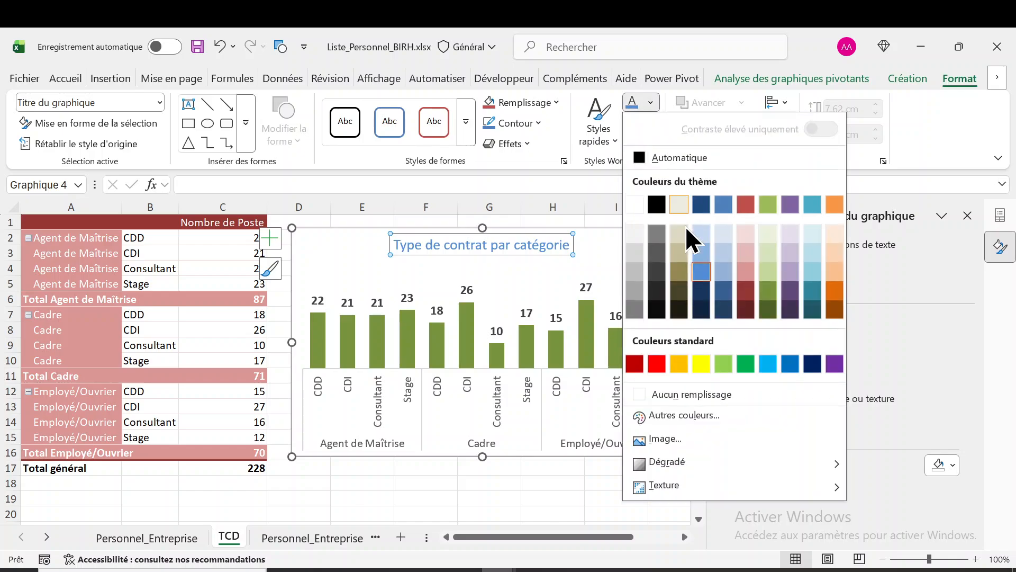
{"action": "left_click", "coordinate": [768, 290]}
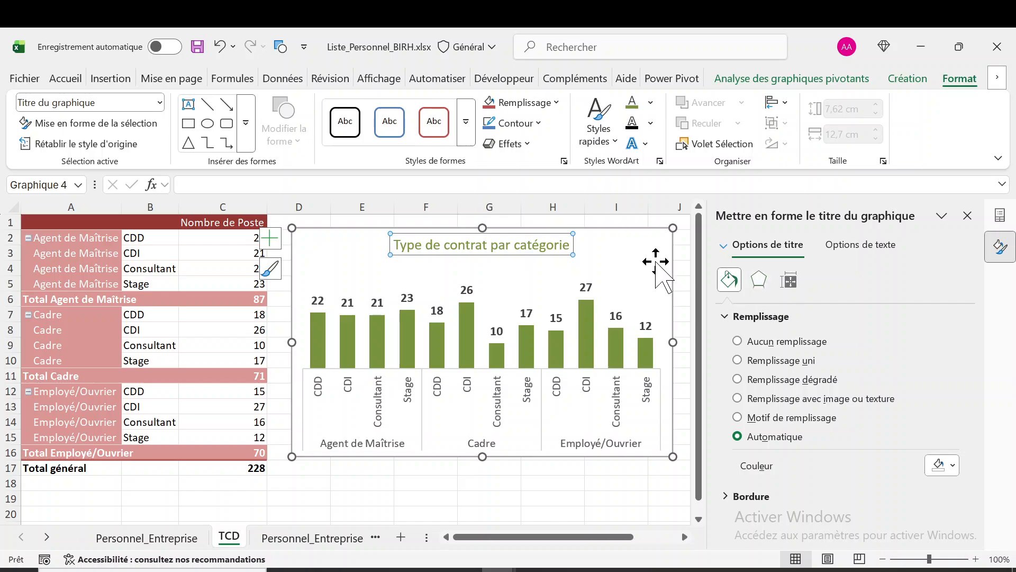
{"action": "left_click", "coordinate": [657, 263]}
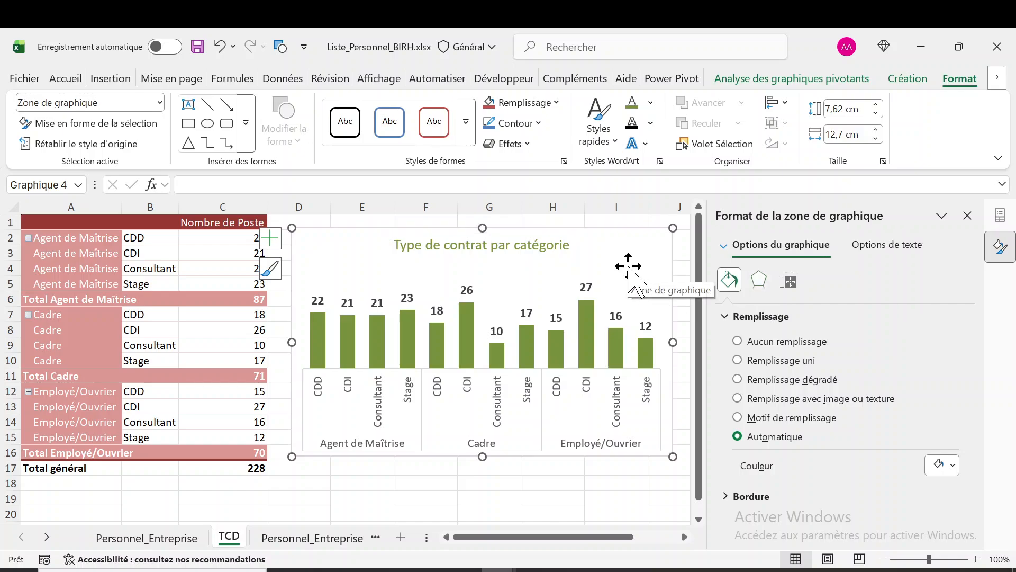
Move the pivot chart to a new chart sheet named GCD
{"action": "left_click", "coordinate": [916, 83]}
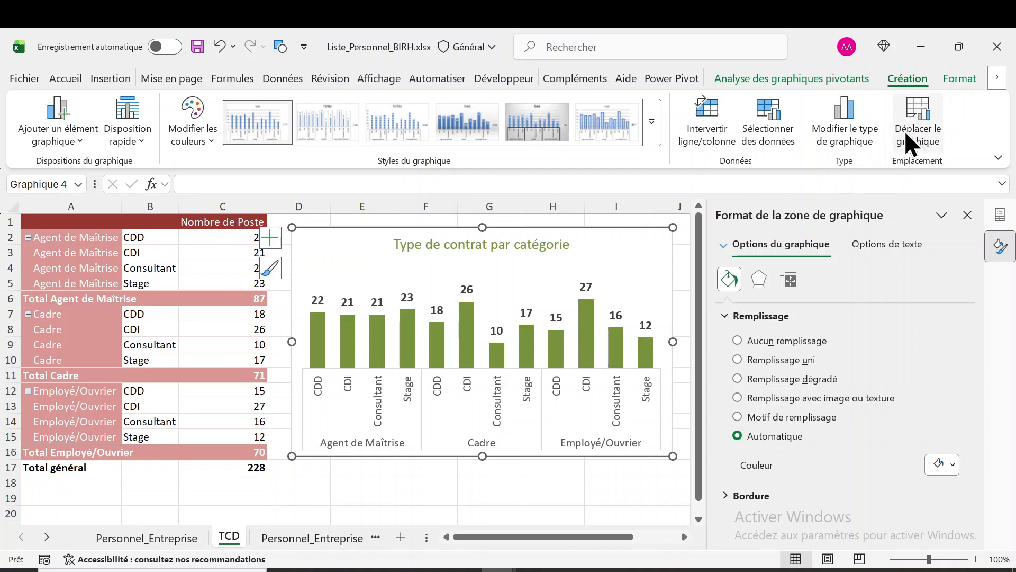
{"action": "left_click", "coordinate": [909, 144]}
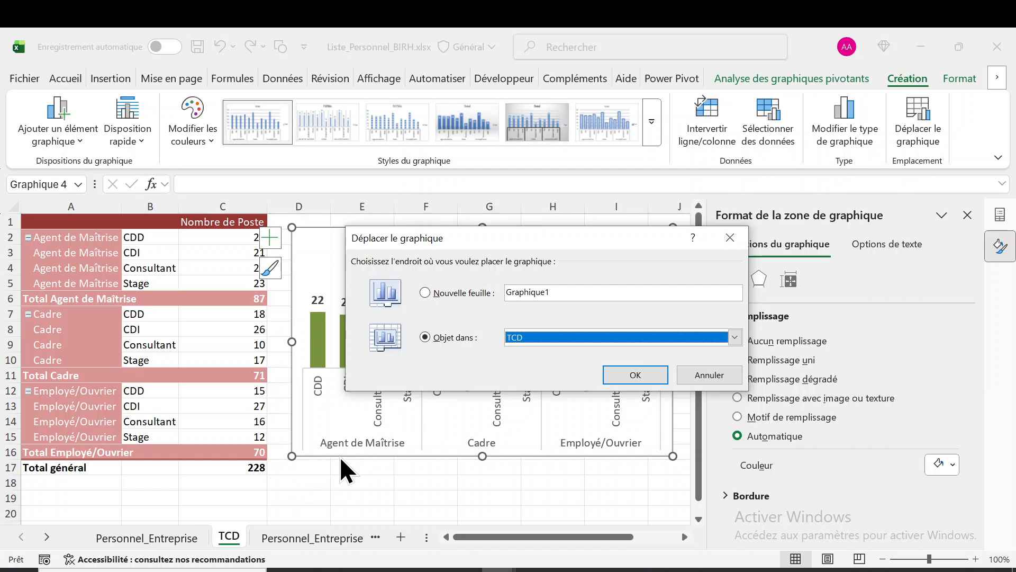
{"action": "left_click", "coordinate": [559, 291]}
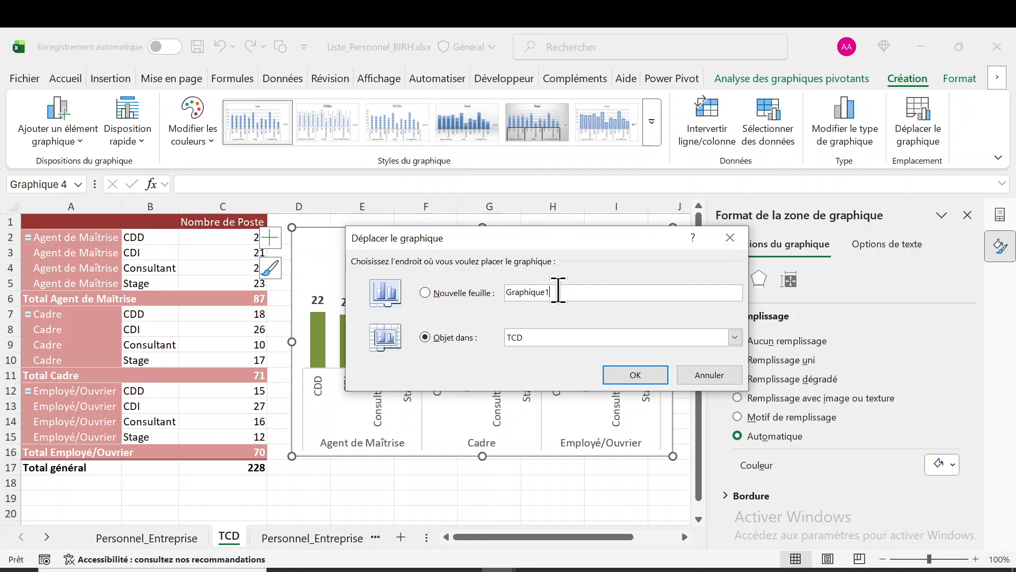
{"action": "left_click", "coordinate": [430, 292]}
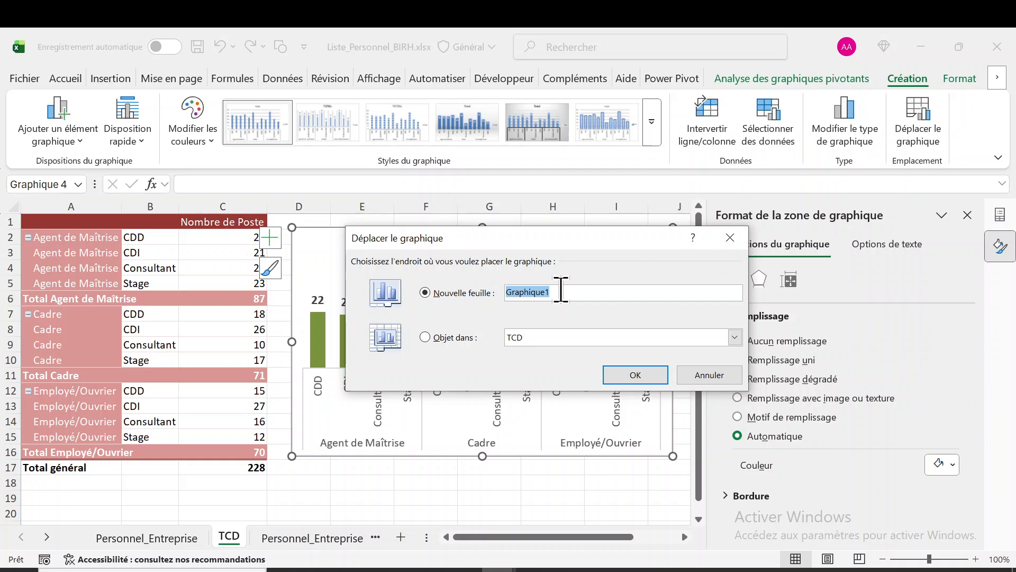
{"action": "type", "text": "G"}
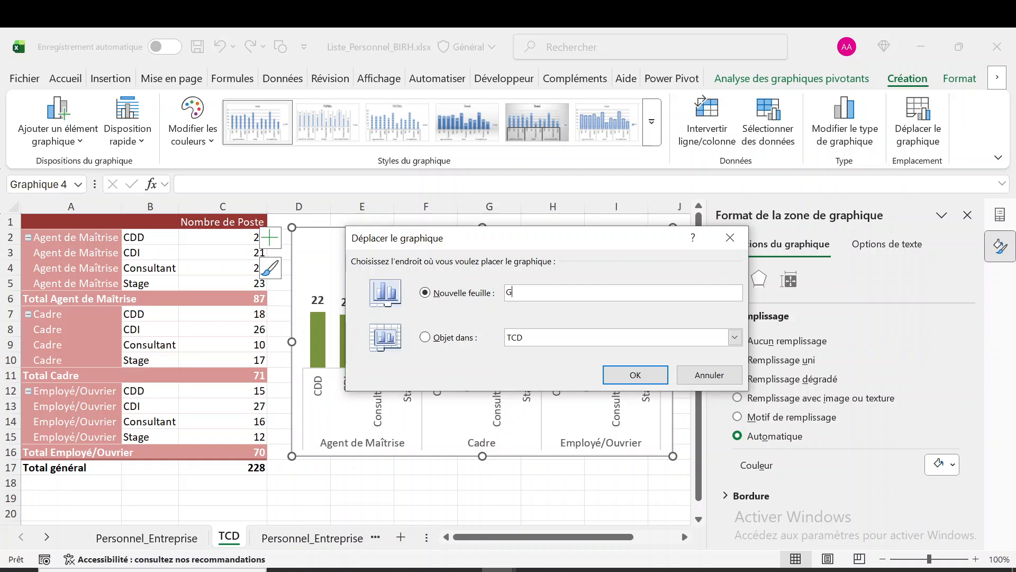
{"action": "type", "text": "CD"}
{"action": "left_click", "coordinate": [640, 375]}
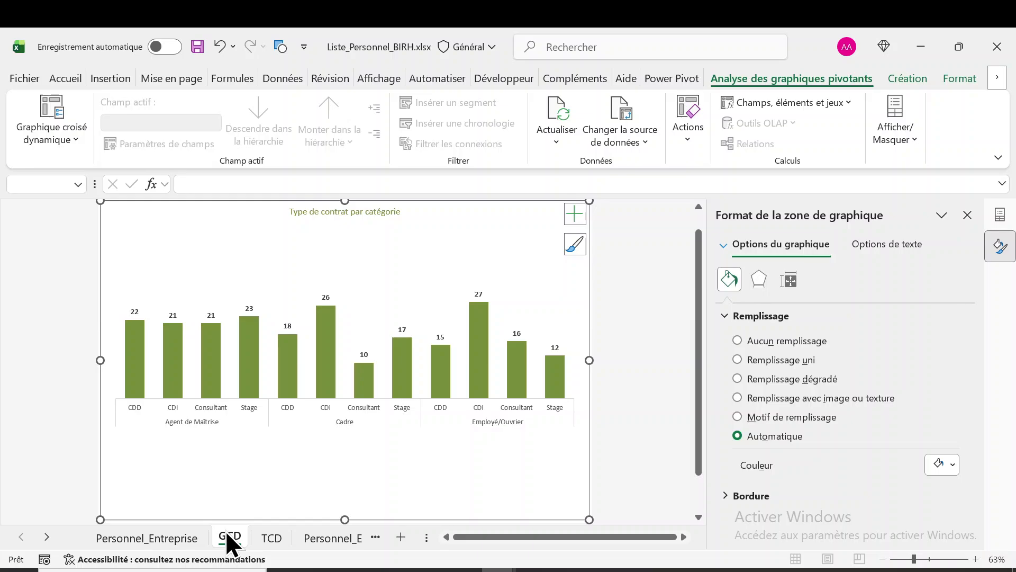
Increase the font size of the data labels in the GCD chart to 18
{"action": "left_click", "coordinate": [324, 296]}
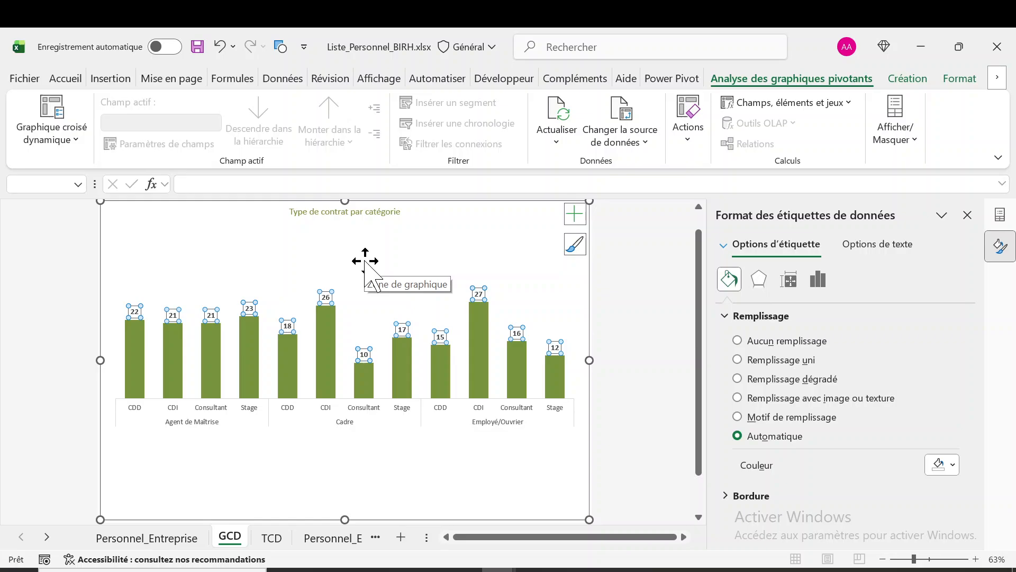
{"action": "left_click", "coordinate": [71, 78]}
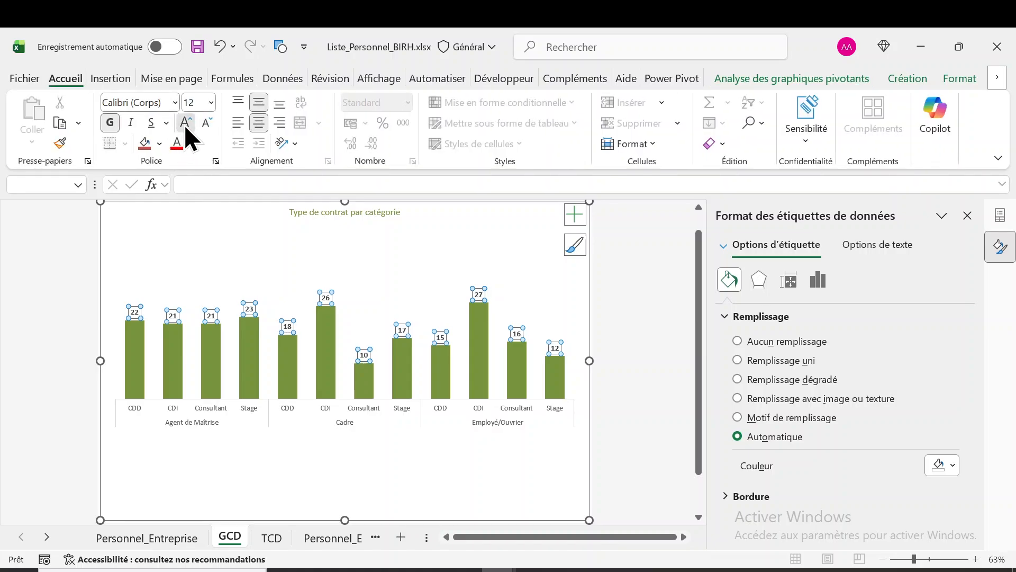
{"action": "left_click", "coordinate": [184, 125]}
{"action": "left_click", "coordinate": [184, 125]}
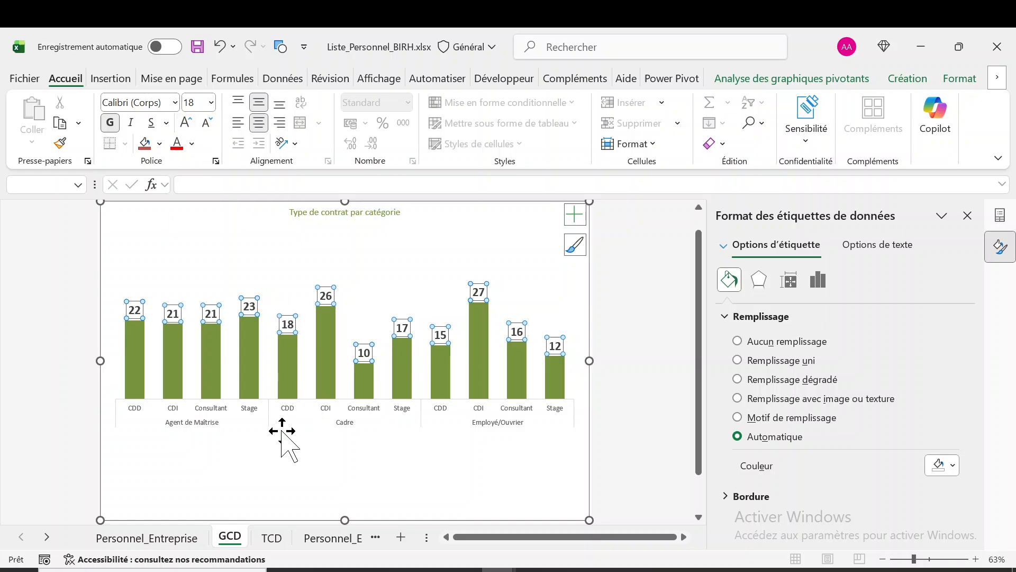
Make the horizontal axis labels of the GCD chart bold and increase their font size to 18
{"action": "left_click", "coordinate": [227, 427]}
{"action": "left_click", "coordinate": [221, 417]}
{"action": "left_click", "coordinate": [113, 127]}
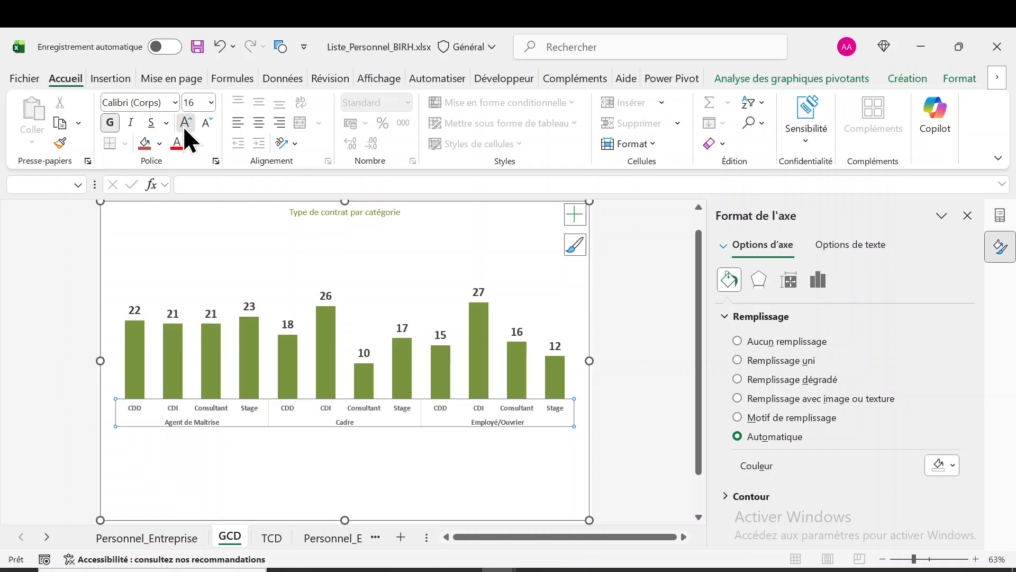
{"action": "left_click", "coordinate": [184, 123]}
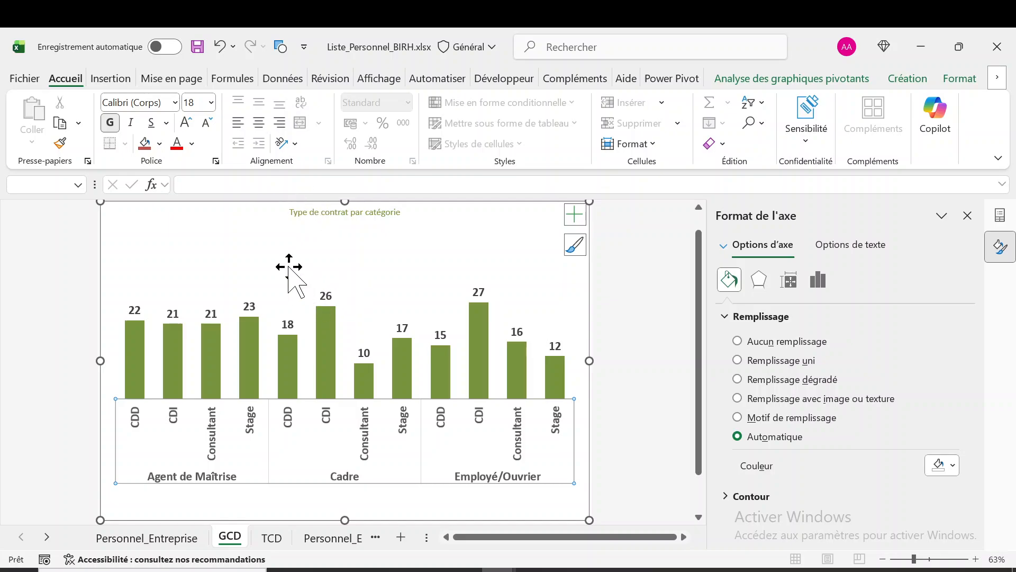
Make the chart title bold and increase its font size to 32
{"action": "left_click", "coordinate": [317, 213]}
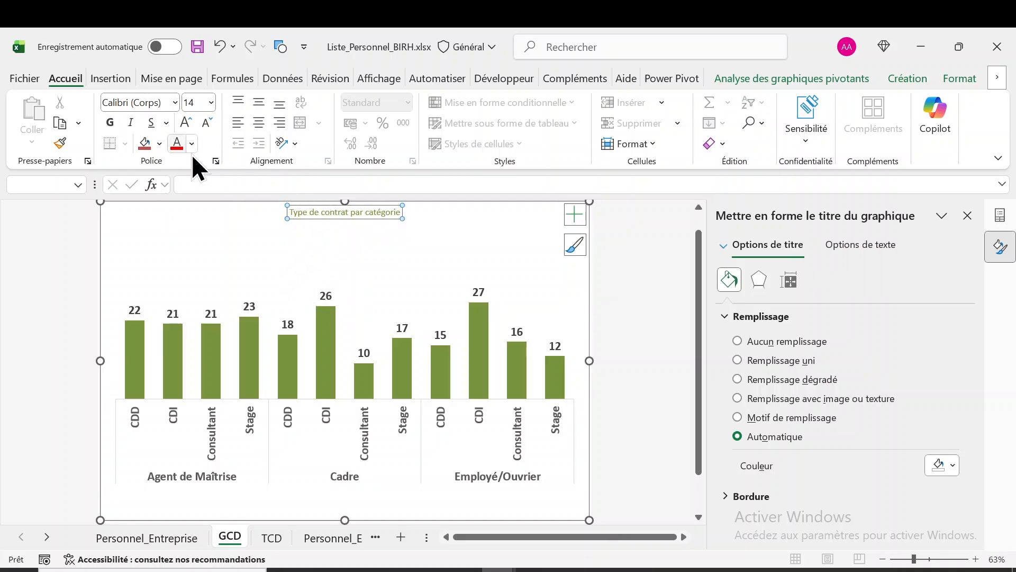
{"action": "left_click", "coordinate": [116, 121]}
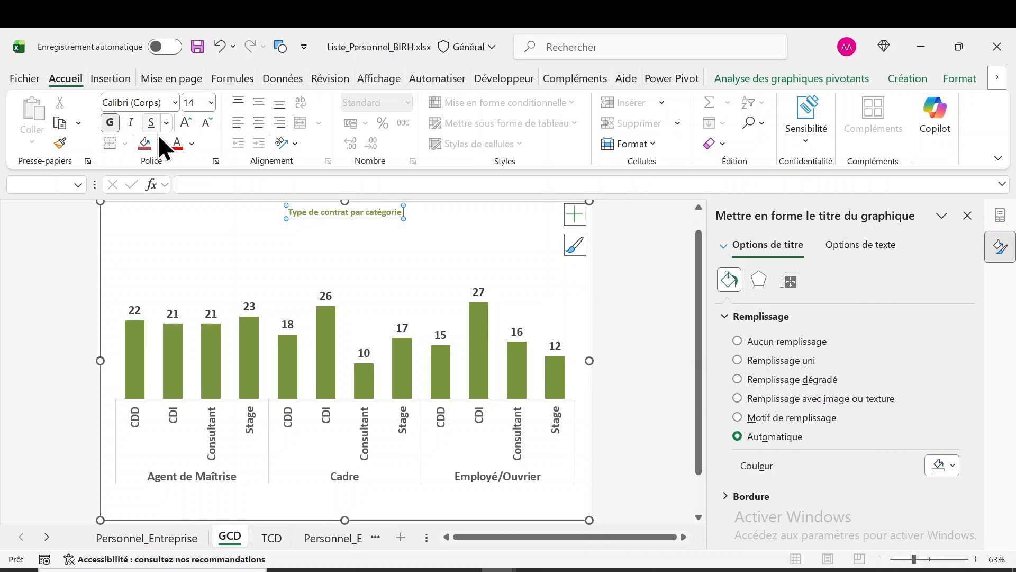
{"action": "left_click", "coordinate": [183, 123]}
{"action": "left_click", "coordinate": [183, 123]}
{"action": "left_click", "coordinate": [183, 123]}
{"action": "left_click", "coordinate": [183, 123]}
{"action": "left_click", "coordinate": [183, 123]}
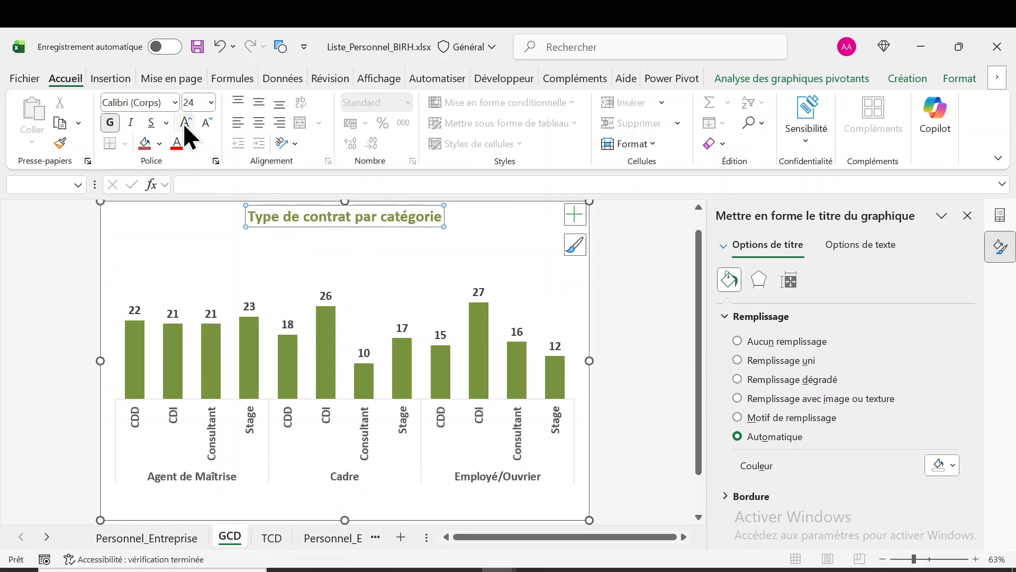
{"action": "left_click", "coordinate": [183, 123]}
{"action": "left_click", "coordinate": [183, 123]}
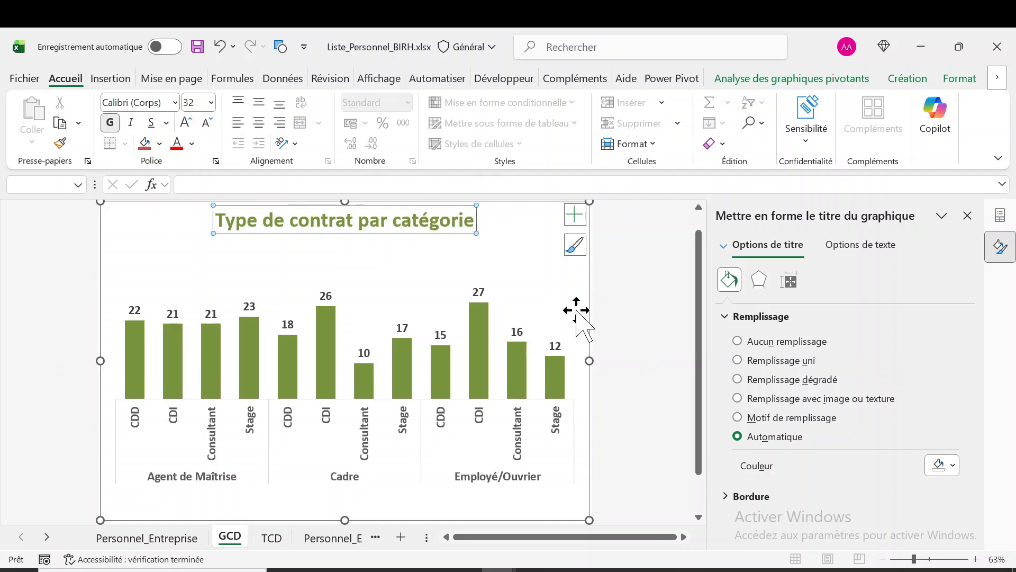
Correct the chart title's wording to "Types de contrat par catégorie"
{"action": "left_click", "coordinate": [258, 220]}
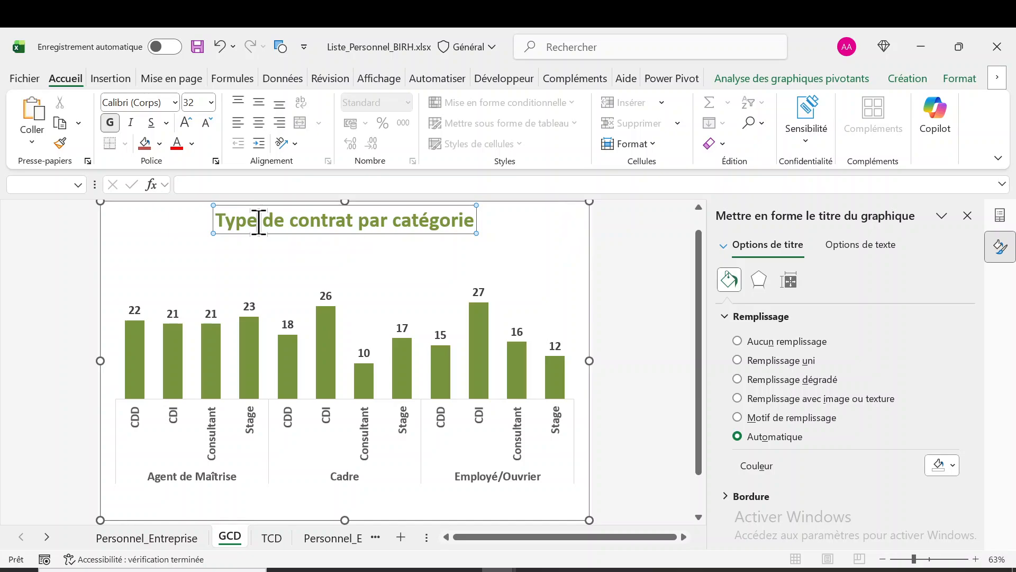
{"action": "type", "text": "S"}
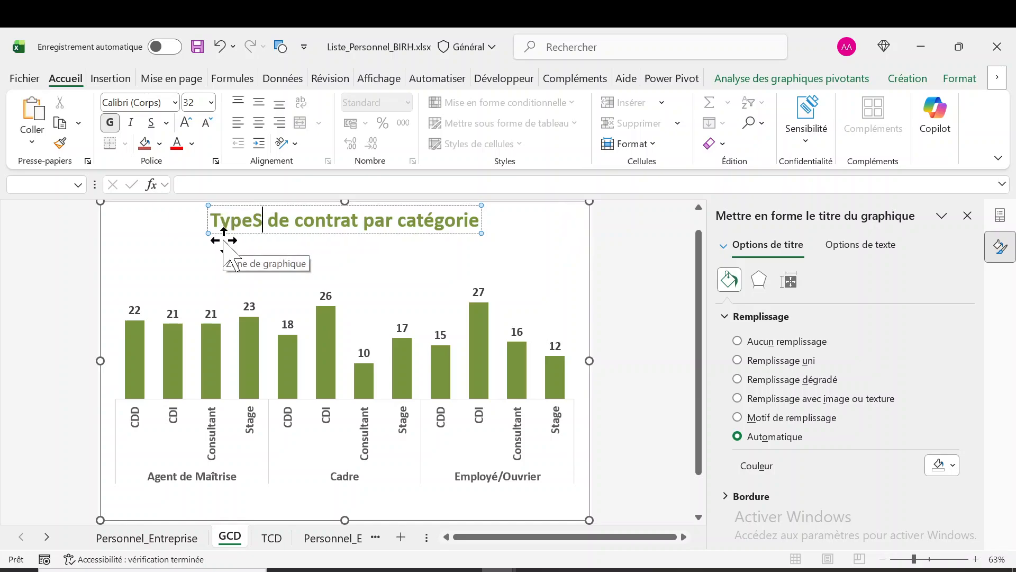
{"action": "key", "text": "BackSpace"}
{"action": "type", "text": "s"}
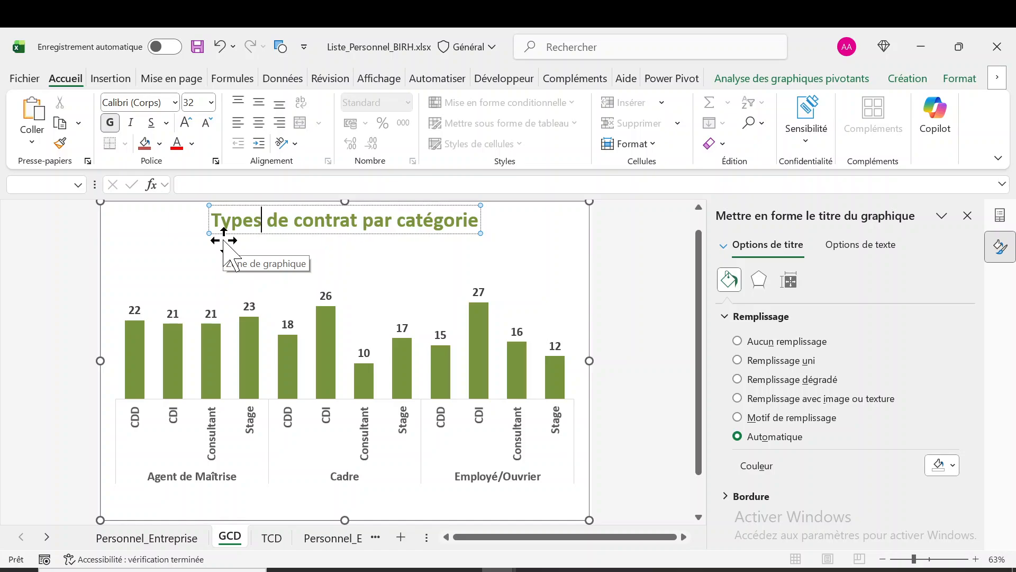
{"action": "left_click", "coordinate": [639, 291]}
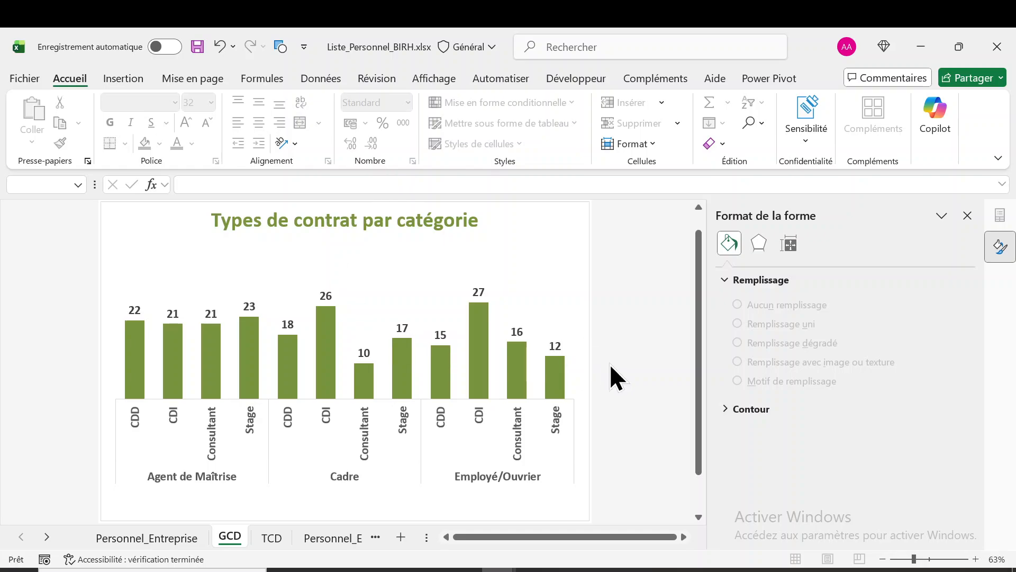
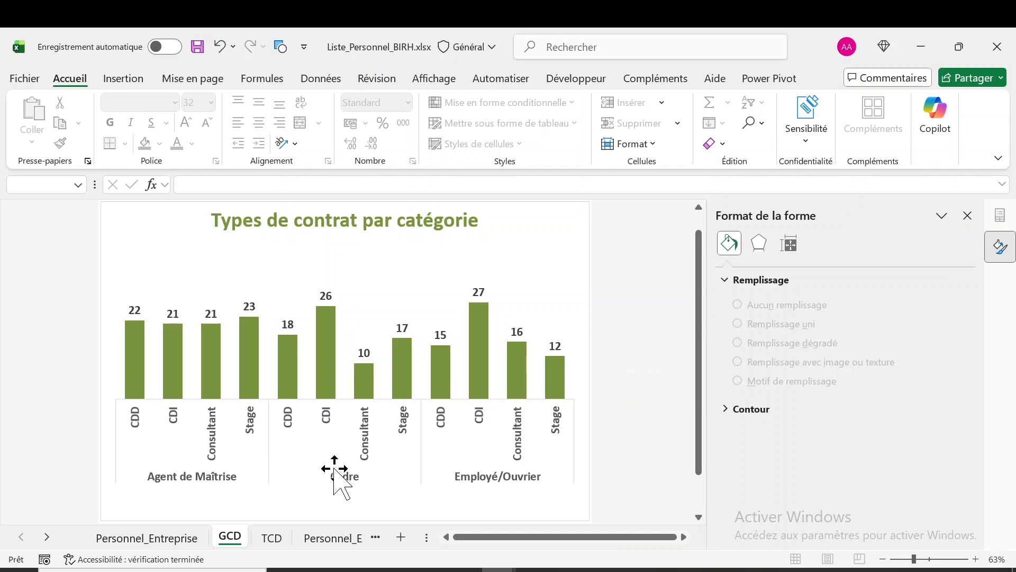
Preview the column, line and bar chart types for the GCD pivot chart, keeping its current type
{"action": "left_click", "coordinate": [385, 312]}
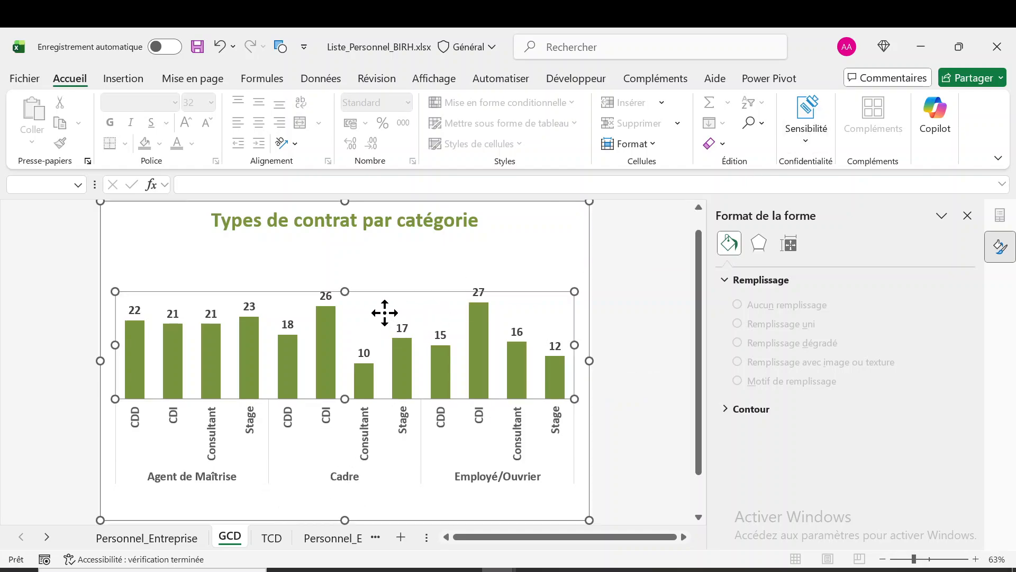
{"action": "left_click", "coordinate": [534, 215]}
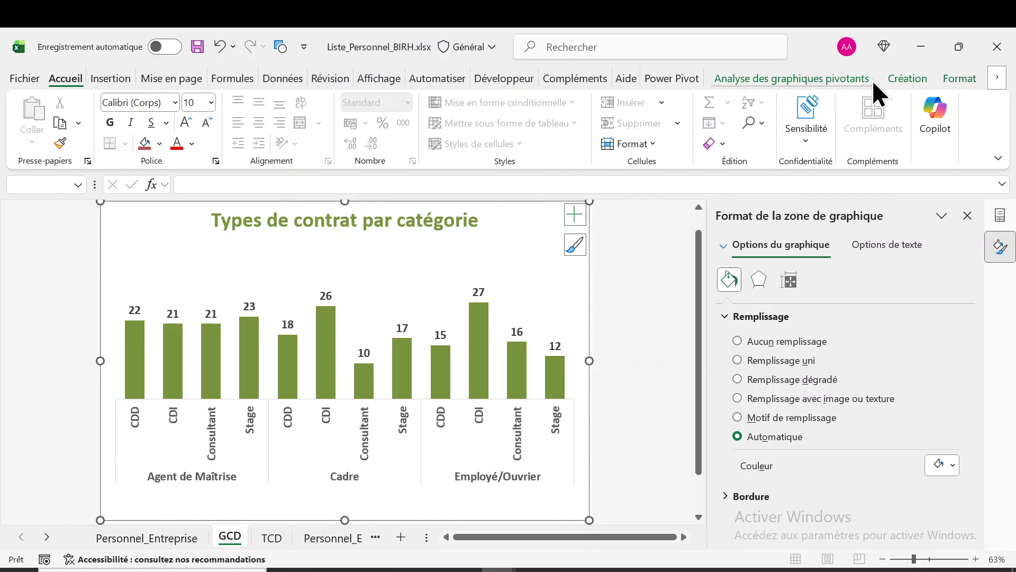
{"action": "left_click", "coordinate": [901, 75]}
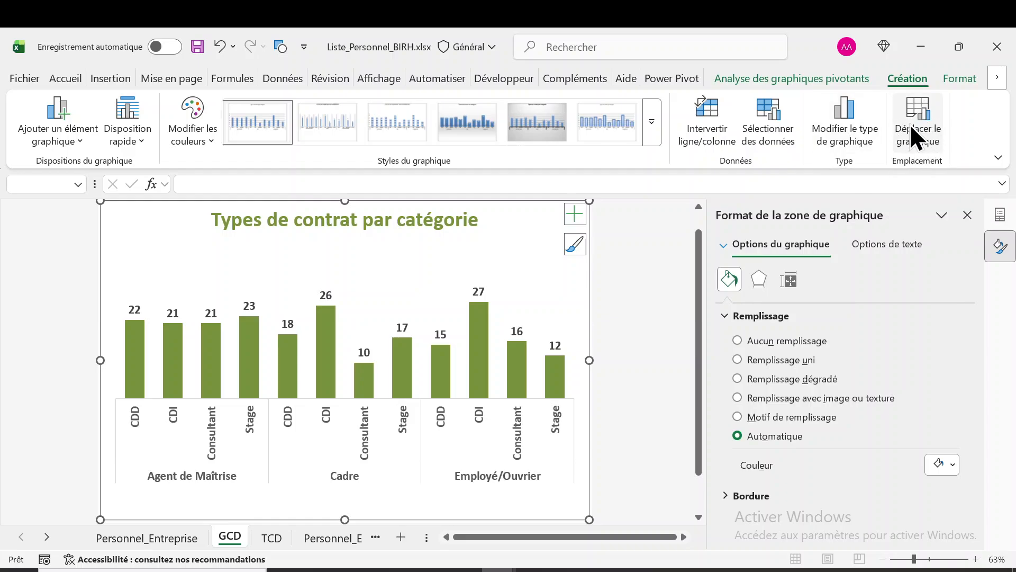
{"action": "left_click", "coordinate": [842, 109]}
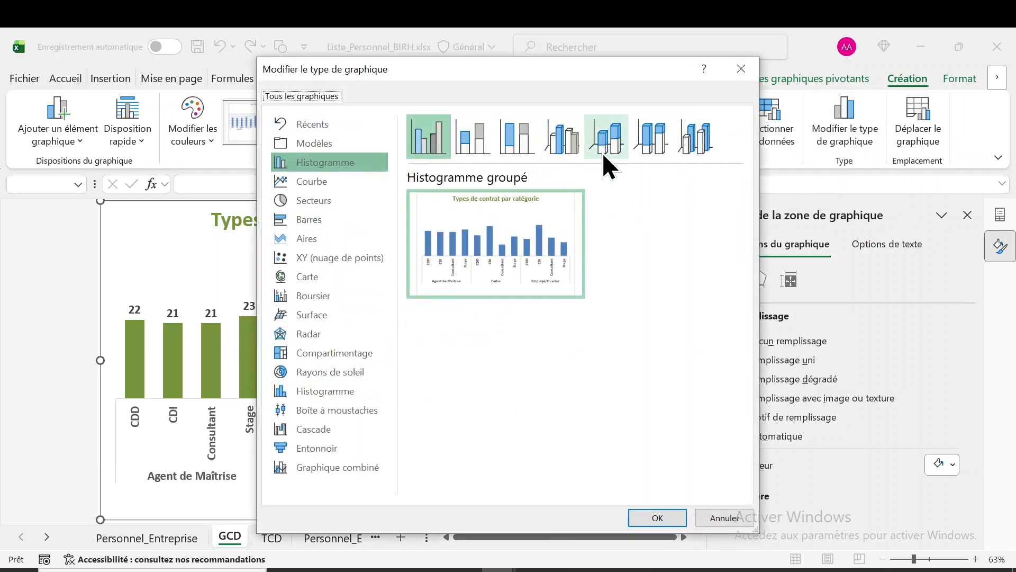
{"action": "left_click", "coordinate": [299, 190]}
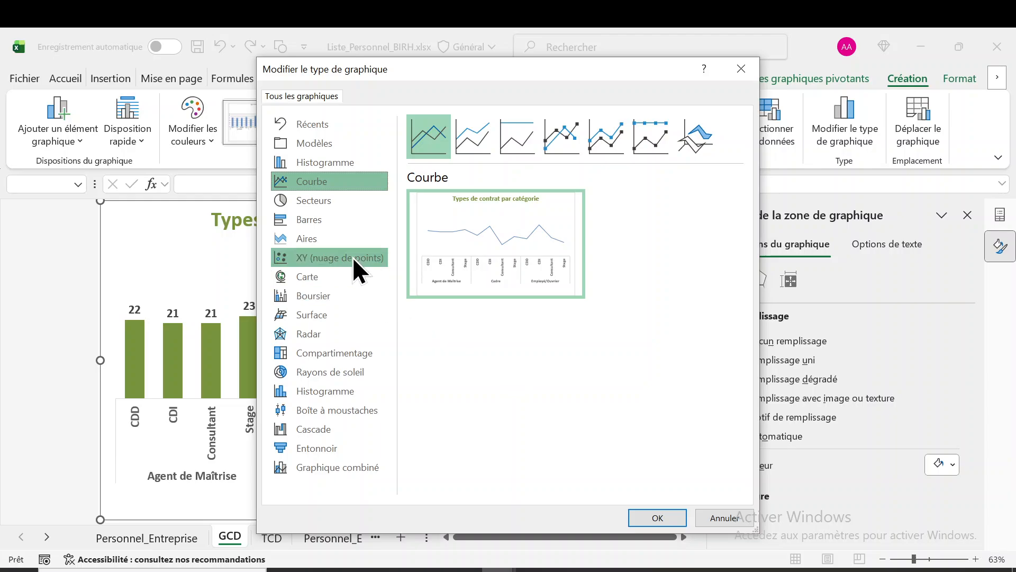
{"action": "left_click", "coordinate": [333, 167]}
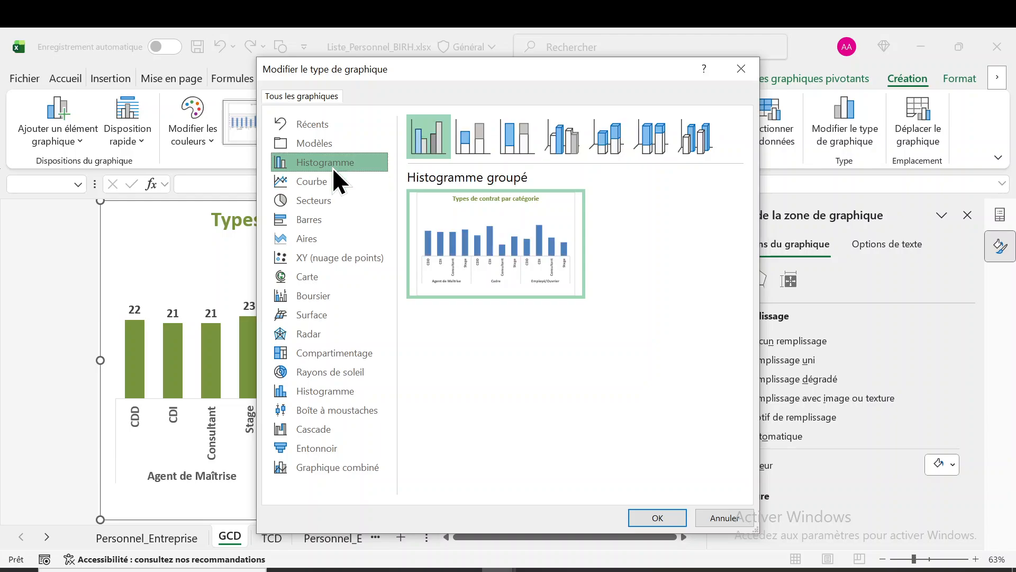
{"action": "left_click", "coordinate": [477, 138]}
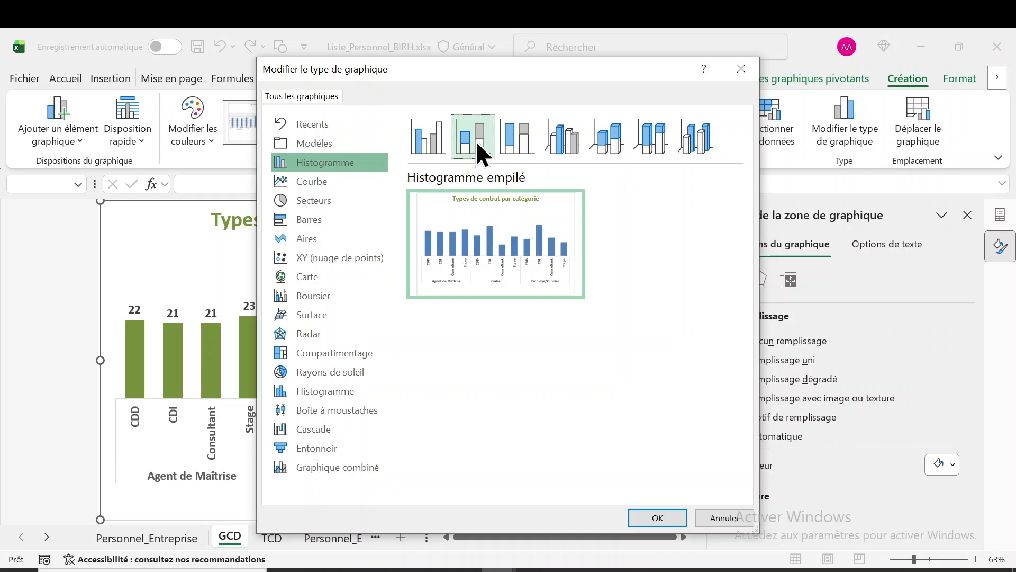
{"action": "left_click", "coordinate": [522, 156]}
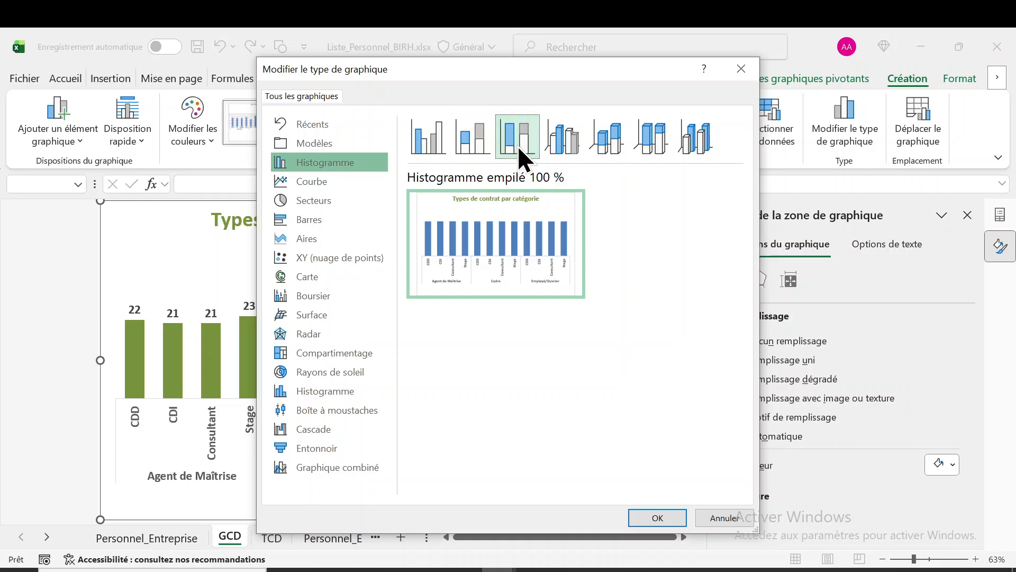
{"action": "left_click", "coordinate": [417, 147]}
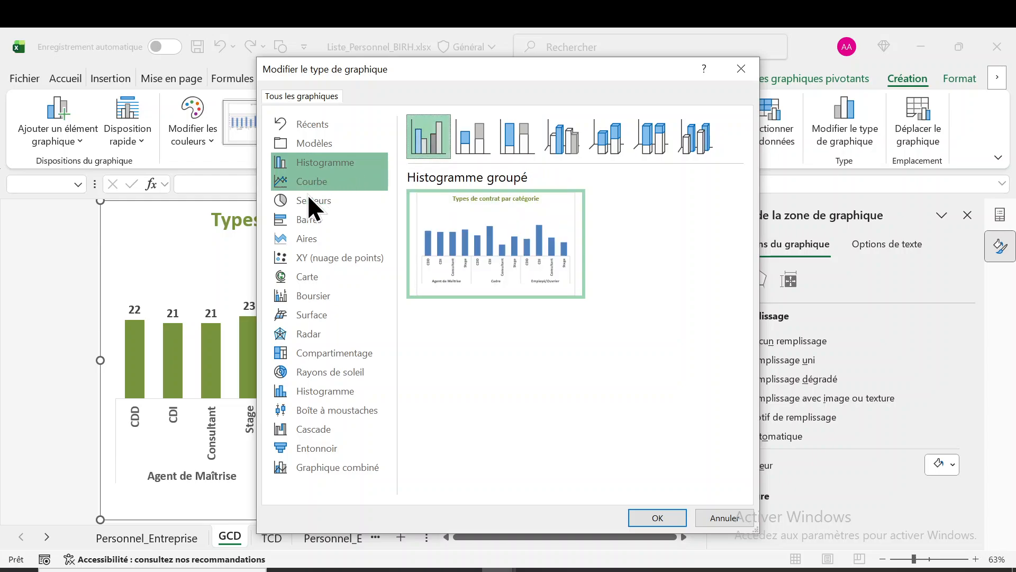
{"action": "left_click", "coordinate": [327, 221]}
{"action": "mouse_move", "coordinate": [565, 214]}
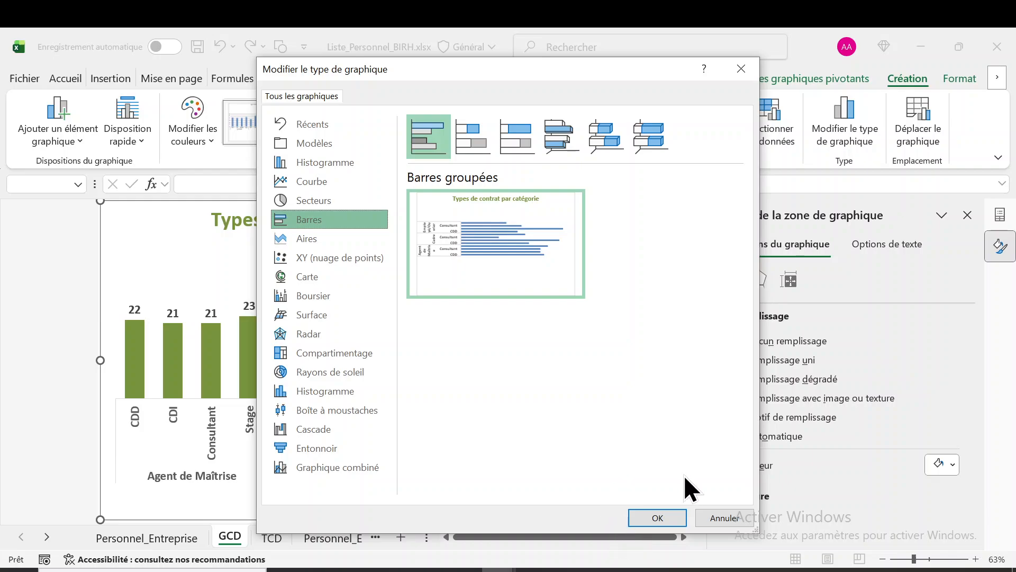
{"action": "left_click", "coordinate": [723, 519]}
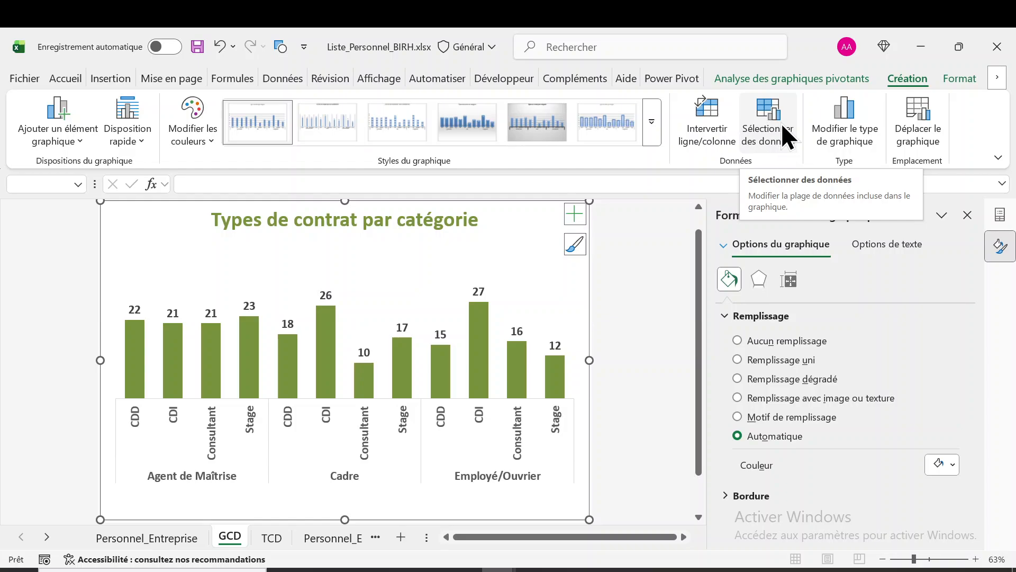
Examine the GCD chart's data source, its horizontal axis labels and its hidden and empty cell settings
{"action": "left_click", "coordinate": [772, 122]}
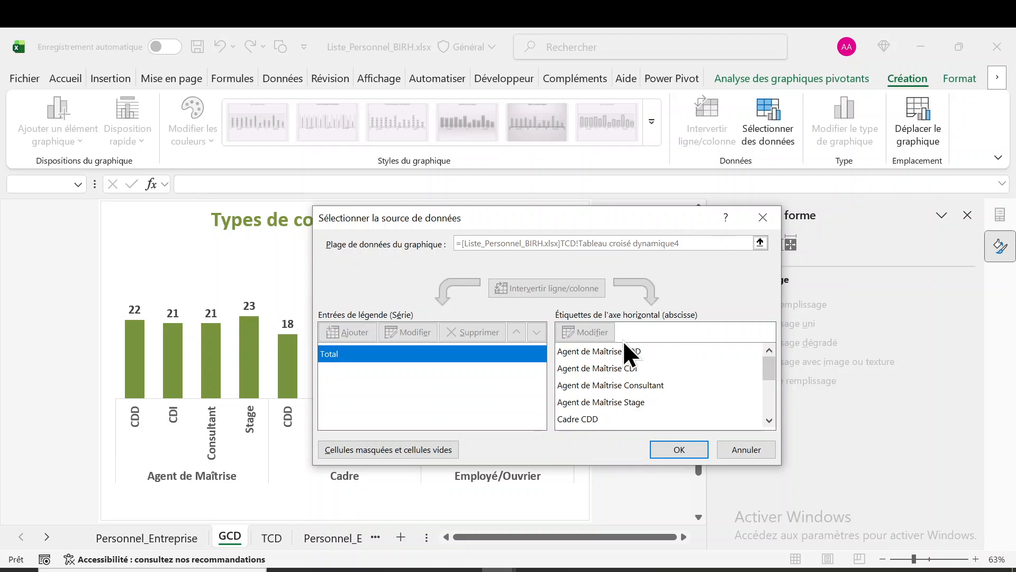
{"action": "left_click_drag", "start_coordinate": [497, 211], "coordinate": [453, 155]}
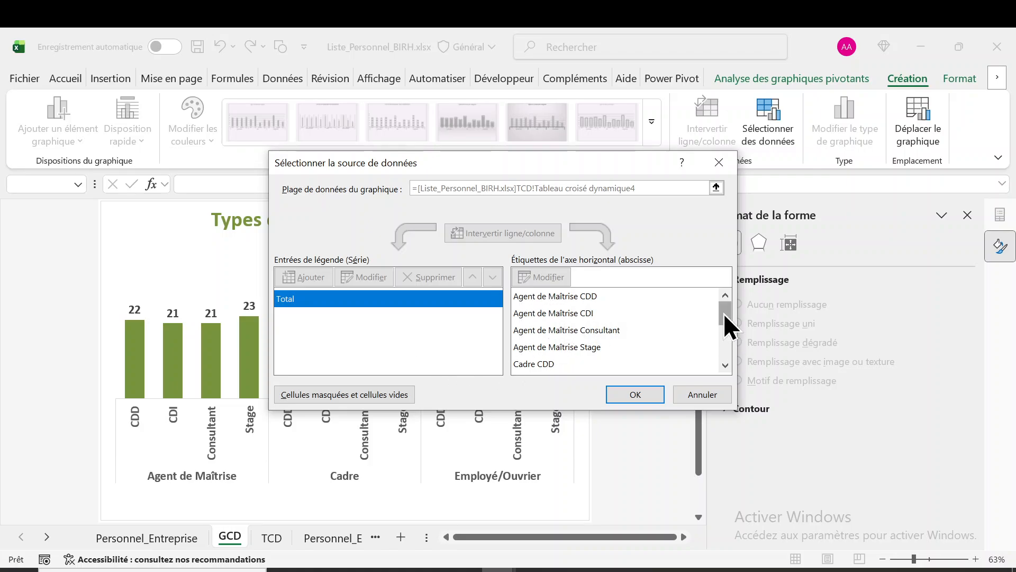
{"action": "mouse_move", "coordinate": [726, 313]}
{"action": "left_mouse_down"}
{"action": "mouse_move", "coordinate": [726, 351]}
{"action": "mouse_move", "coordinate": [723, 301]}
{"action": "left_mouse_up"}
{"action": "left_click", "coordinate": [377, 396]}
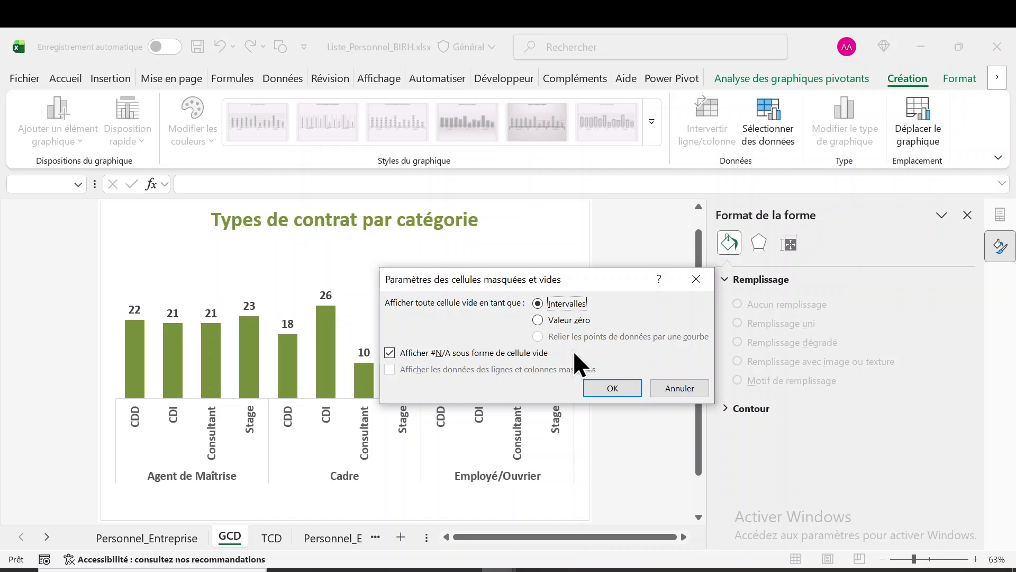
{"action": "left_click", "coordinate": [663, 383]}
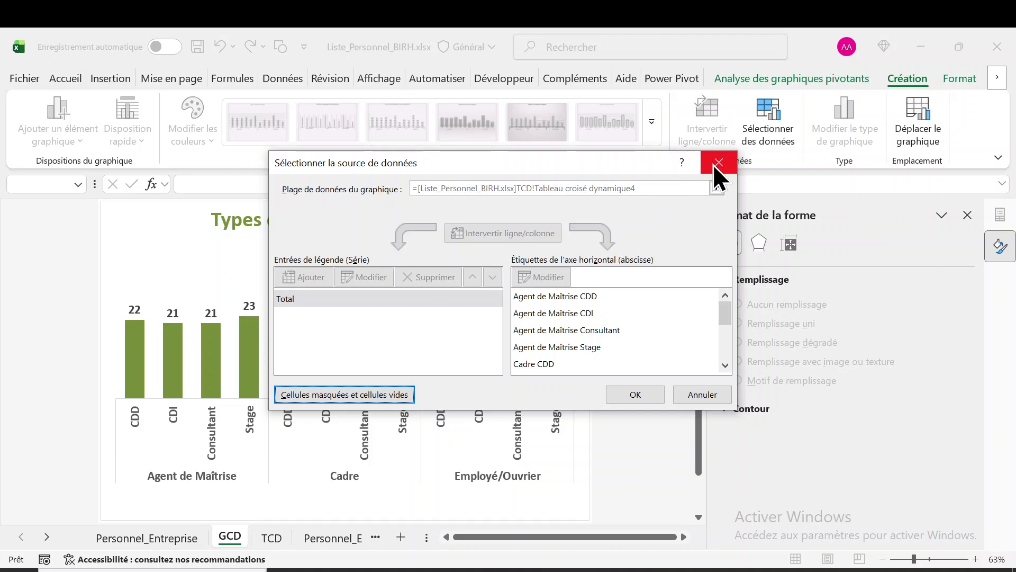
{"action": "left_click", "coordinate": [699, 395]}
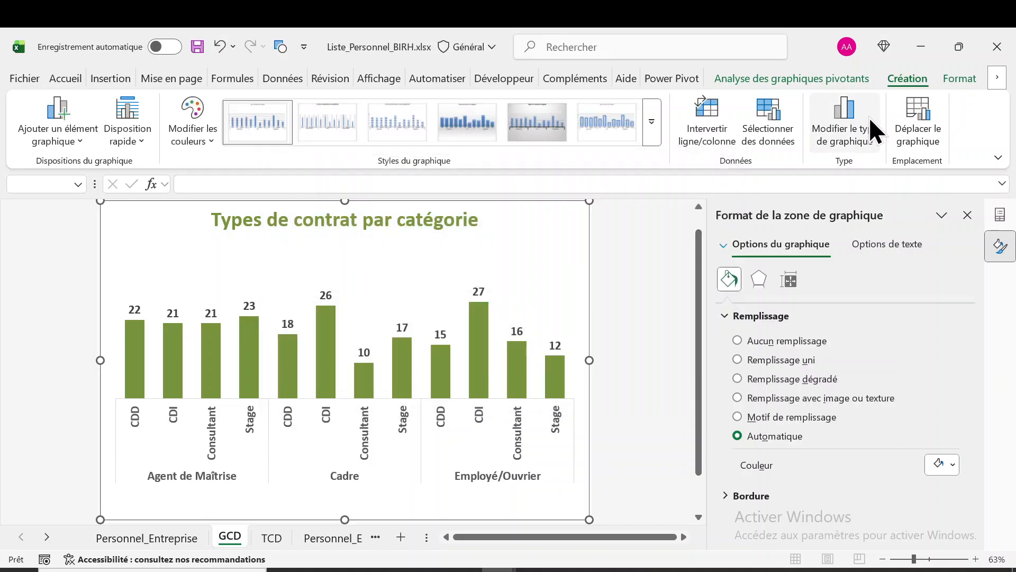
Try switching the rows and columns of the GCD chart, and undo the switch
{"action": "left_click", "coordinate": [712, 132]}
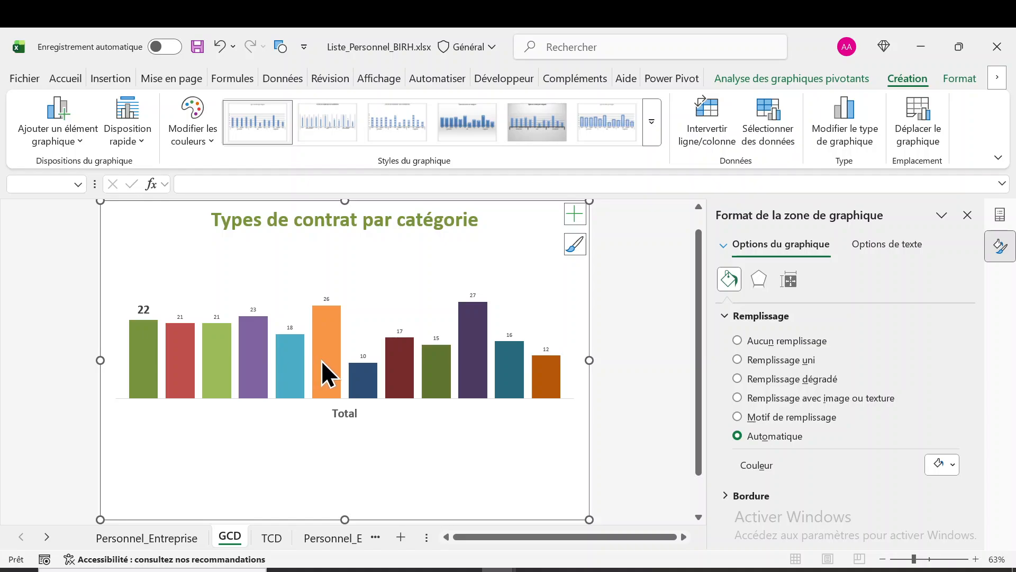
{"action": "mouse_move", "coordinate": [322, 362]}
{"action": "mouse_move", "coordinate": [498, 379]}
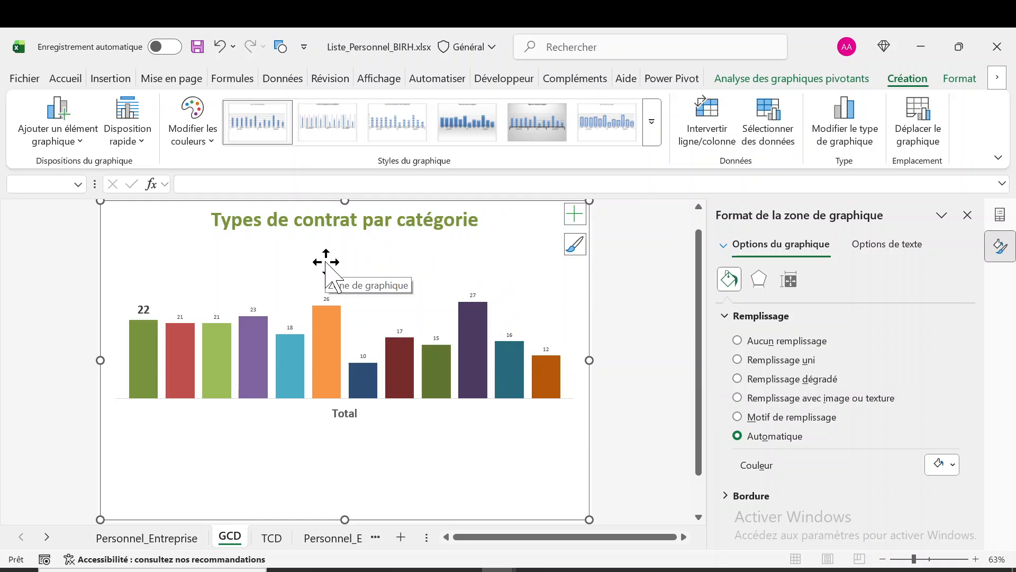
{"action": "left_click", "coordinate": [217, 47]}
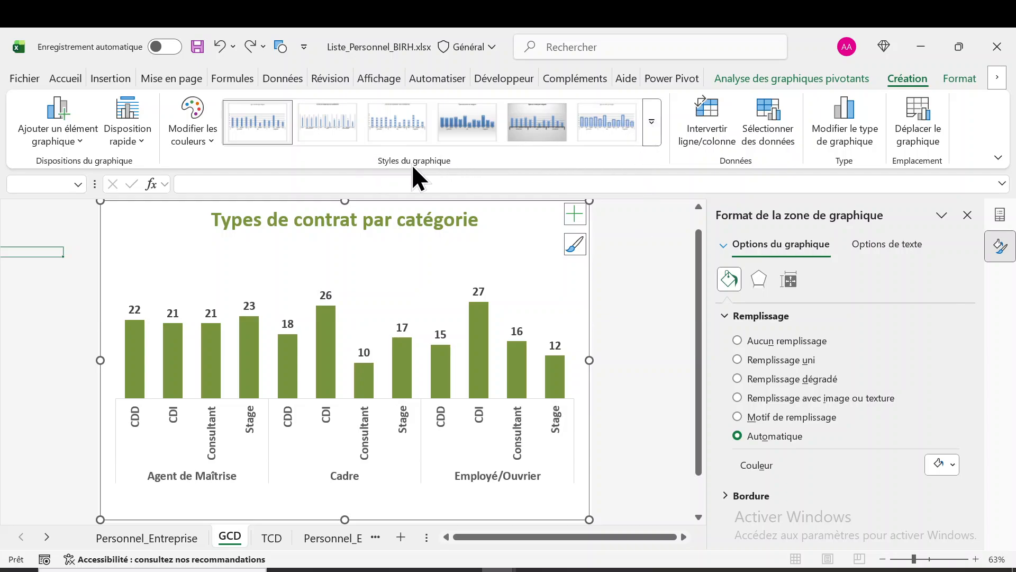
Preview the chart styles and colour palettes available for the GCD chart
{"action": "left_click", "coordinate": [652, 122]}
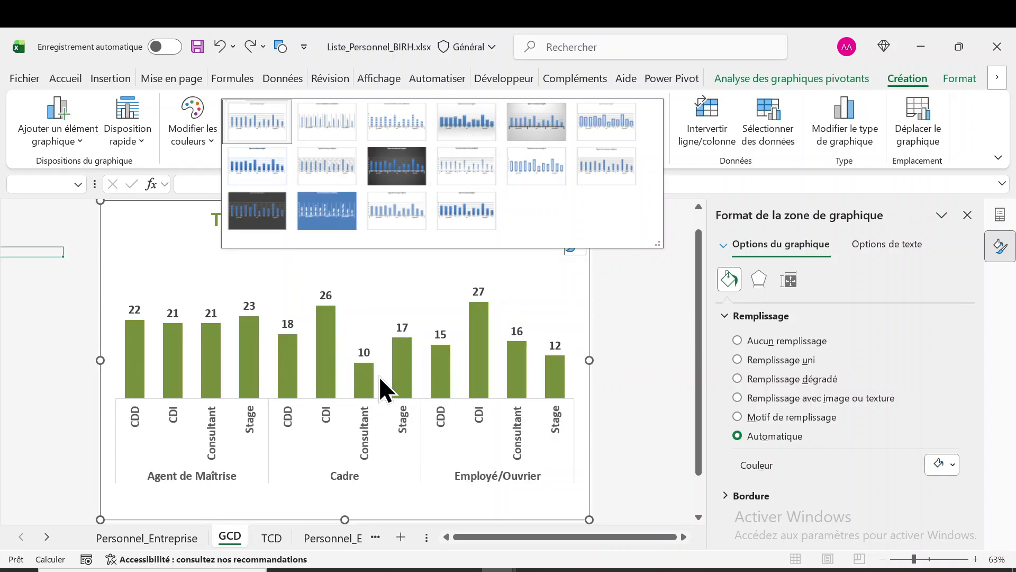
{"action": "left_click", "coordinate": [170, 275]}
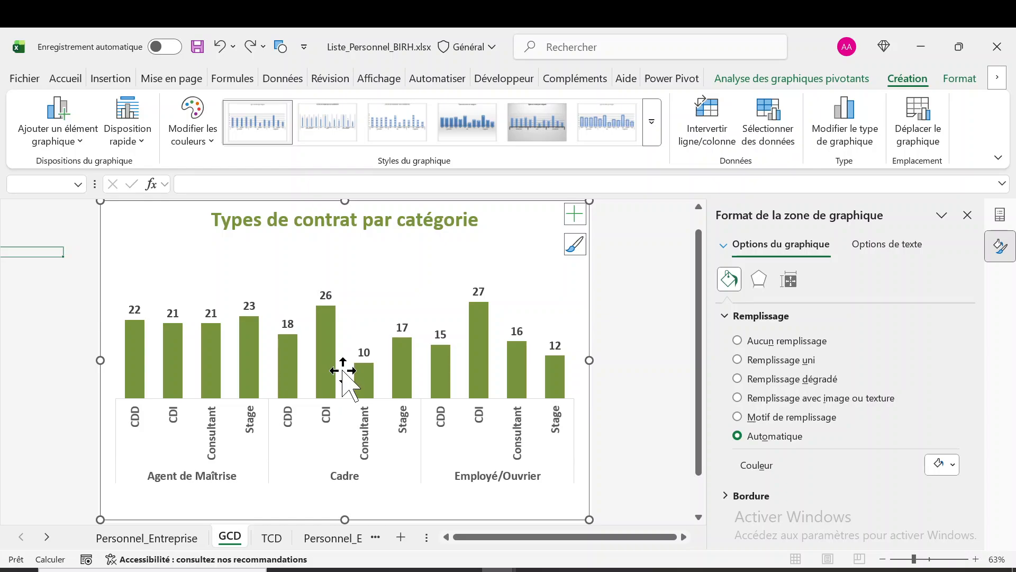
{"action": "left_click", "coordinate": [211, 139]}
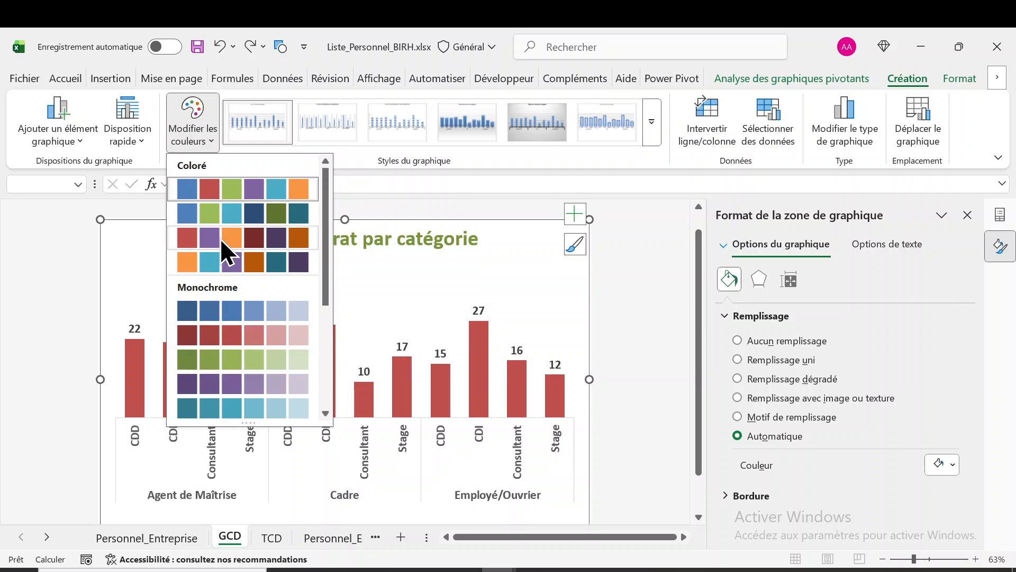
Try the quick layout Disposition 5 on the GCD chart, select its vertical axis title, and undo the layout
{"action": "left_click", "coordinate": [139, 142]}
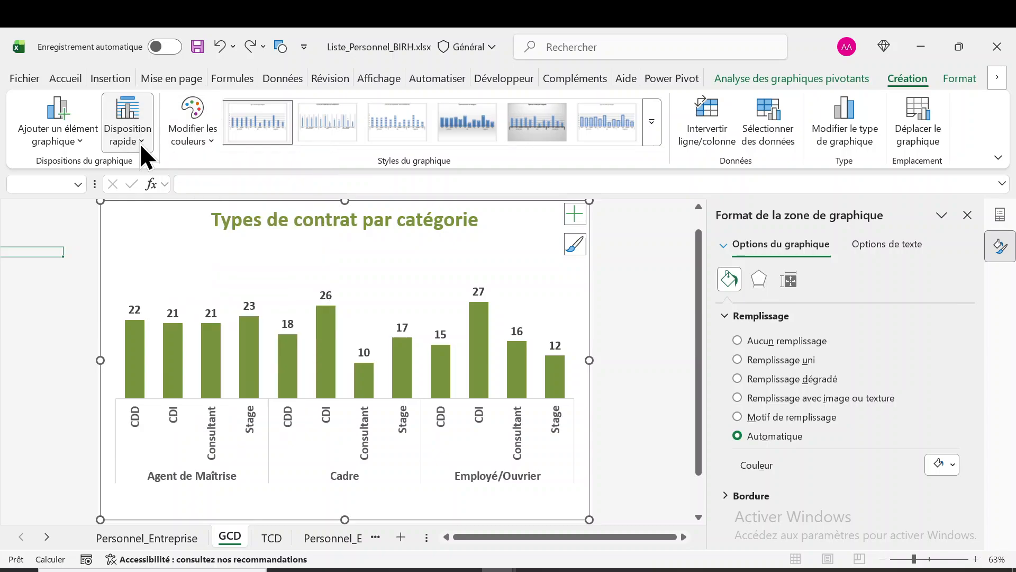
{"action": "left_click", "coordinate": [140, 143]}
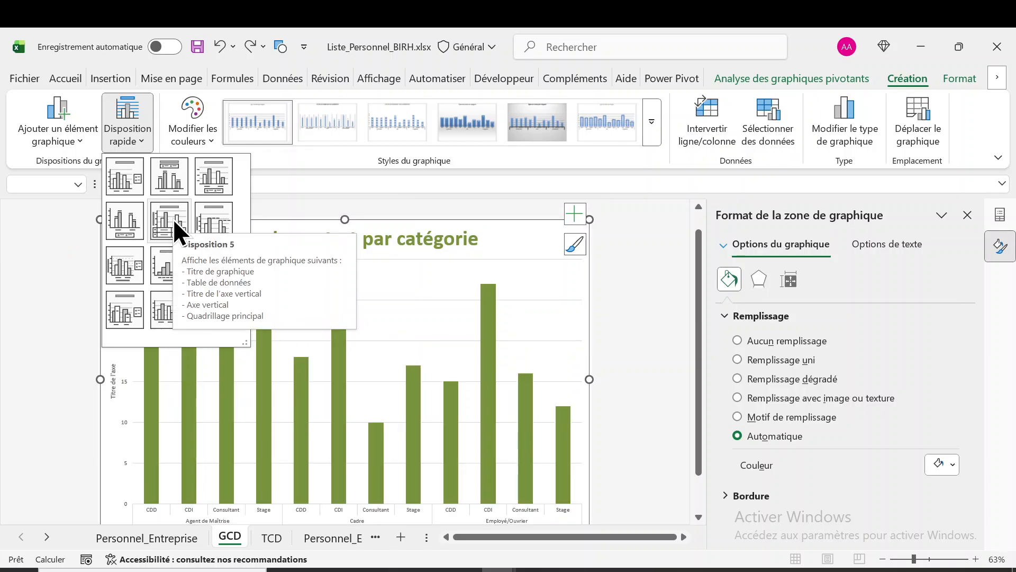
{"action": "left_click", "coordinate": [173, 218]}
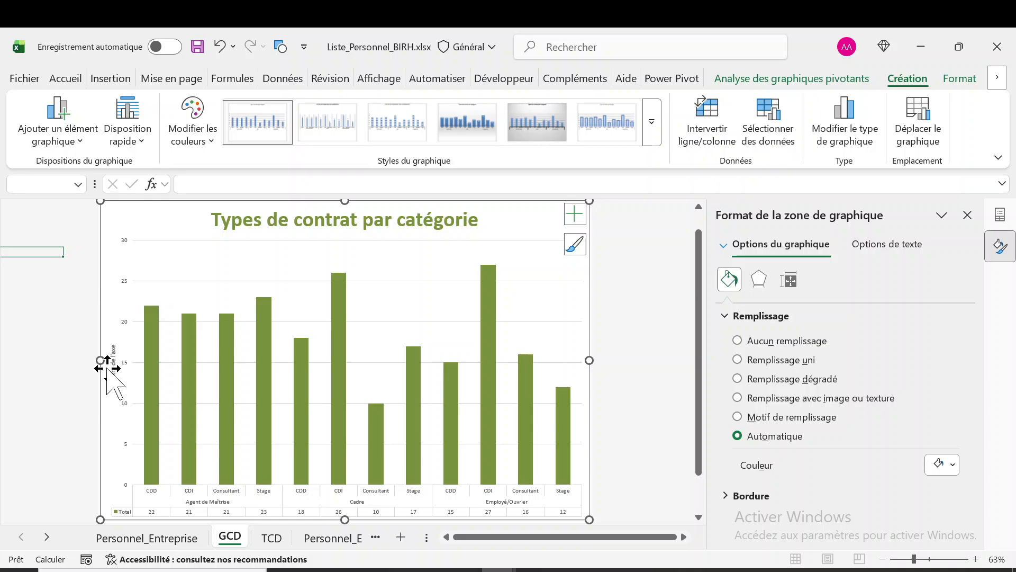
{"action": "left_click", "coordinate": [112, 357]}
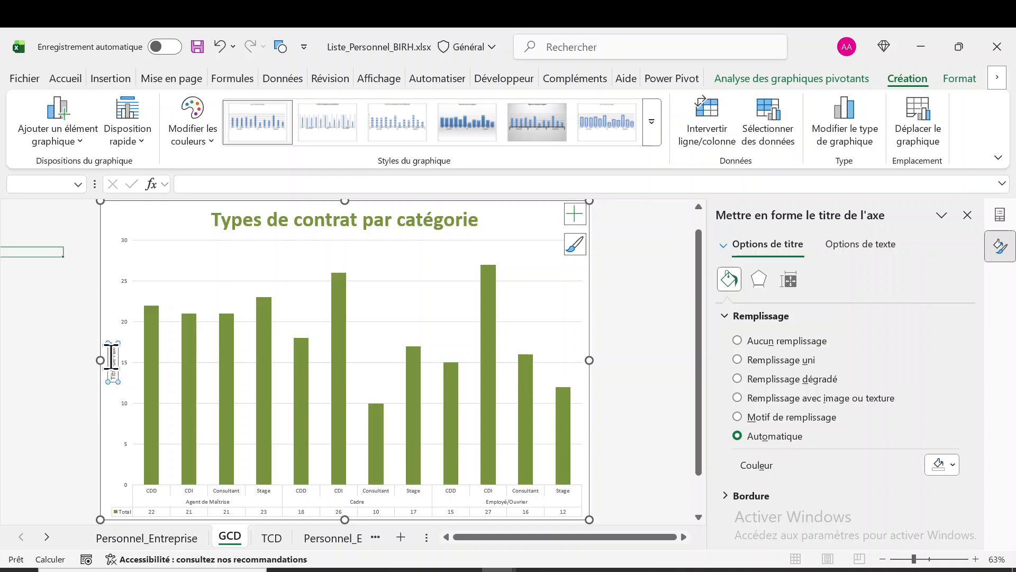
{"action": "left_click", "coordinate": [113, 354]}
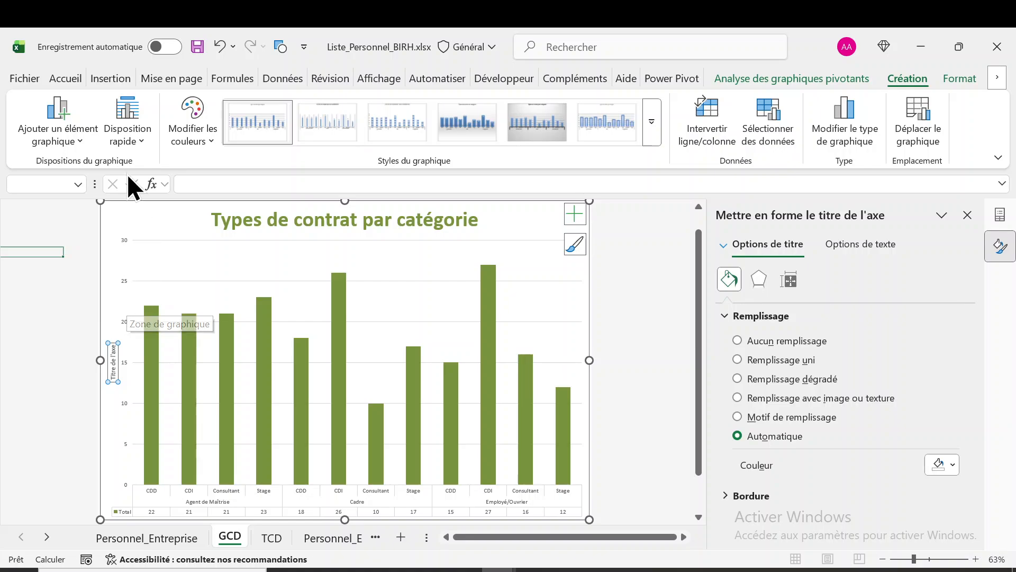
{"action": "left_click", "coordinate": [220, 47]}
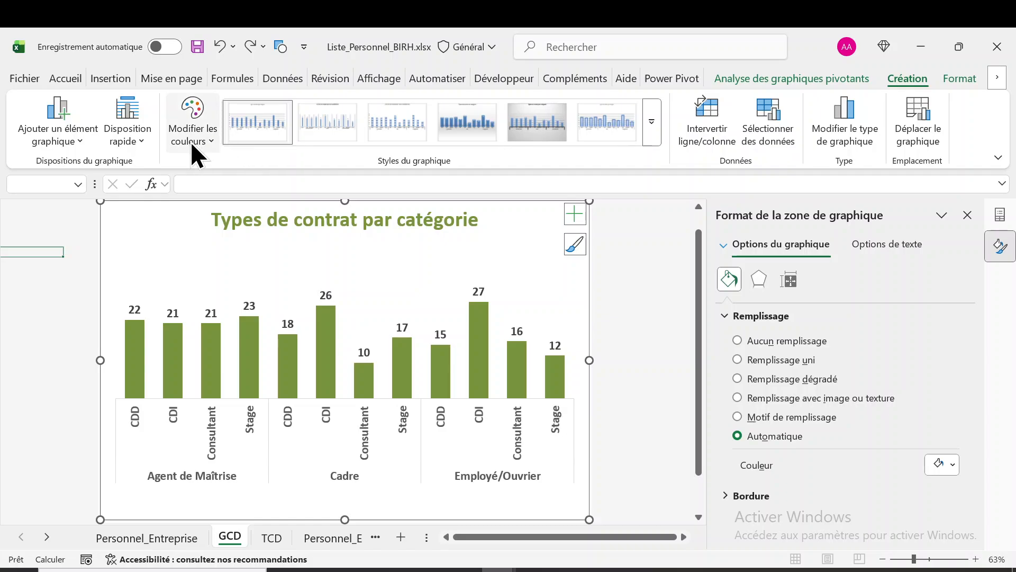
Preview the quick layouts for the GCD chart and examine its addable elements, such as axes, data labels, data table, gridlines, legend and trendline
{"action": "left_click", "coordinate": [141, 140]}
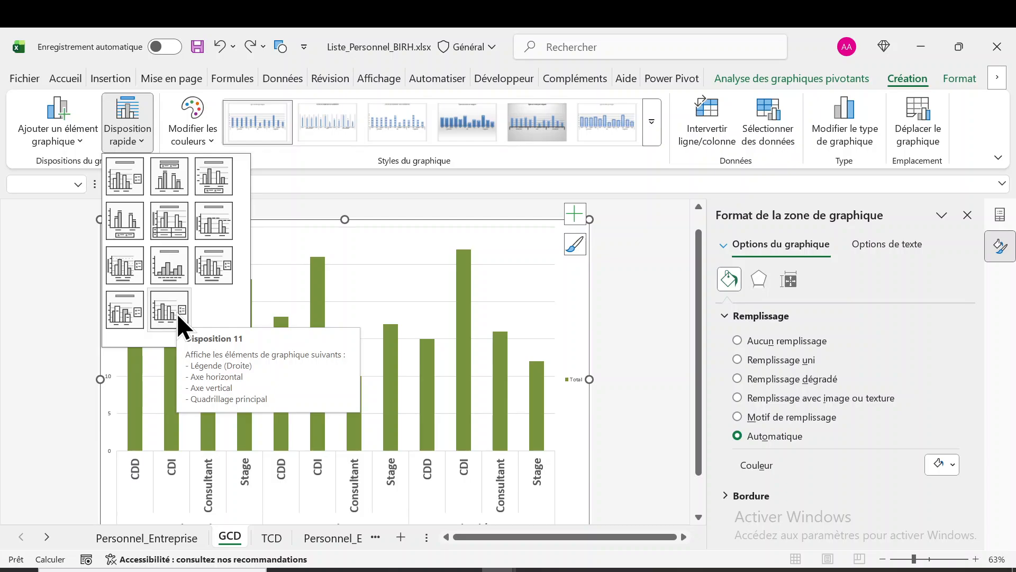
{"action": "left_click", "coordinate": [80, 139]}
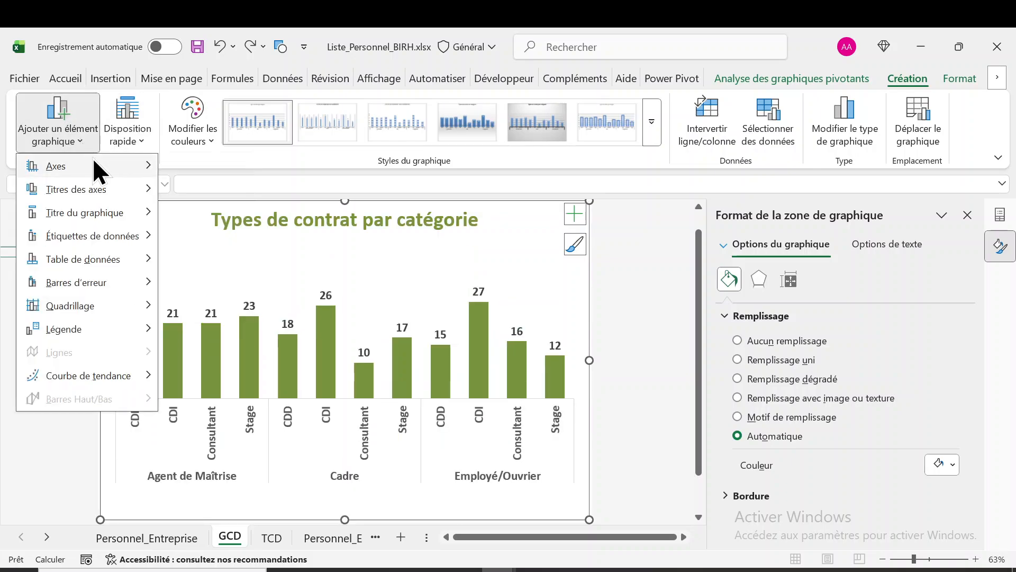
{"action": "mouse_move", "coordinate": [96, 161]}
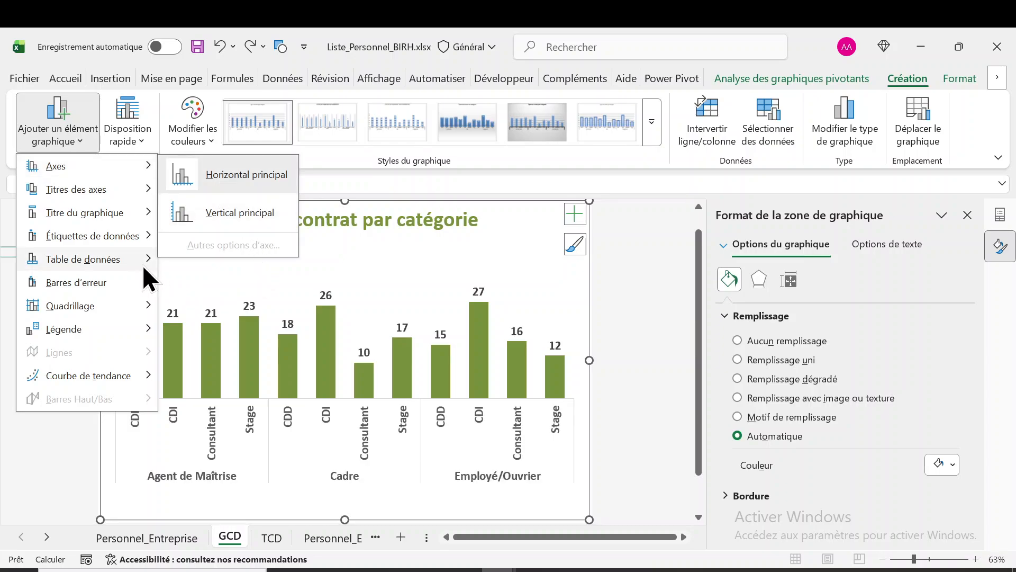
{"action": "mouse_move", "coordinate": [131, 225]}
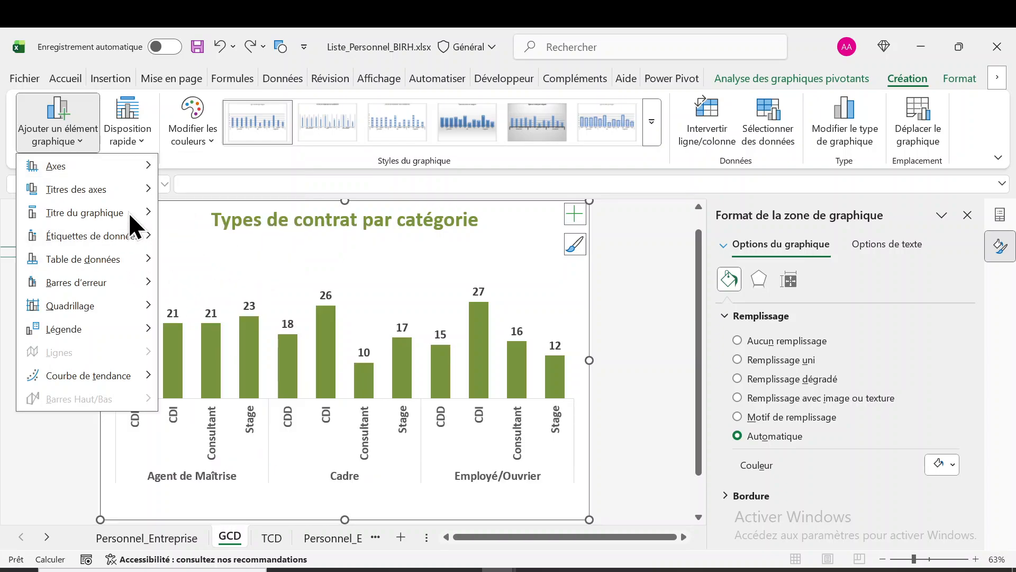
{"action": "mouse_move", "coordinate": [133, 246]}
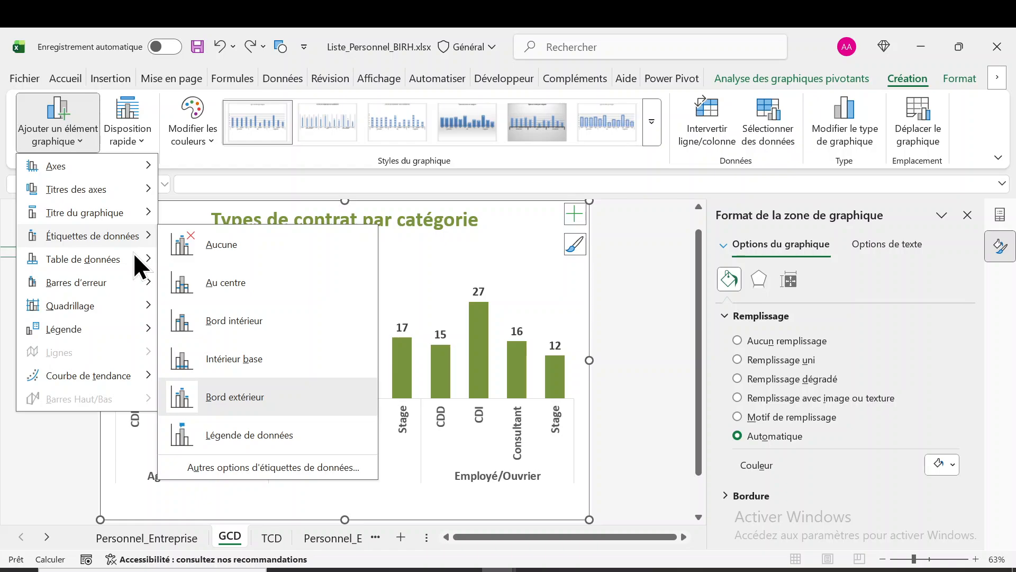
{"action": "mouse_move", "coordinate": [141, 285]}
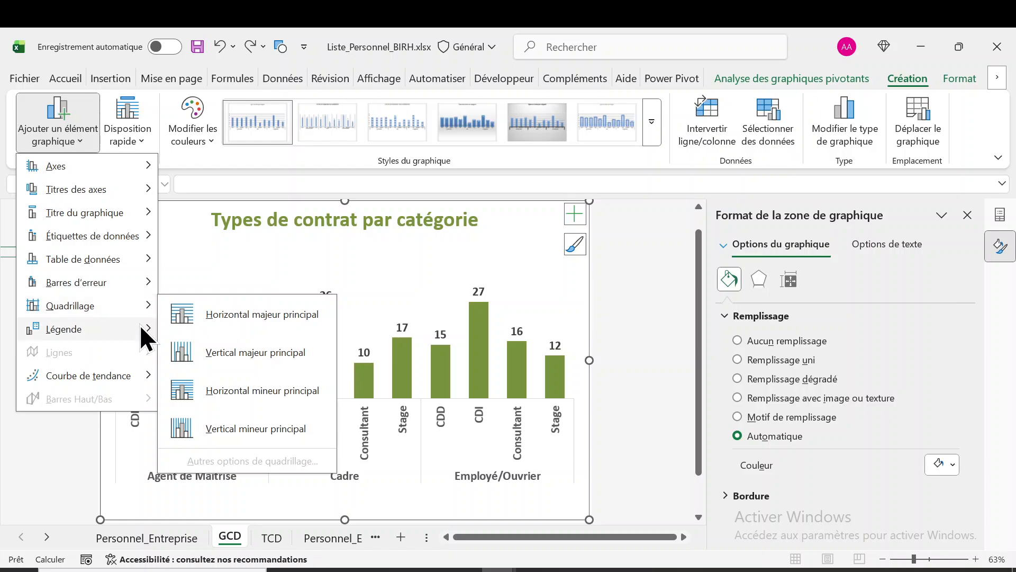
{"action": "mouse_move", "coordinate": [140, 329]}
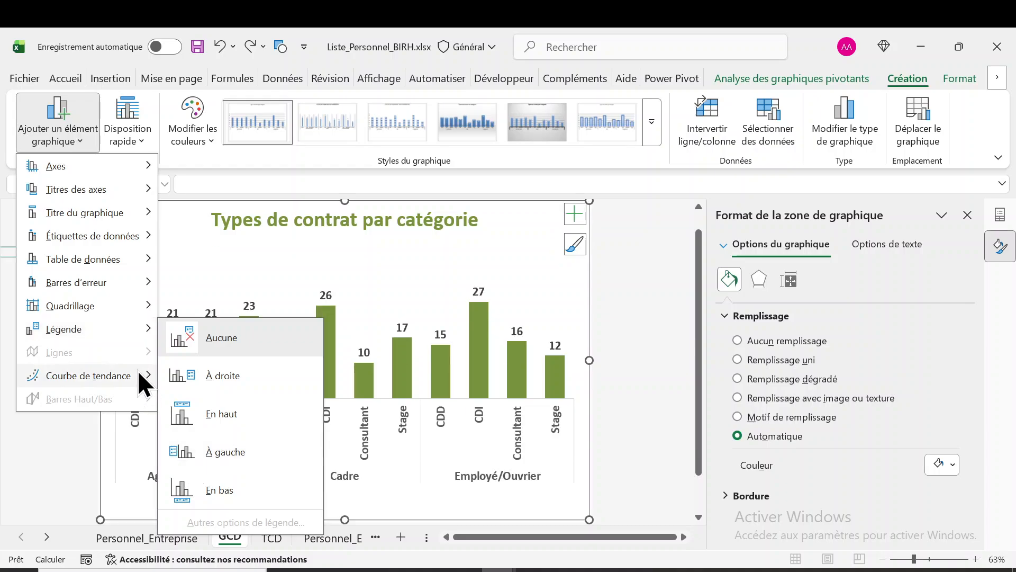
{"action": "mouse_move", "coordinate": [138, 370]}
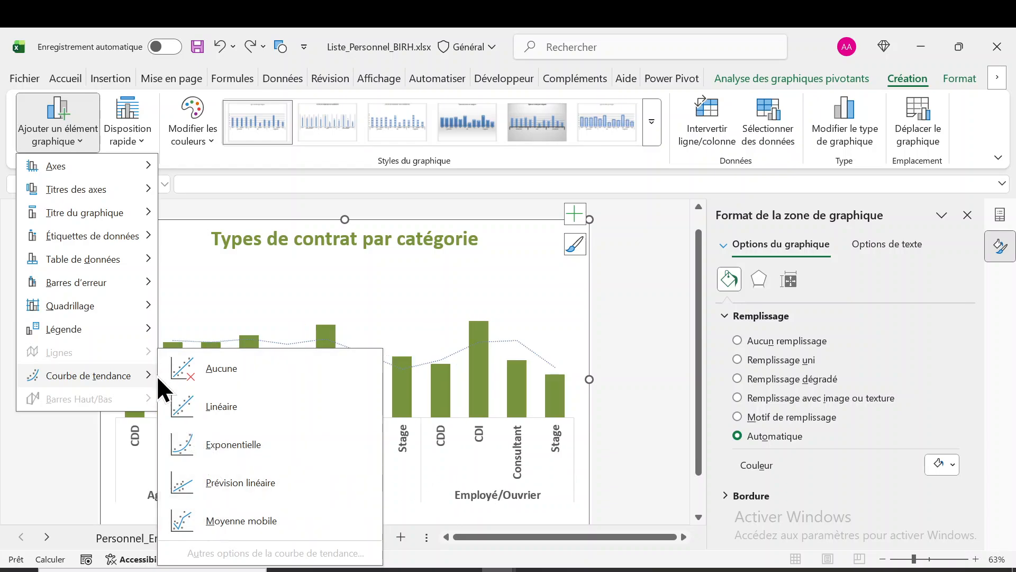
{"action": "mouse_move", "coordinate": [78, 322]}
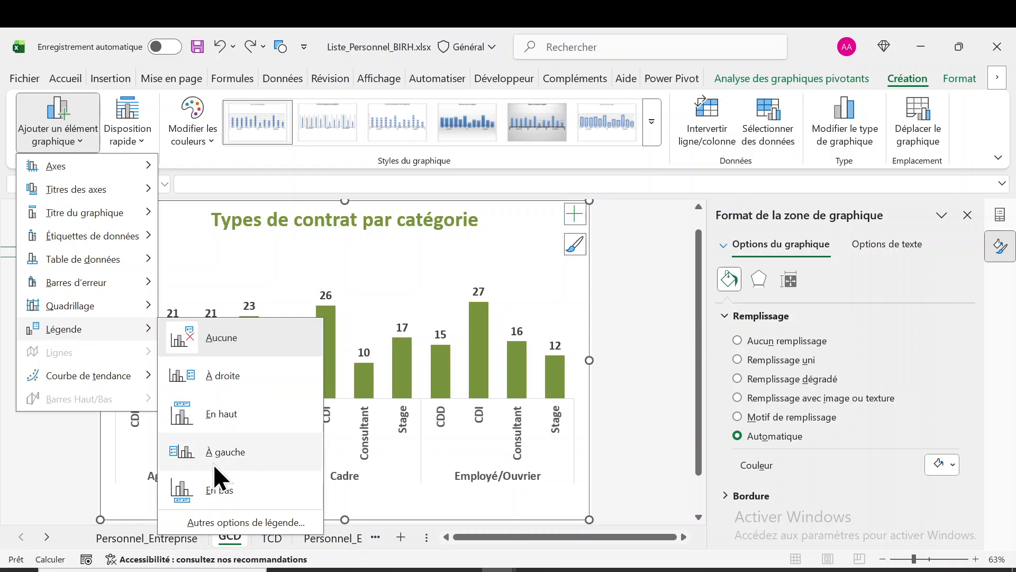
{"action": "mouse_move", "coordinate": [94, 262]}
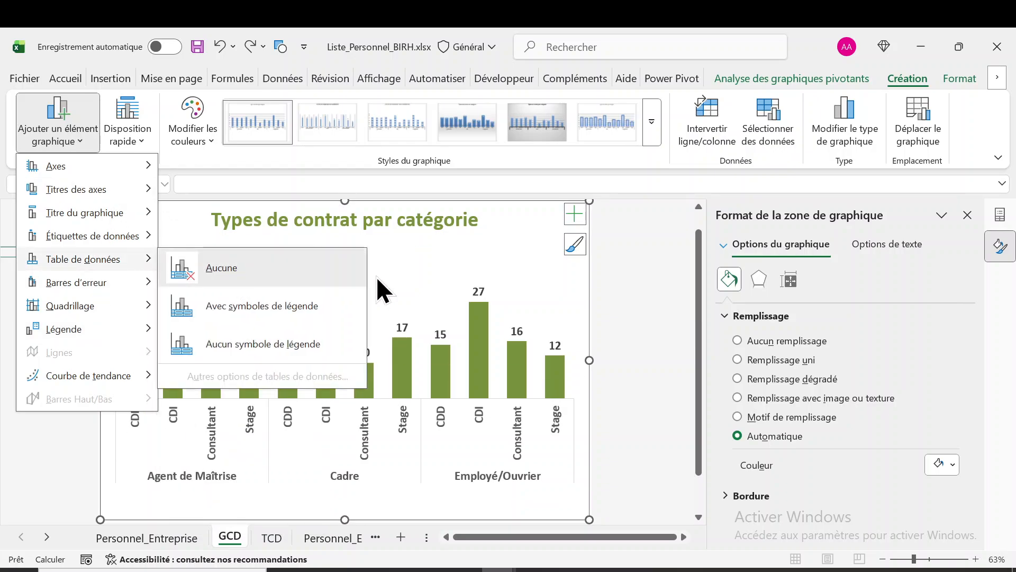
{"action": "key", "text": "Escape"}
{"action": "key", "text": "Escape"}
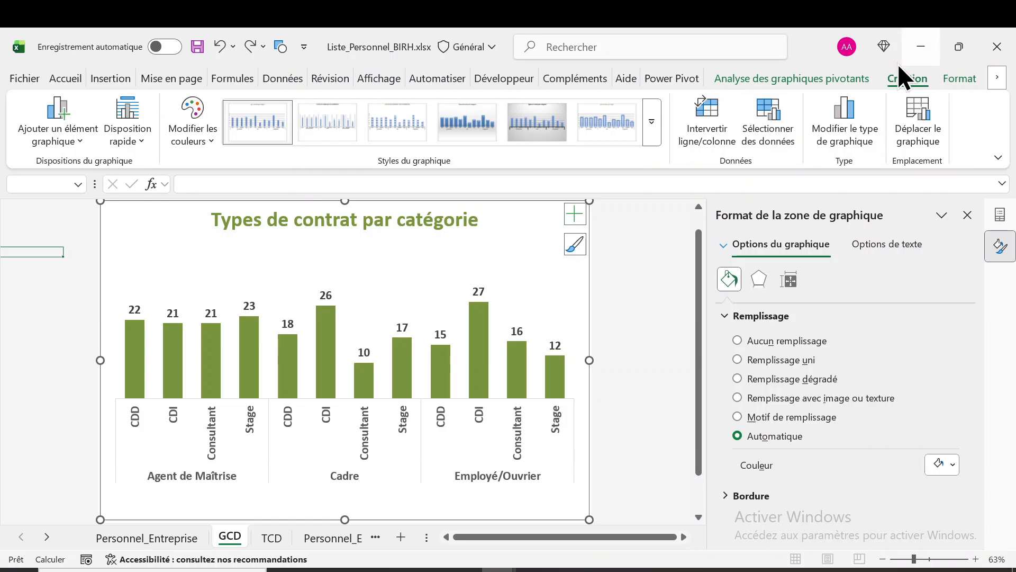
Examine the pivot chart analysis commands and the GCD chart's pivot table options, including the alternative text settings, without changing anything
{"action": "left_click", "coordinate": [838, 74]}
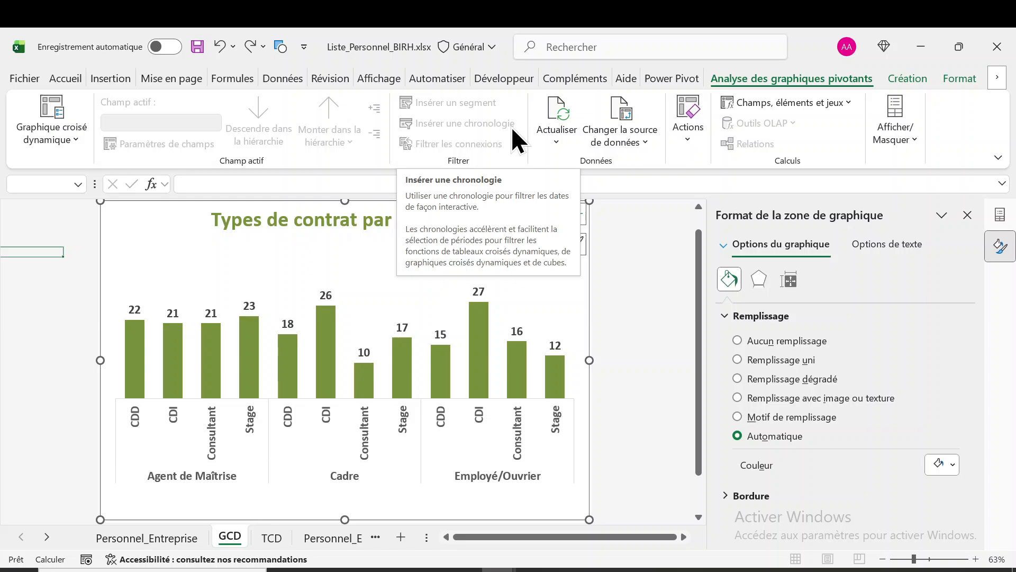
{"action": "left_click", "coordinate": [77, 141]}
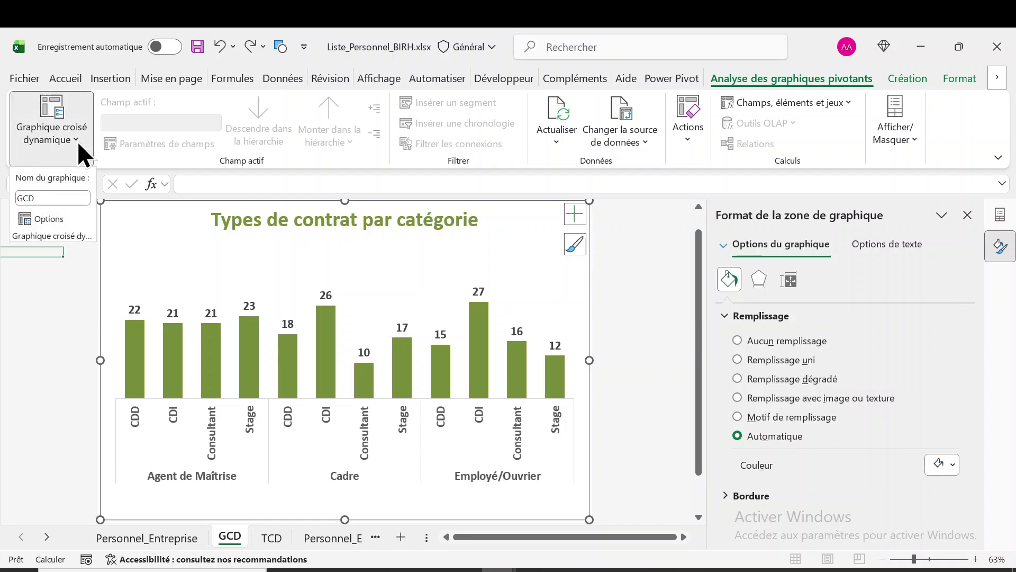
{"action": "left_click", "coordinate": [46, 218]}
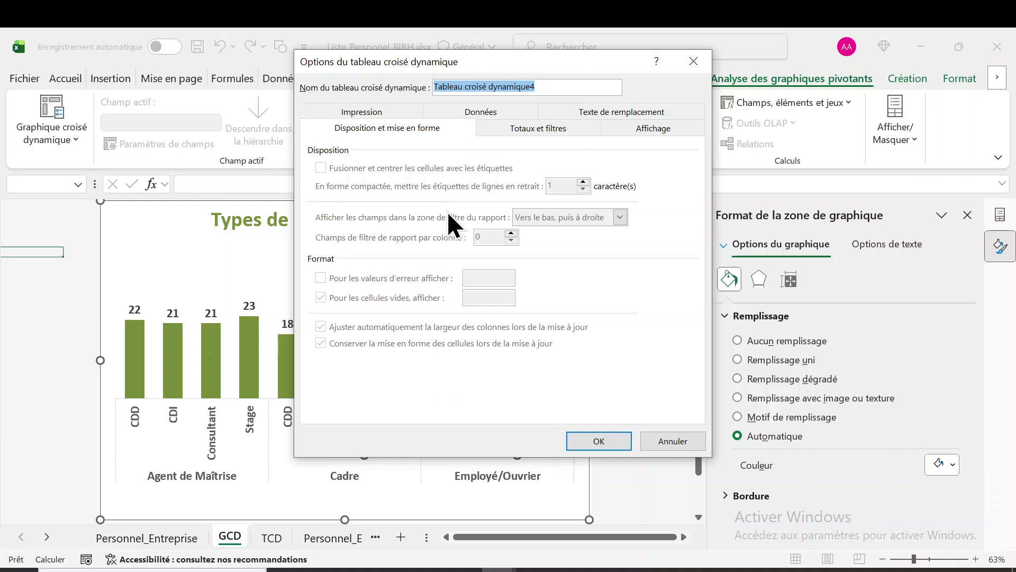
{"action": "left_click", "coordinate": [534, 115]}
{"action": "left_click", "coordinate": [622, 130]}
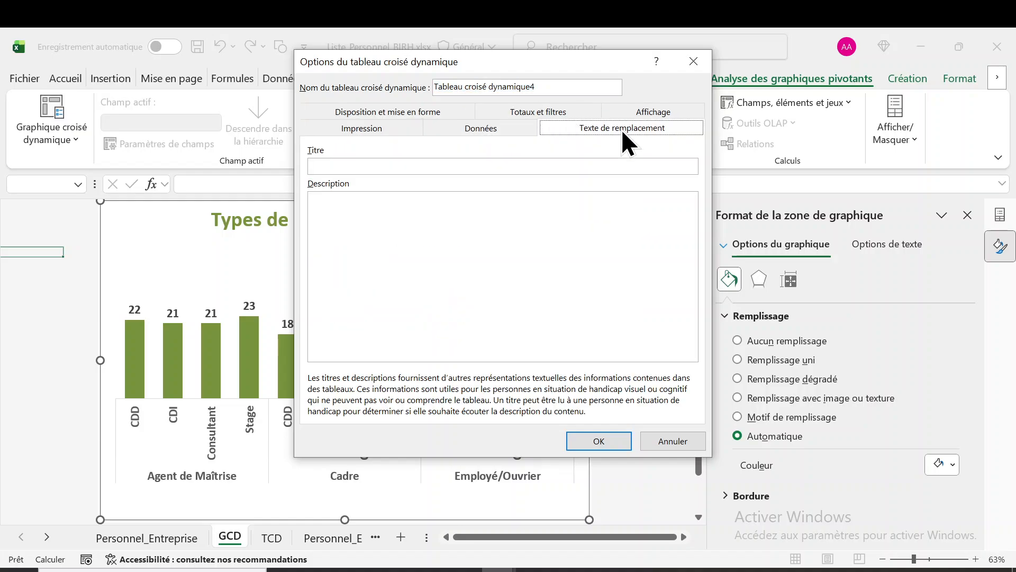
{"action": "left_click", "coordinate": [691, 63]}
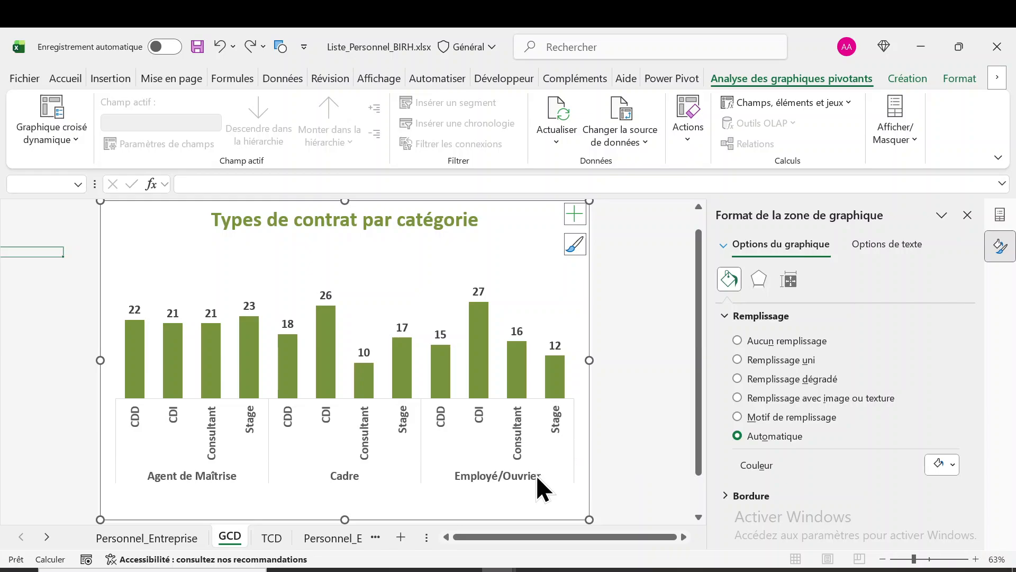
{"action": "mouse_move", "coordinate": [465, 570]}
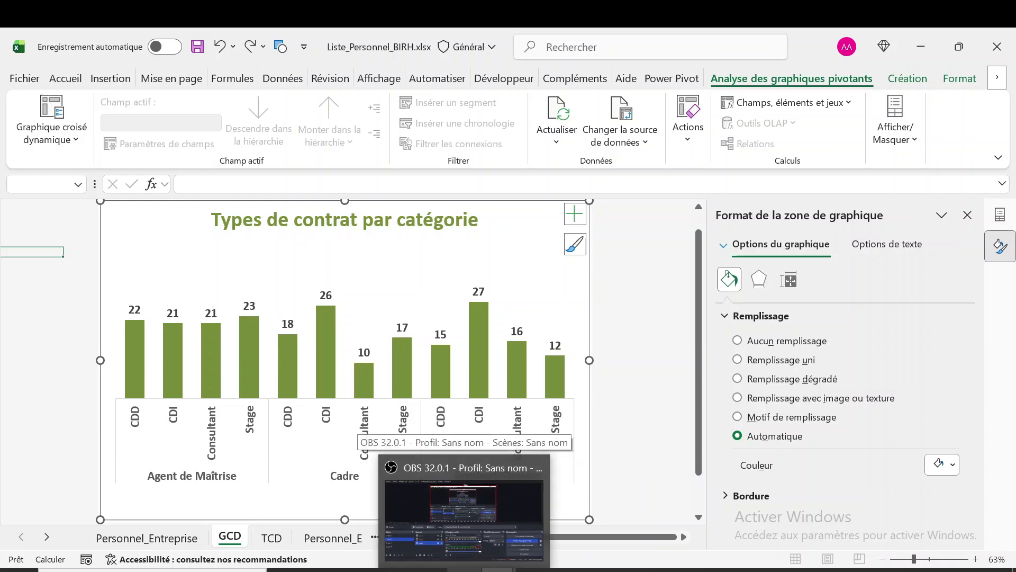